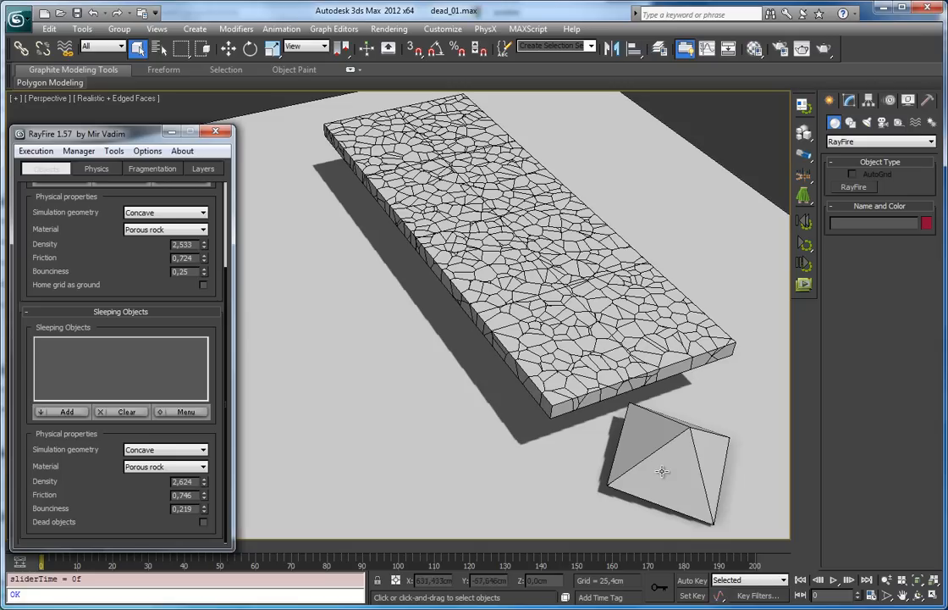
Add all the slab's Box001 fragments to the Sleeping Objects list
middle_click_drag(525, 339, 330, 216, "alt")
left_click_drag(260, 201, 751, 254)
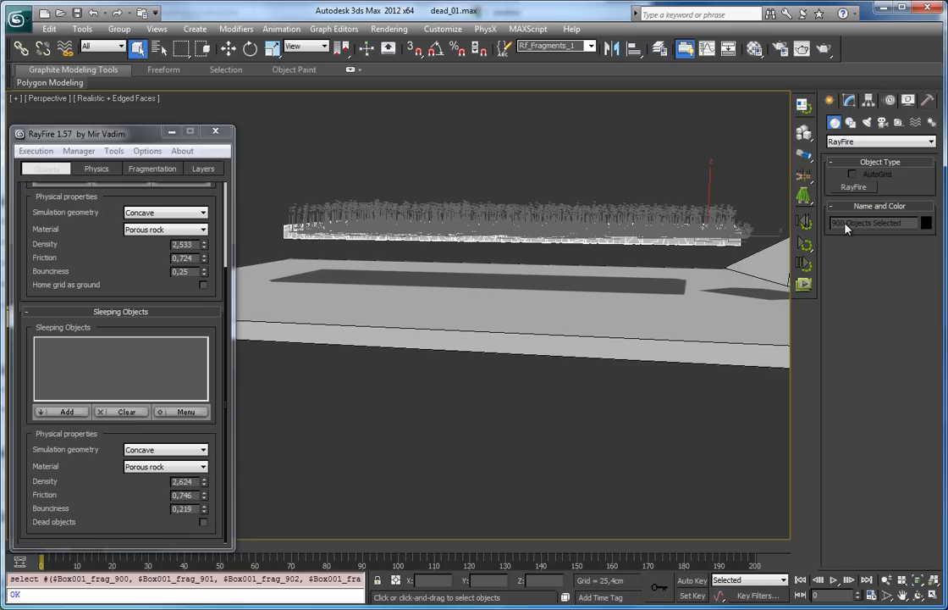
left_click(62, 204)
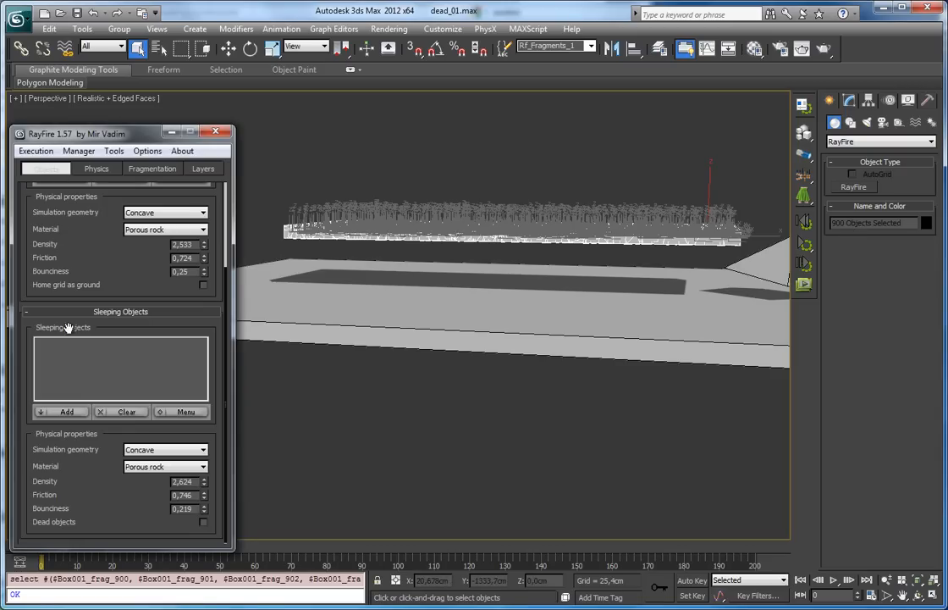
left_click(67, 411)
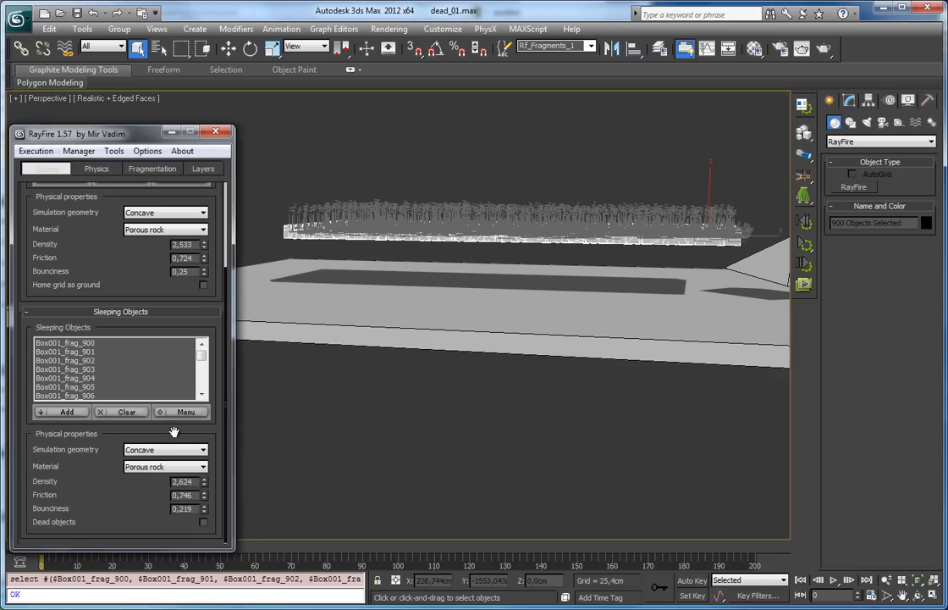
Add the pyramid and the large ground box to the Static & Kinematic Objects list
middle_click_drag(758, 330, 322, 494, "alt")
left_click(657, 347)
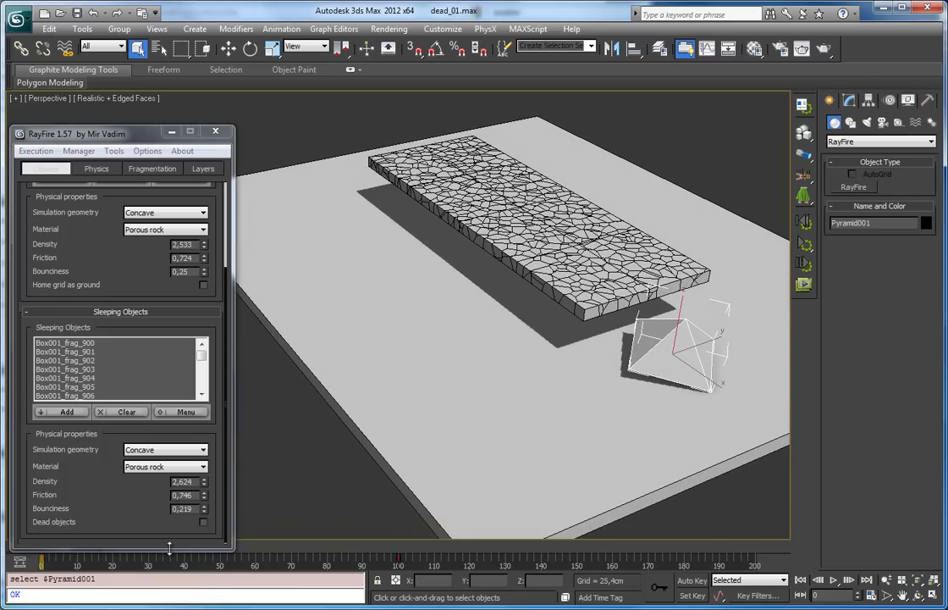
left_click_drag(169, 548, 169, 506)
left_click_drag(47, 545, 29, 563)
left_click_drag(60, 230, 63, 364)
left_click(67, 290)
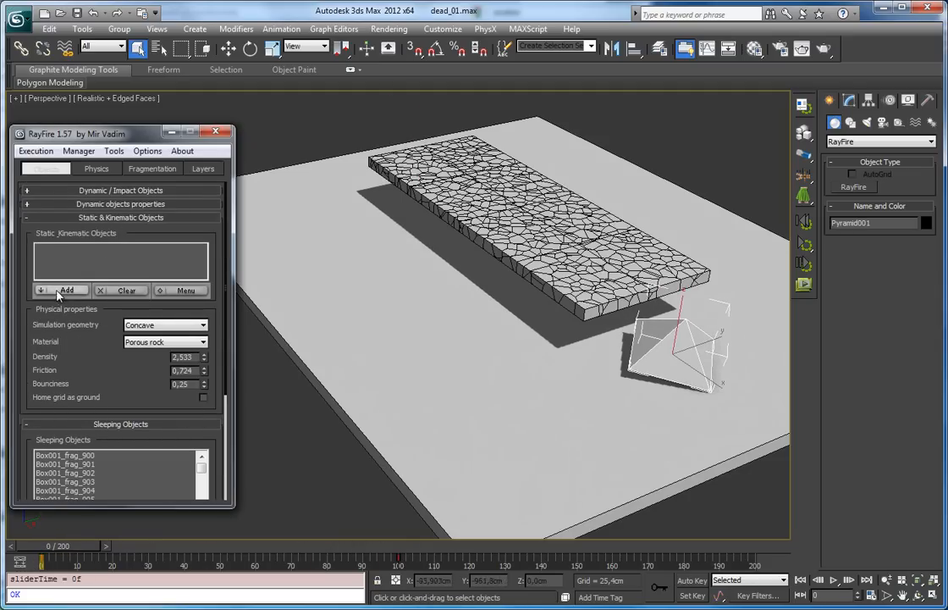
left_click(328, 301)
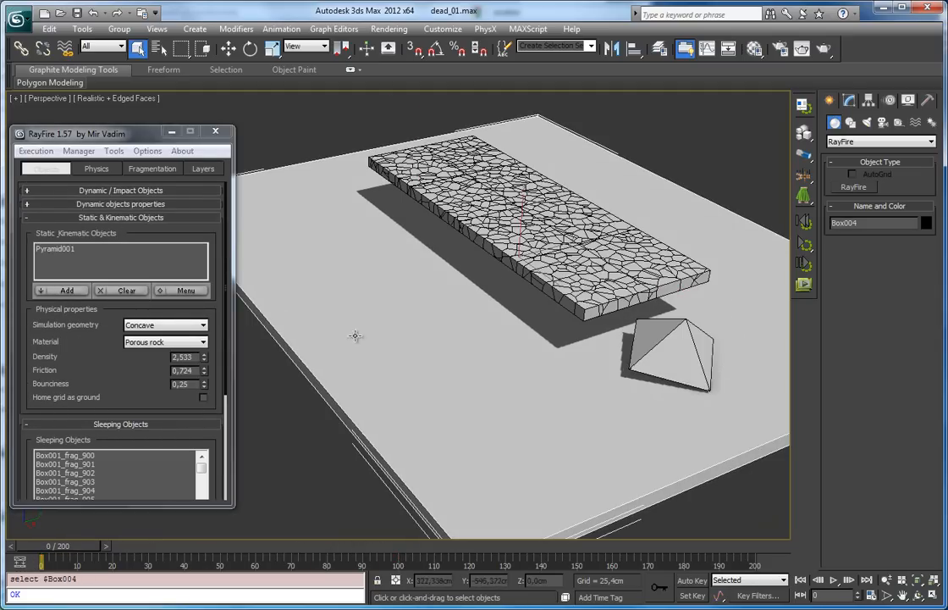
left_click(62, 292)
scroll(94, 335, "down", 5)
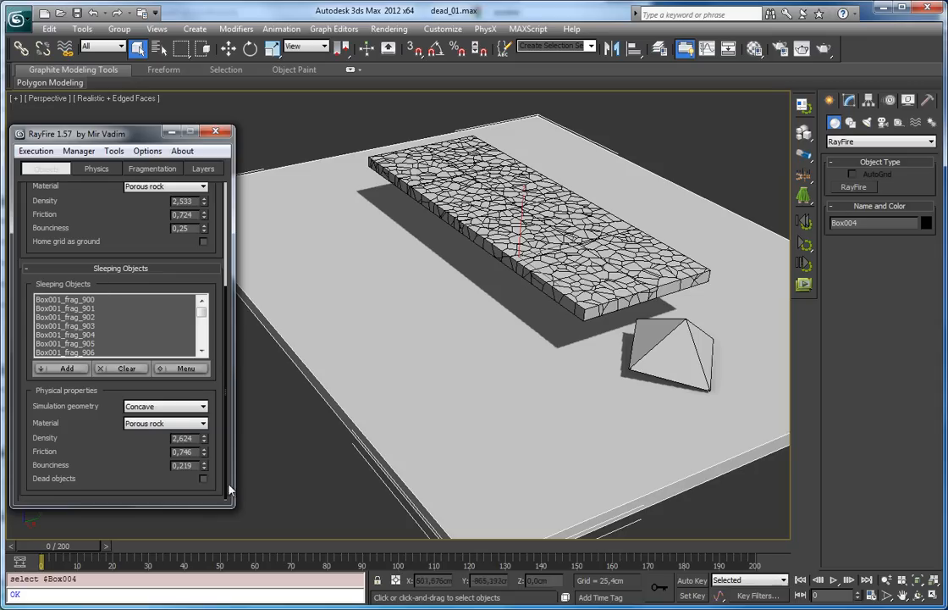
Preview the PhysX simulation of the pyramid breaking the slab, then stop it and reset the fragments
left_click(98, 170)
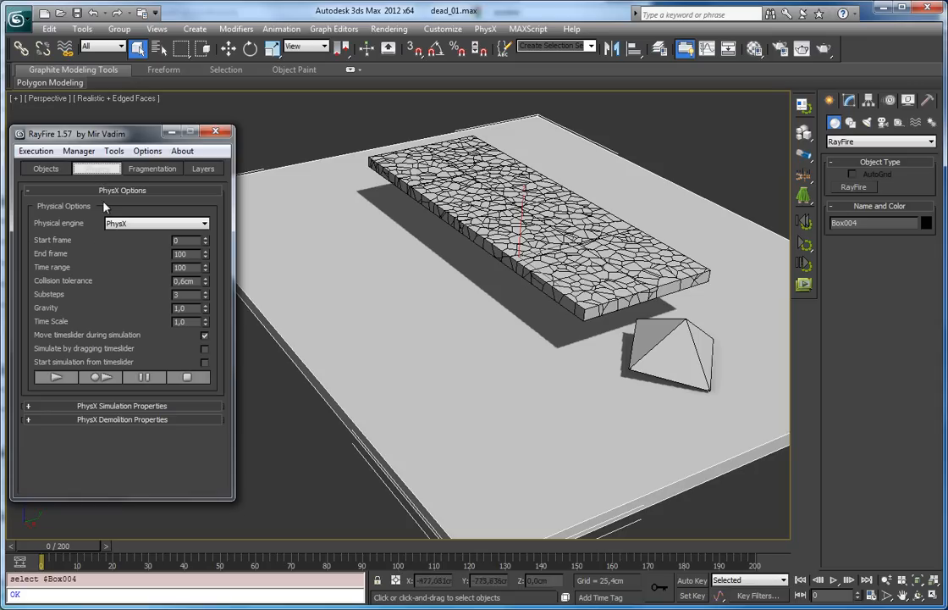
left_click(100, 377)
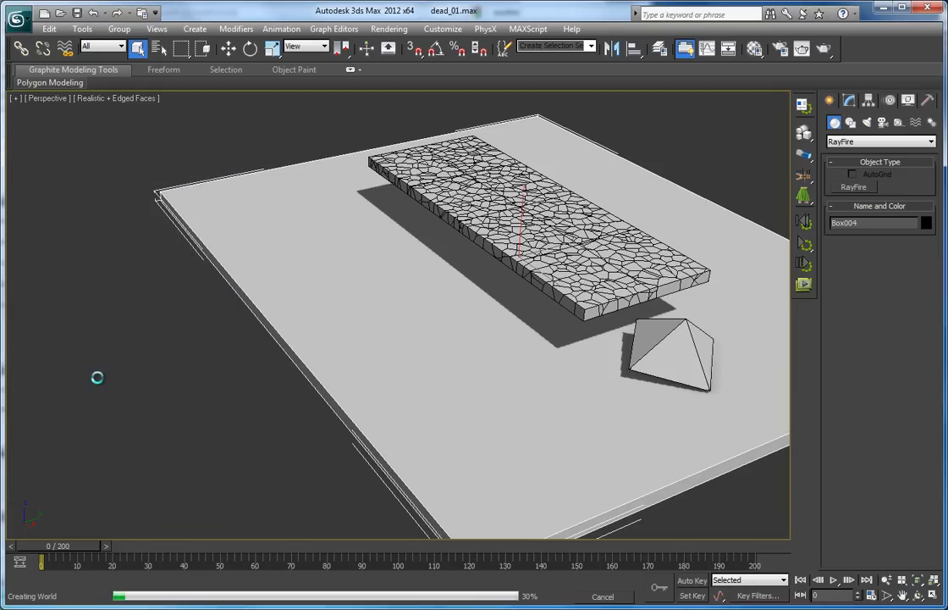
middle_click_drag(591, 270, 532, 300)
scroll(532, 300, "up", 3)
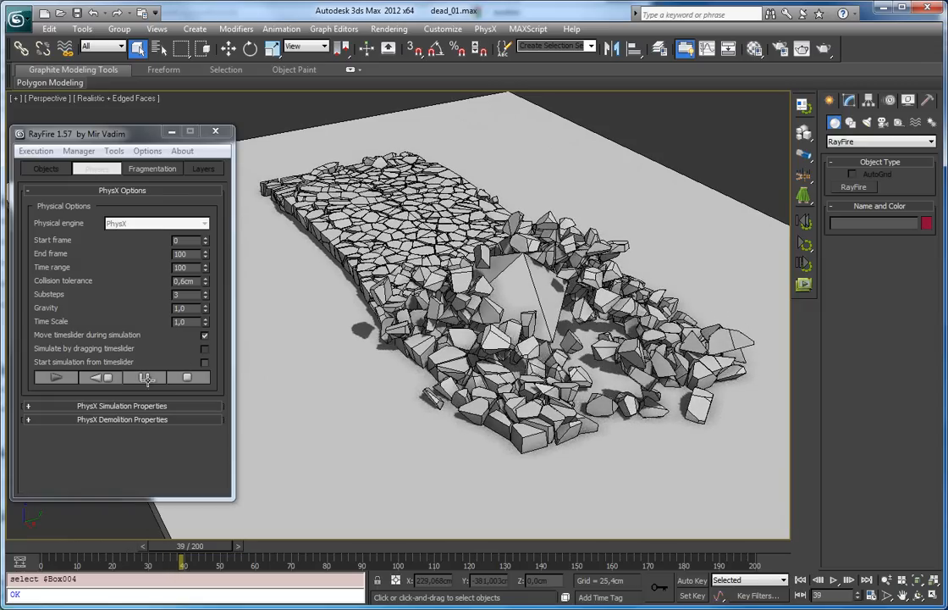
left_click(103, 382)
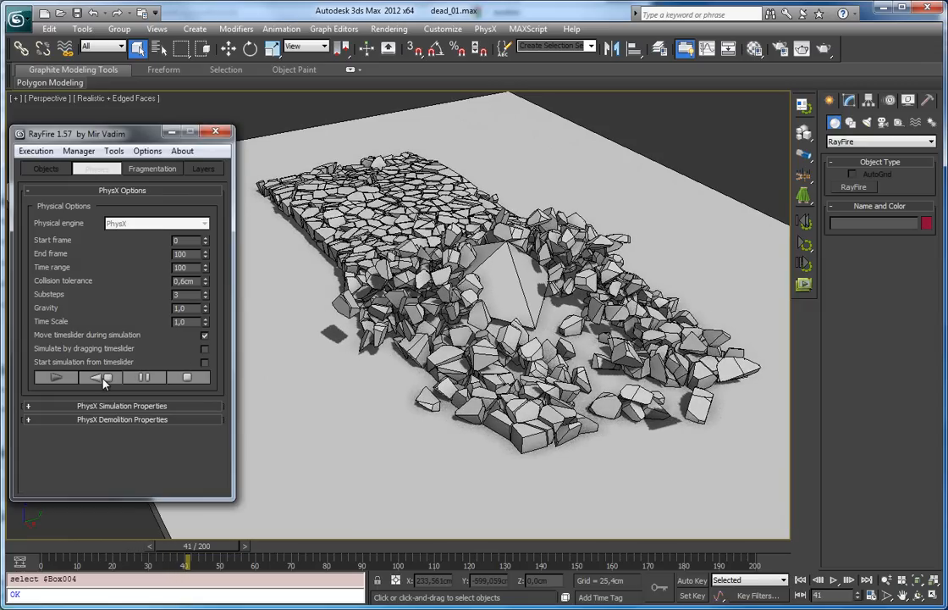
Enable Dead objects in the physical properties of the sleeping objects
middle_click_drag(377, 268, 76, 140, "alt")
left_click(47, 169)
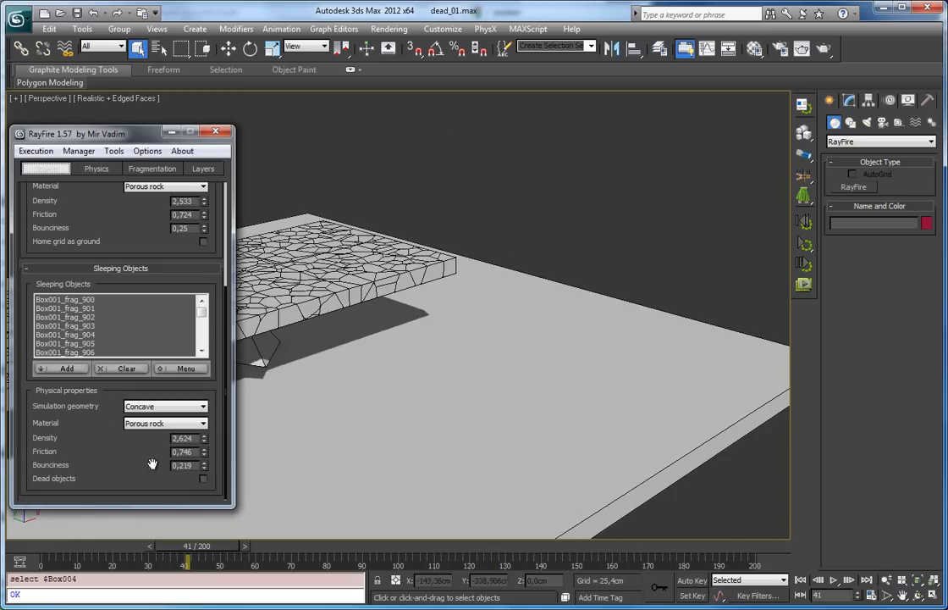
middle_click_drag(254, 373, 336, 375, "alt")
middle_click_drag(285, 454, 404, 350, "alt")
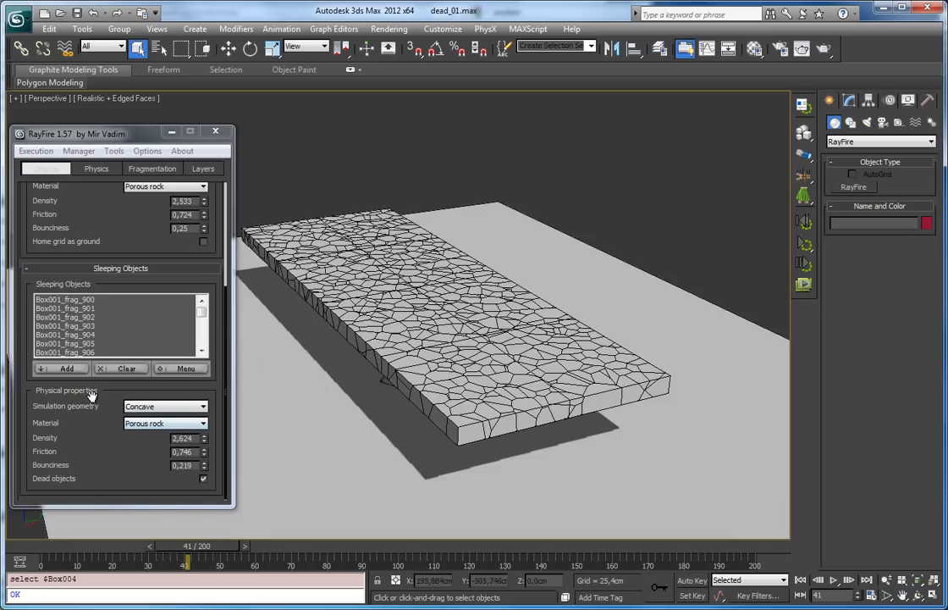
left_click(205, 480)
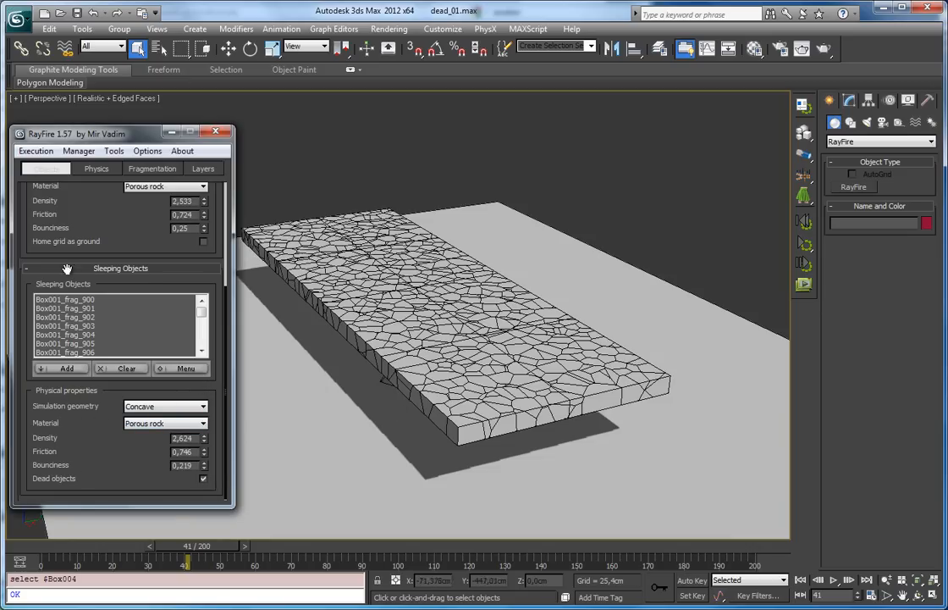
Run the PhysX simulation with dead objects enabled and stop it at about frame 79
left_click(95, 169)
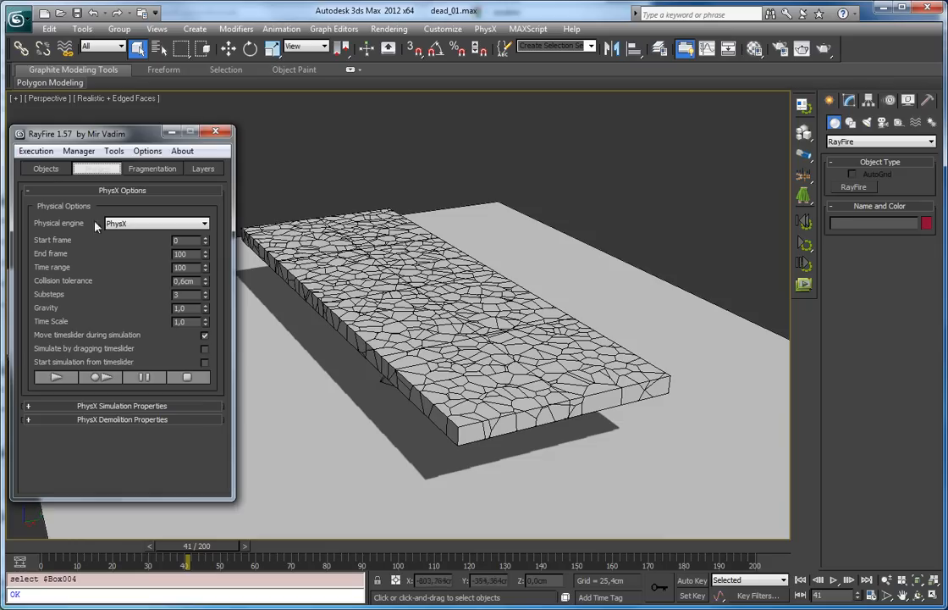
left_click(102, 378)
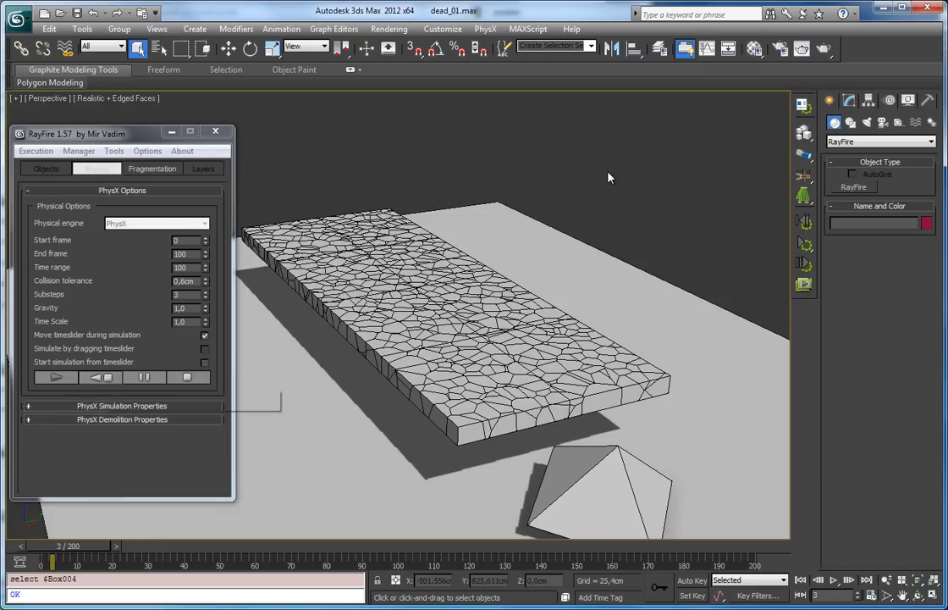
scroll(565, 270, "up", 3)
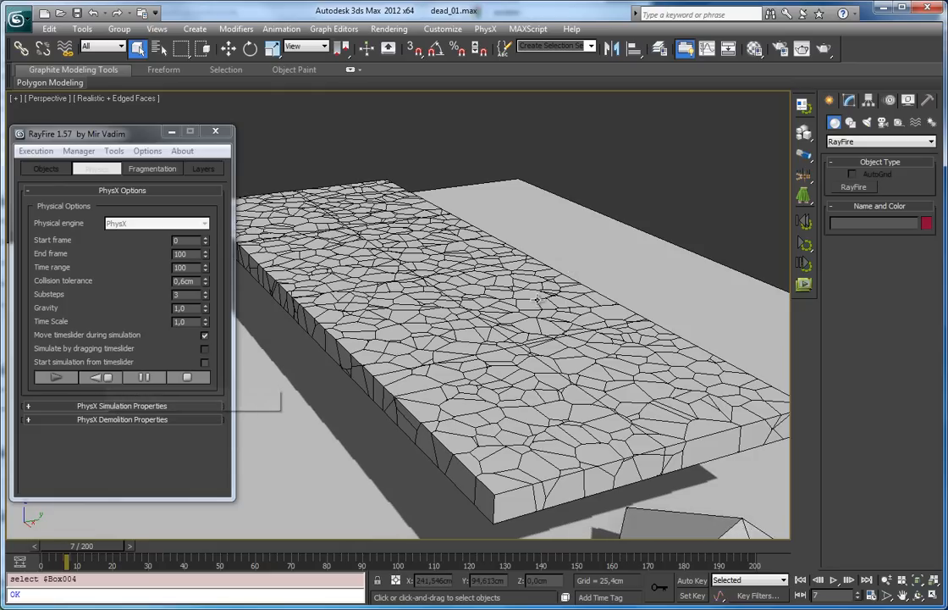
middle_click_drag(565, 280, 530, 276)
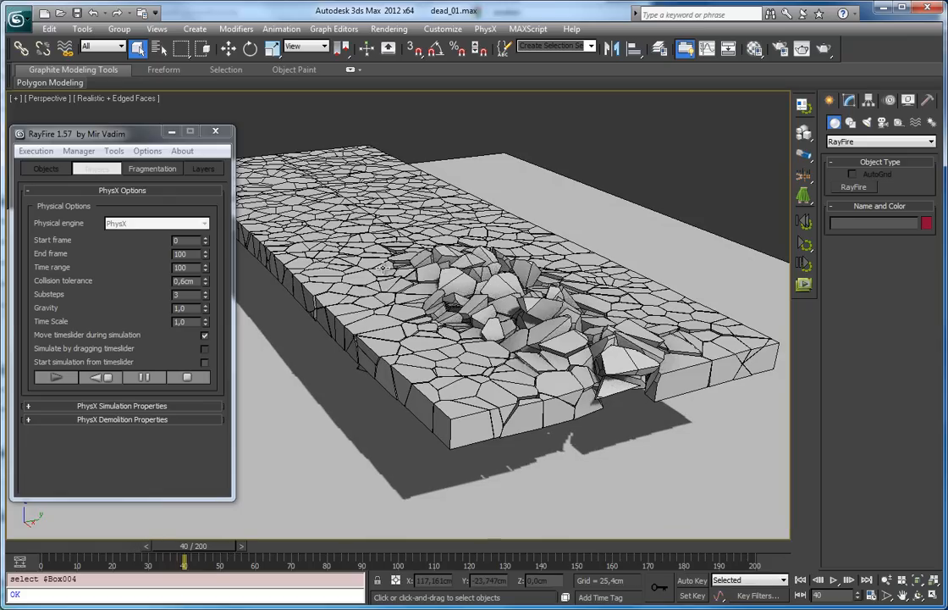
middle_click_drag(395, 282, 468, 365, "alt")
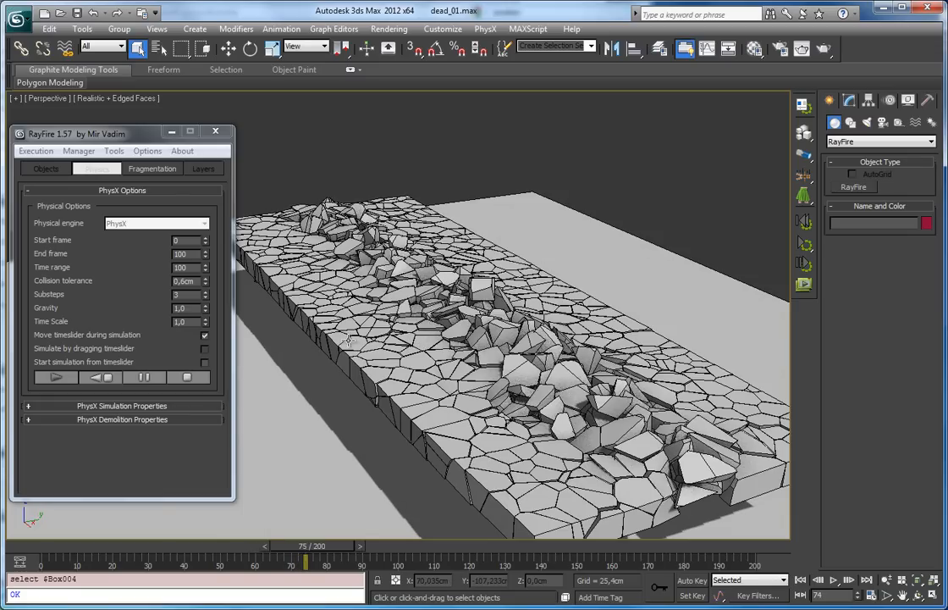
left_click(187, 378)
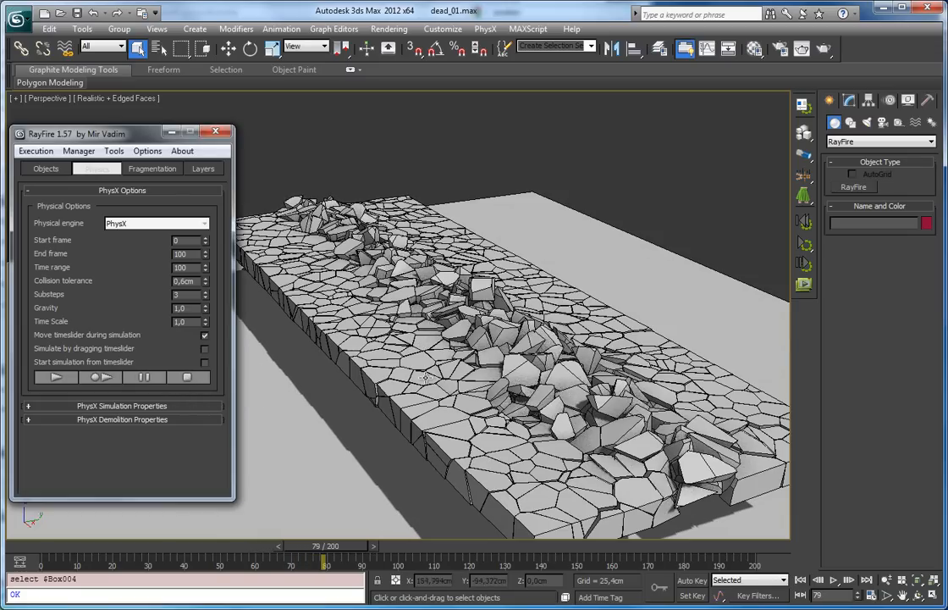
Turn off edged faces in the perspective viewport to show the broken slab shaded only
middle_click_drag(648, 337, 787, 382, "alt")
key("F4")
middle_click_drag(591, 381, 563, 236, "alt")
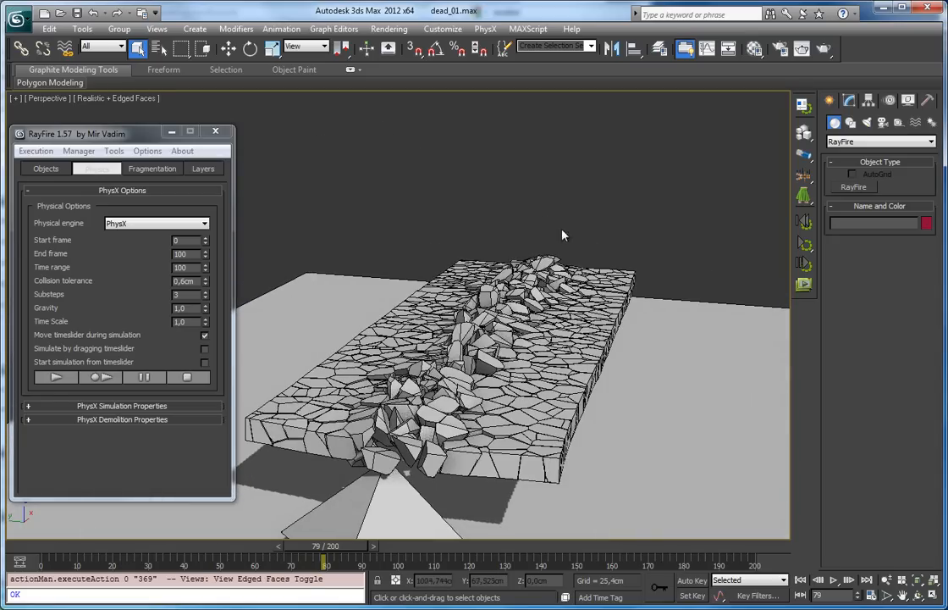
key("F4")
Scrub and play back the simulated animation, examining the broken slab from the front and from above
mouse_move(325, 546)
left_mouse_down()
mouse_move(72, 546)
mouse_move(312, 546)
left_mouse_up()
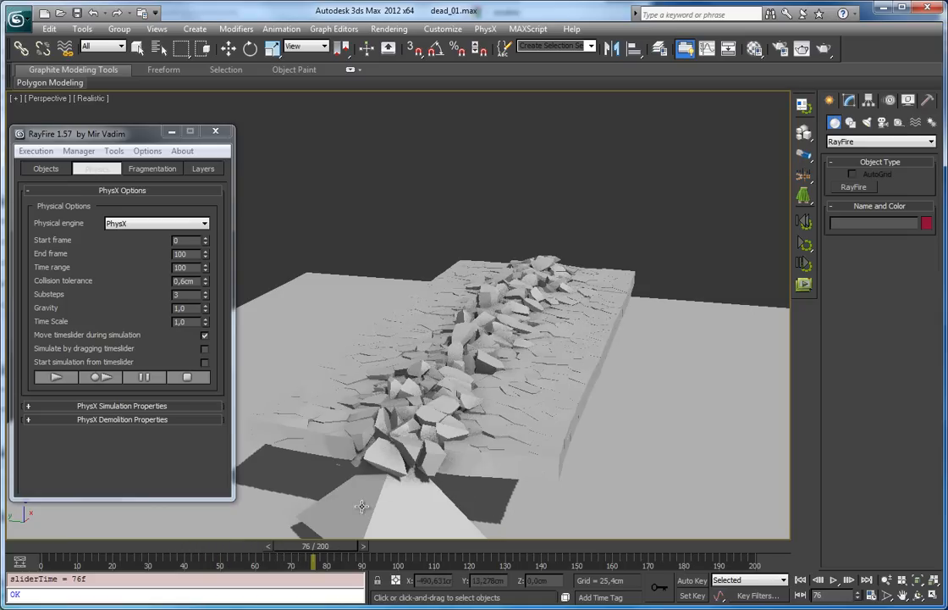
middle_click_drag(476, 399, 484, 362, "alt")
scroll(485, 363, "down", 2)
left_click_drag(315, 547, 30, 552)
key("/")
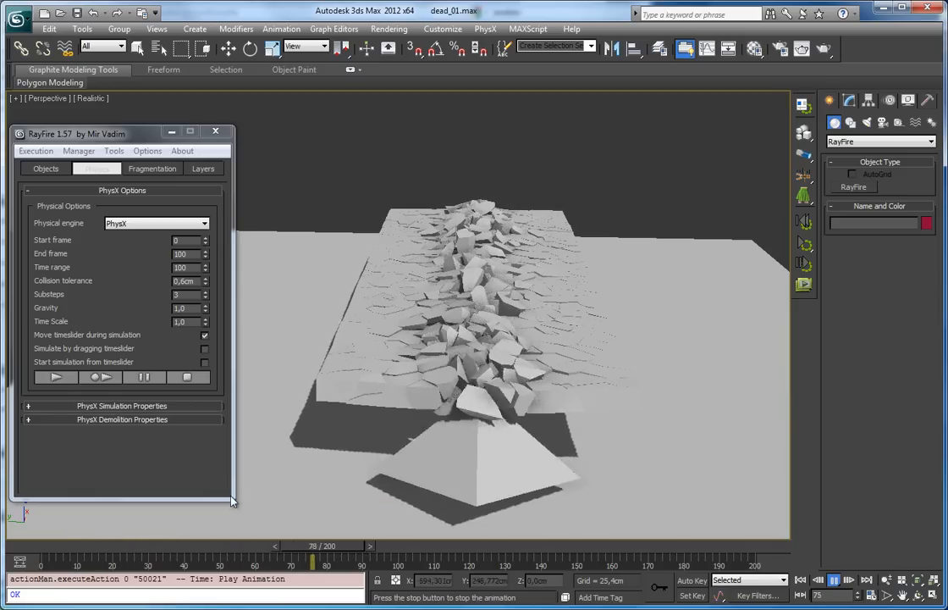
middle_click_drag(483, 363, 356, 449, "alt")
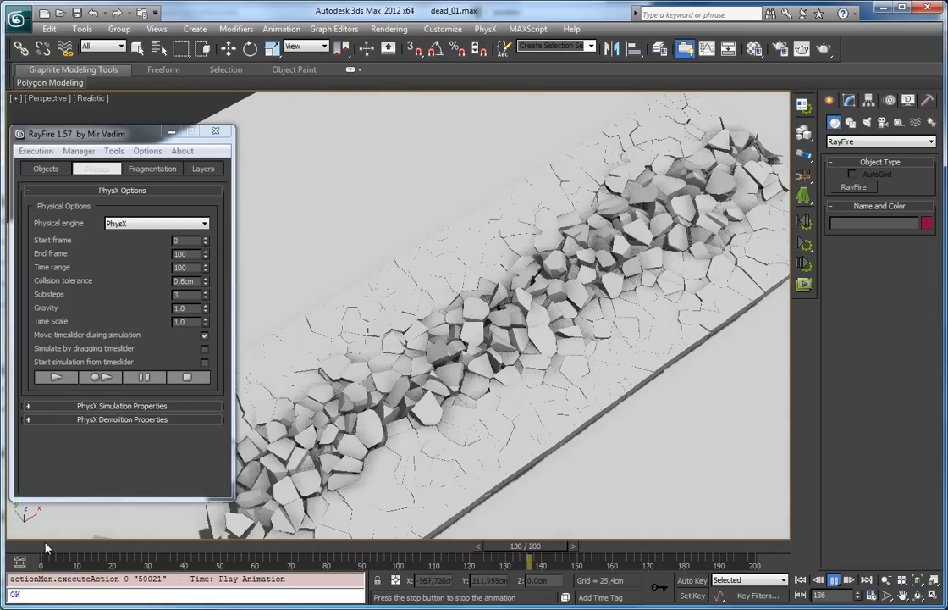
left_click(47, 549)
key("/")
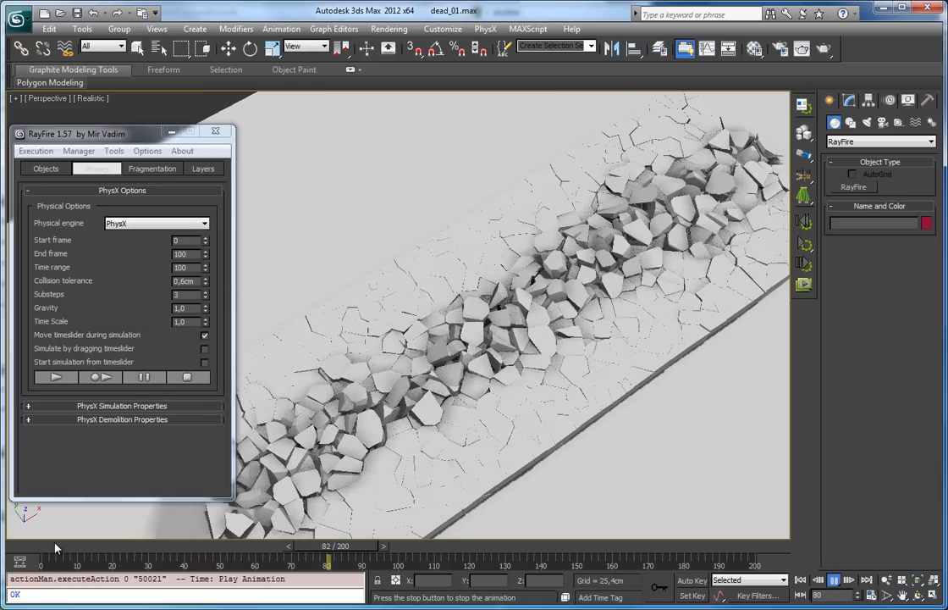
key("q")
key("/")
Replay the animation from the first frame and examine the broken slab from a lower angle
middle_click_drag(251, 516, 106, 572, "alt")
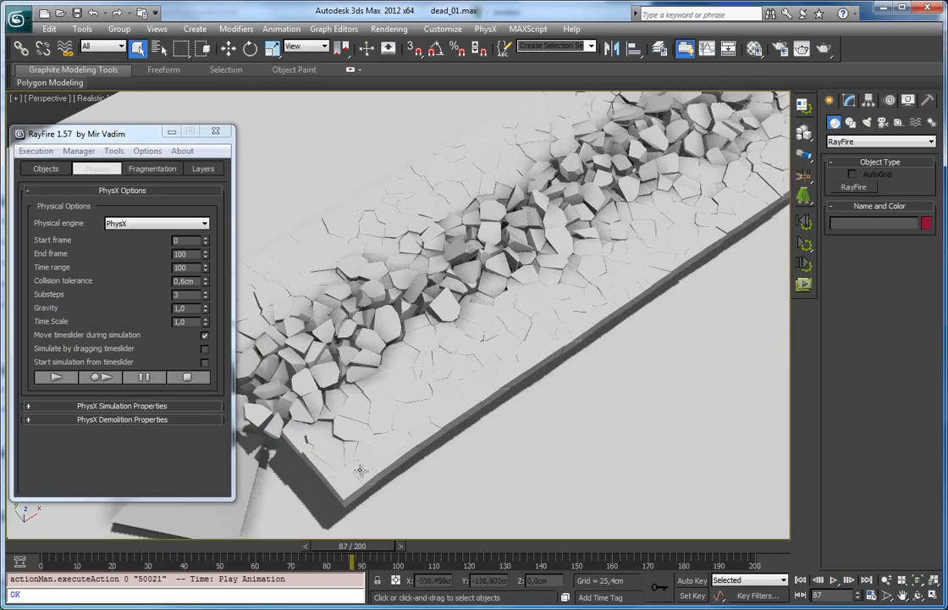
middle_click_drag(634, 374, 116, 547, "alt")
key("Home")
key("/")
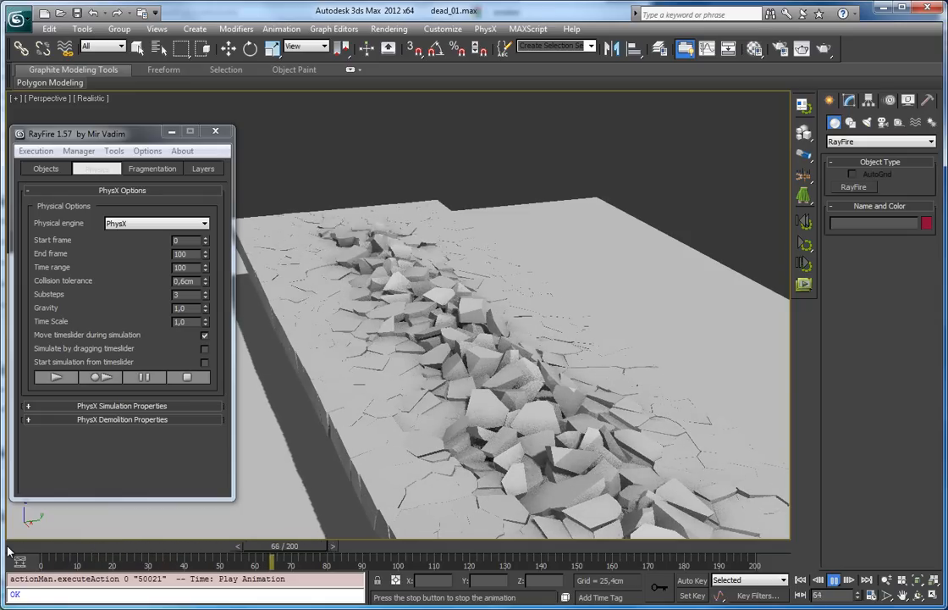
key("/")
middle_click_drag(502, 320, 560, 380, "alt")
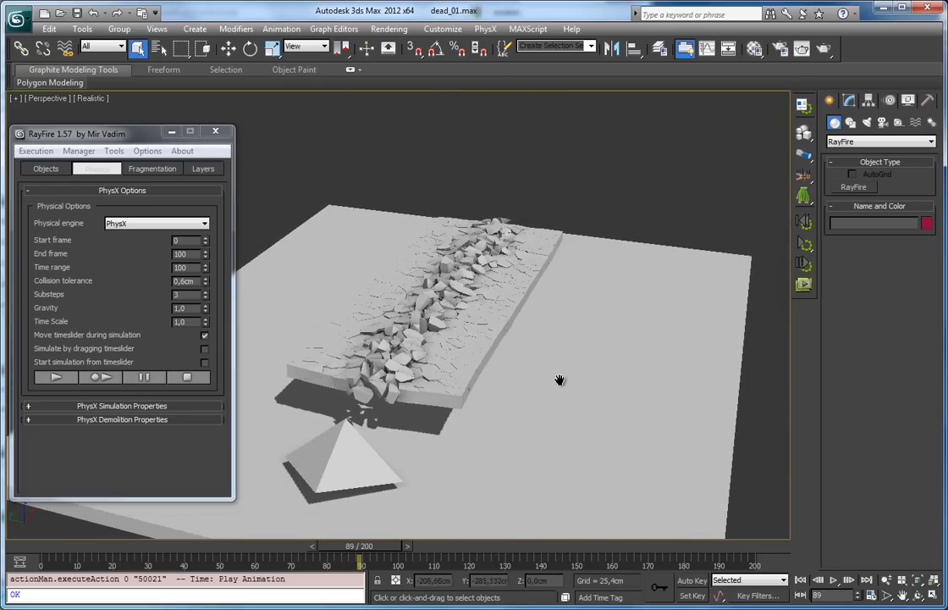
Return the timeline to frame 0 and unhide the flattened sphere GeoSphere005 by name
left_click_drag(159, 546, 41, 550)
middle_click_drag(294, 441, 491, 282, "alt")
middle_click_drag(621, 302, 391, 318, "alt")
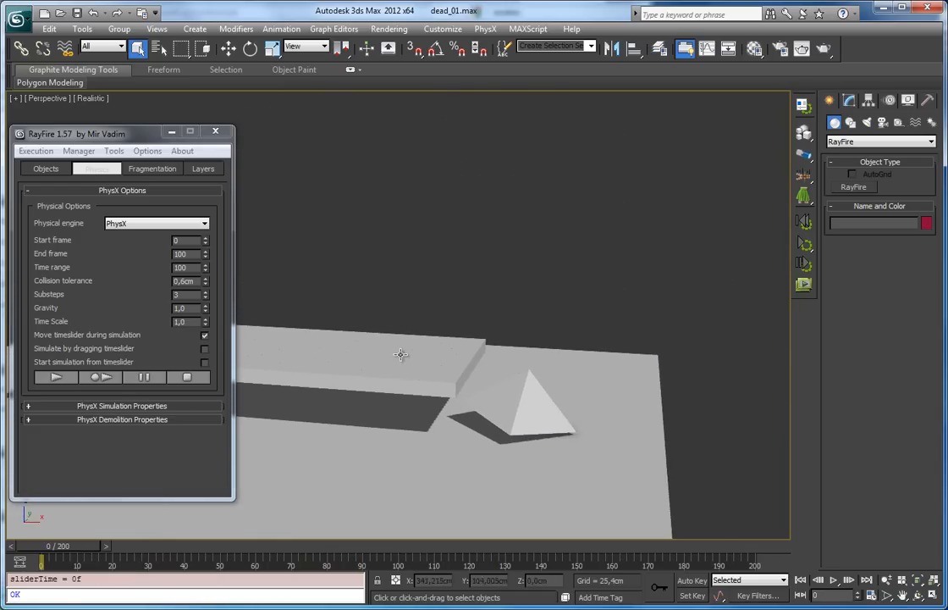
right_click(615, 254)
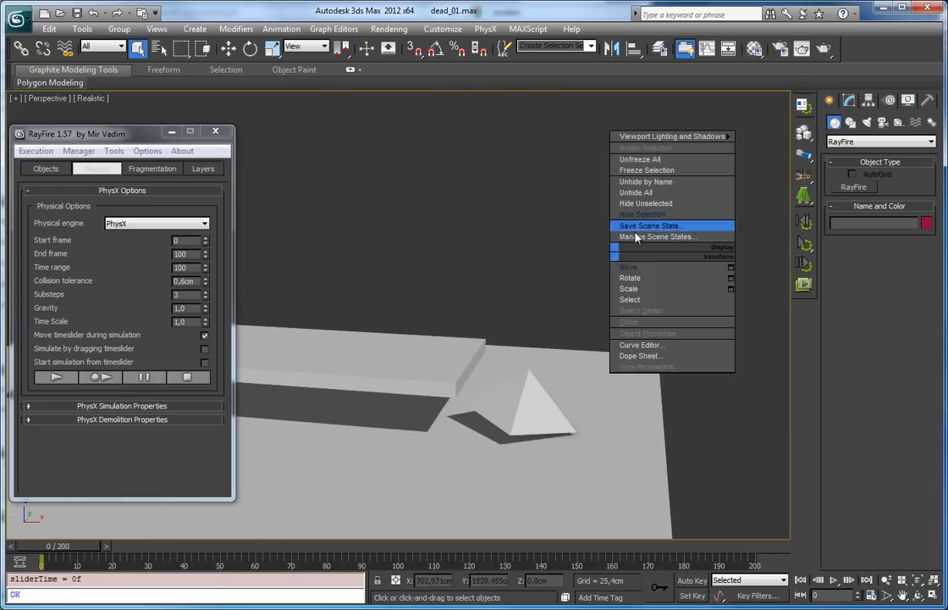
left_click(646, 182)
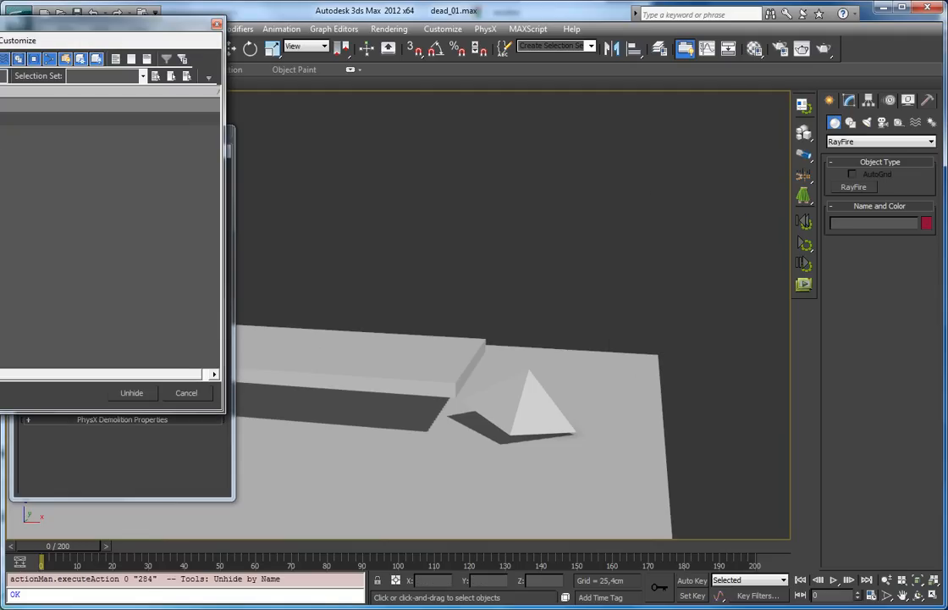
double_click(4, 105)
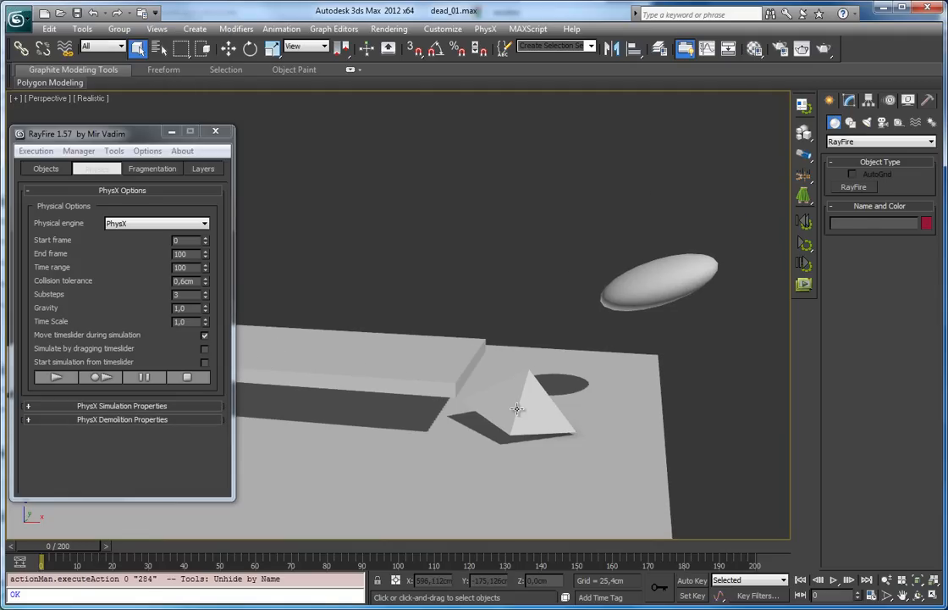
Replace Pyramid001 with the flattened sphere GeoSphere005 in RayFire's Static & Kinematic Objects list
left_click(518, 409)
left_click(64, 170)
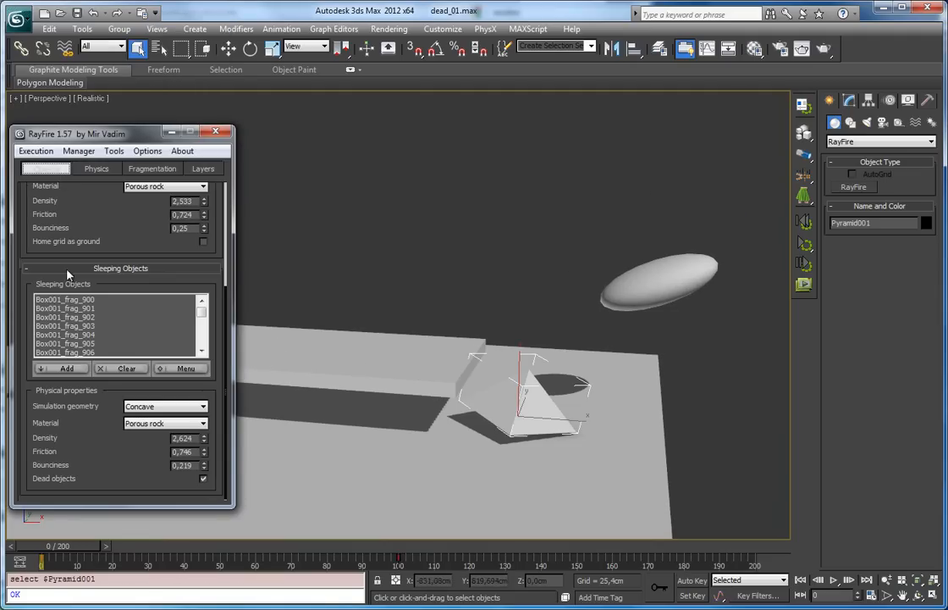
left_click_drag(67, 272, 175, 496)
left_click(49, 250)
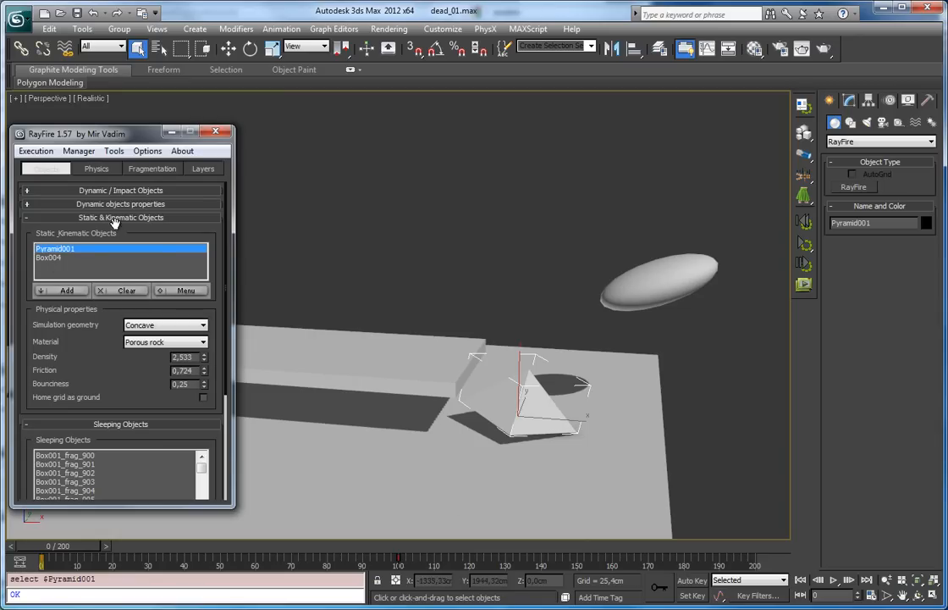
left_click(124, 291)
left_click(631, 284)
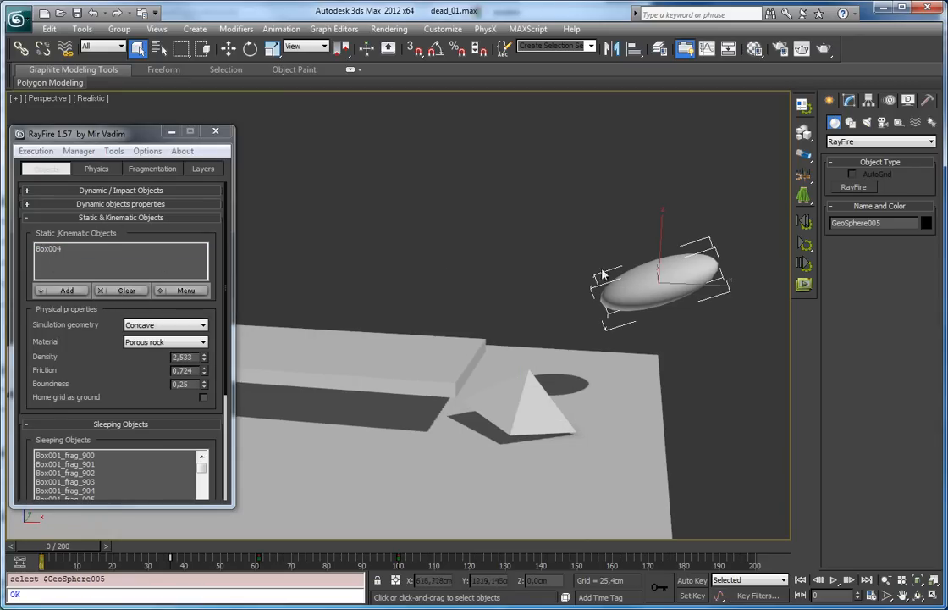
left_click(67, 292)
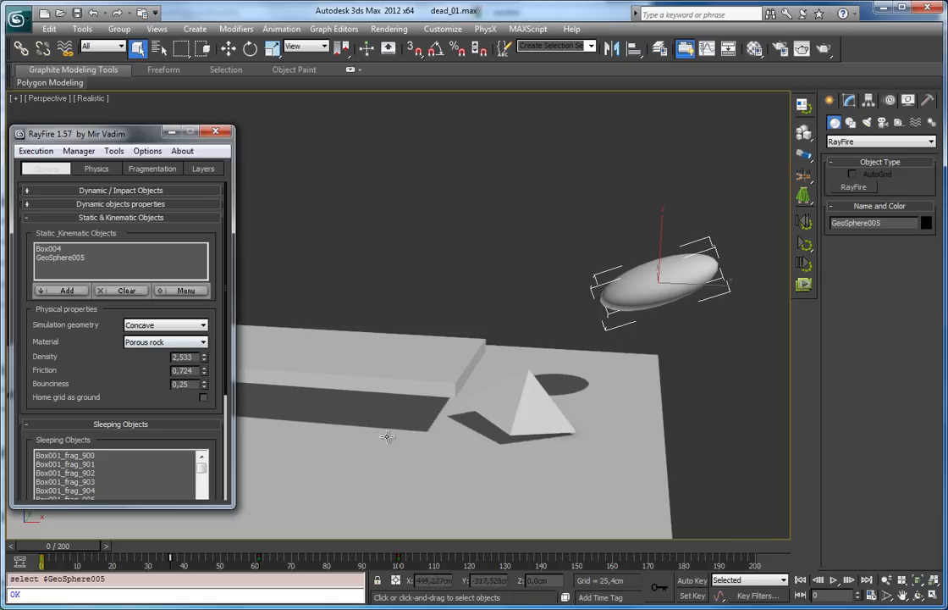
Hide the pyramid Pyramid001 from the scene
left_click(527, 405)
right_click(506, 397)
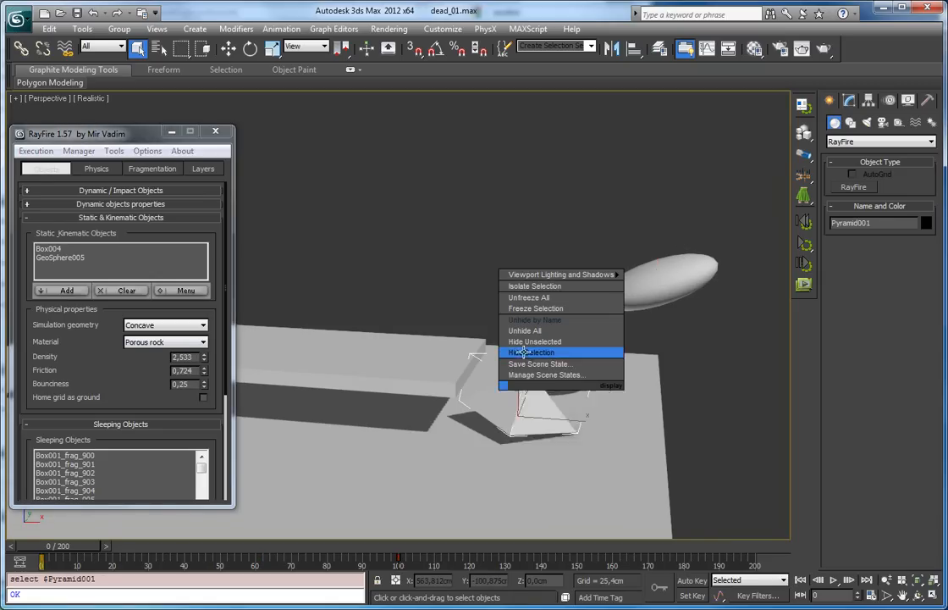
left_click(529, 348)
Select the flattened sphere, scrub the existing animation to examine the broken slab, and return to frame 0
left_click(700, 275)
left_click_drag(72, 552, 99, 552)
middle_click_drag(423, 395, 361, 412, "alt")
left_click_drag(216, 537, 301, 536)
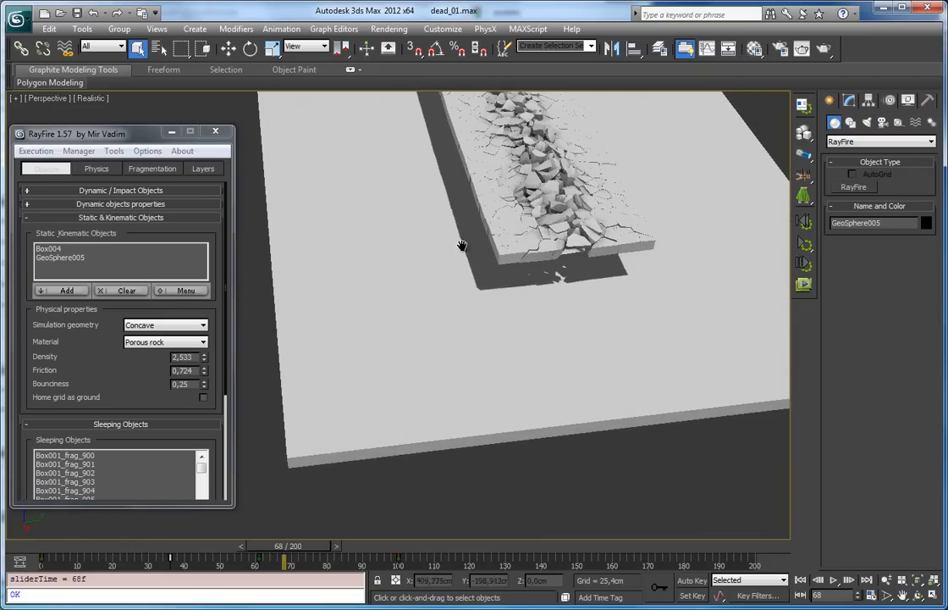
middle_click_drag(462, 246, 431, 445)
left_click_drag(290, 548, 20, 535)
Select all slab fragments without the sphere and delete their baked animation keys
middle_click_drag(354, 409, 484, 222, "alt")
left_click_drag(650, 421, 657, 428)
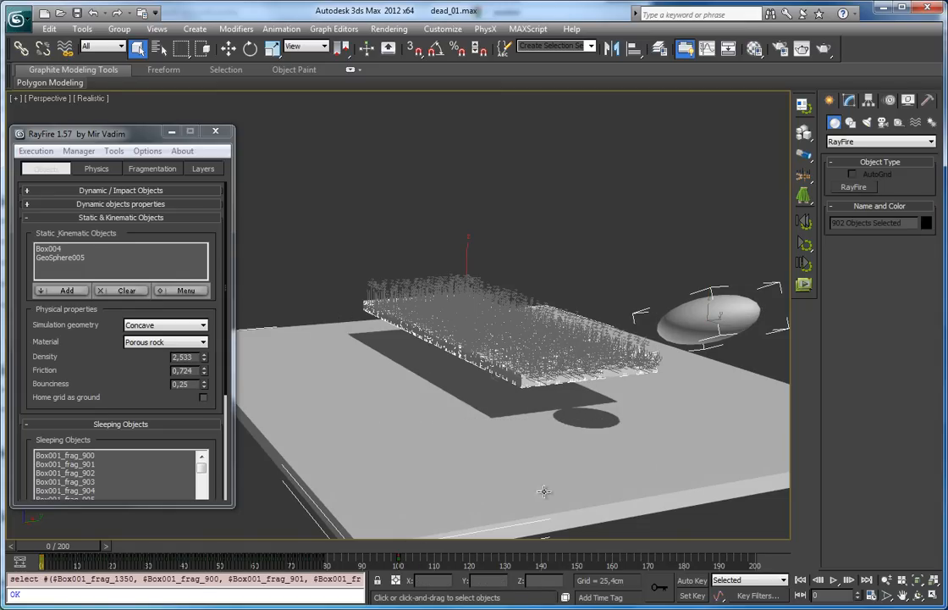
left_click(721, 307, "alt")
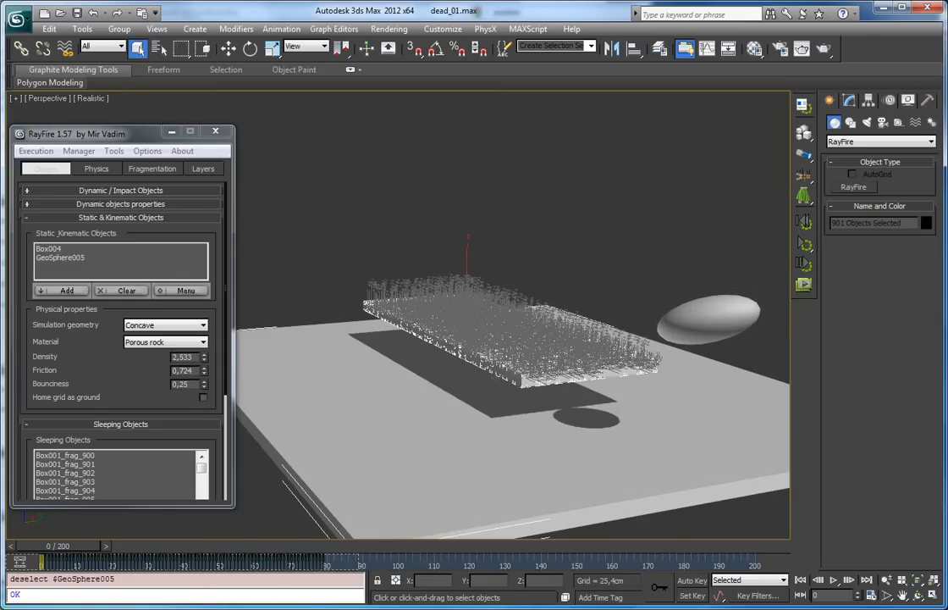
key("Delete")
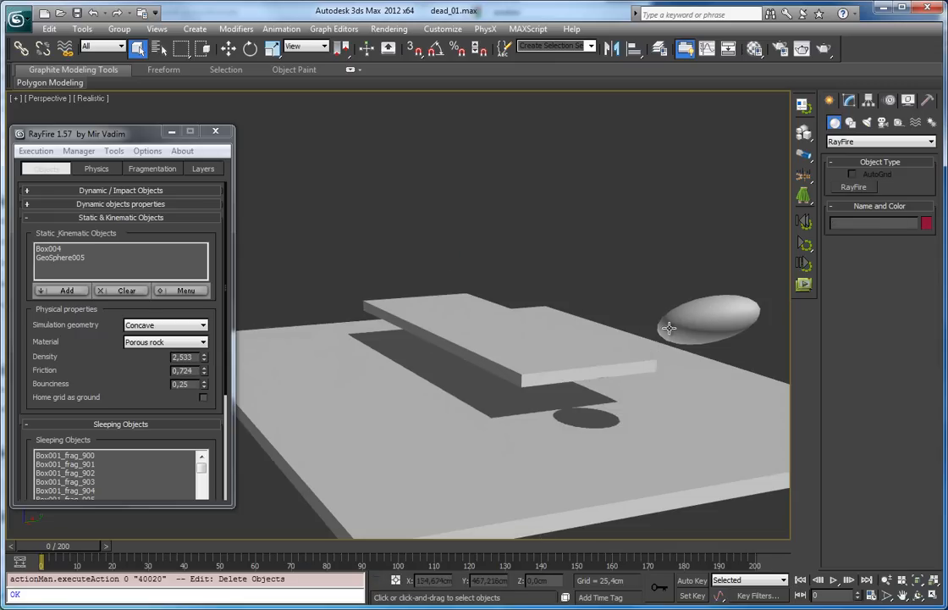
Scrub GeoSphere005's motion to frame 34 to examine its path into the slab up close, and return to frame 0
left_click(701, 318)
scroll(693, 336, "up", 3)
middle_click_drag(692, 337, 455, 338)
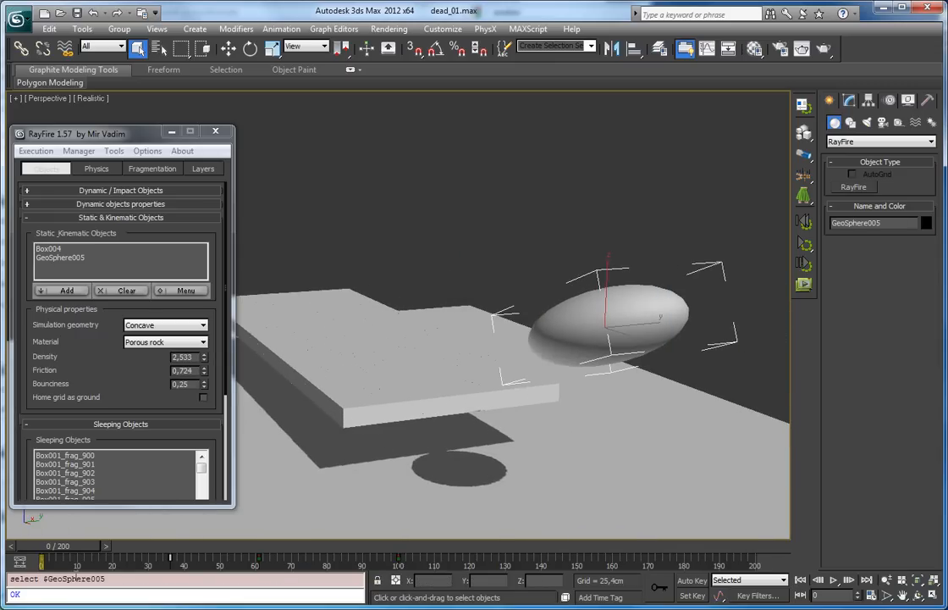
left_click_drag(72, 552, 187, 551)
middle_click_drag(330, 417, 427, 323)
scroll(410, 339, "up", 4)
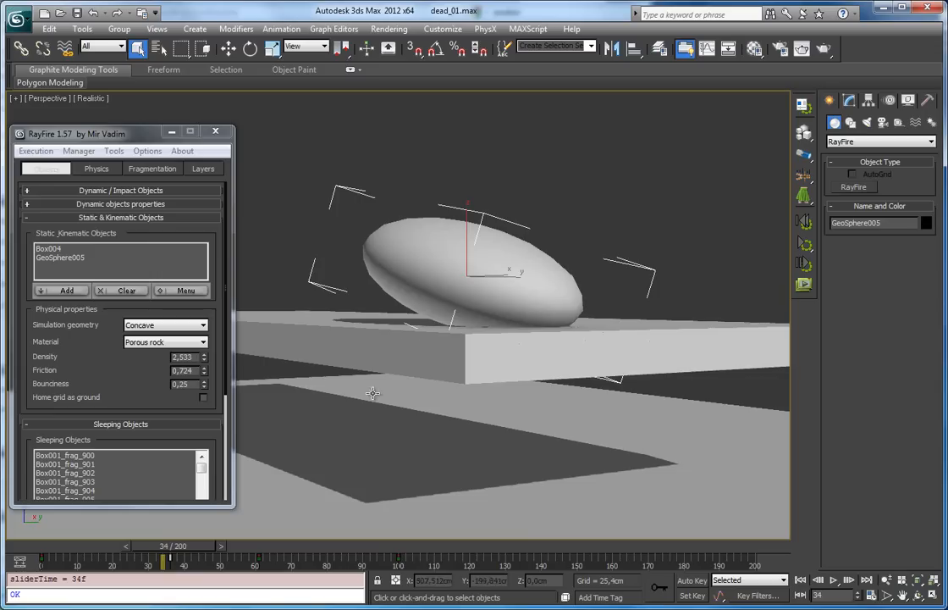
left_click_drag(193, 560, 66, 552)
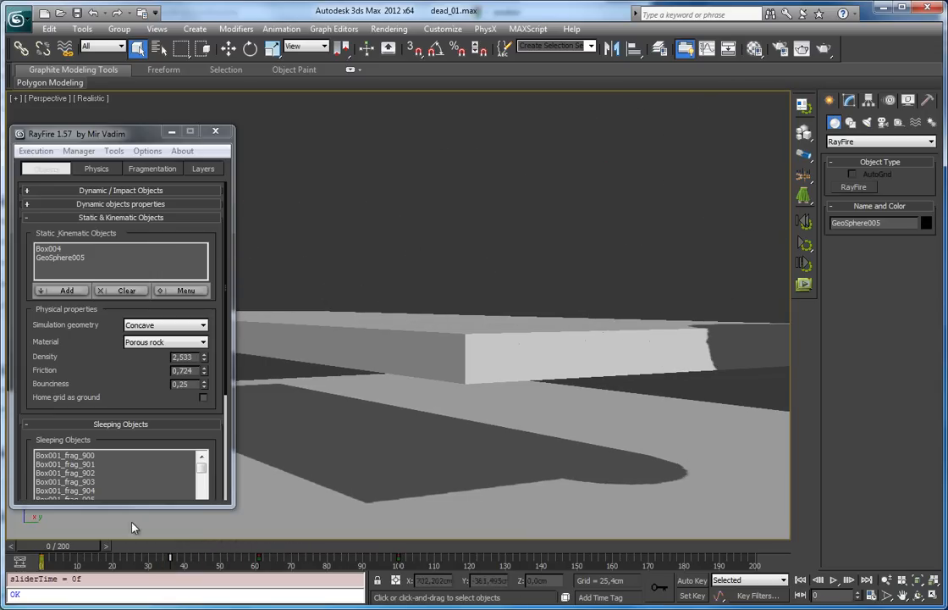
Try raising the ground box Box004 about 100 cm to meet the slab, and undo the move
scroll(542, 369, "down", 3)
middle_click_drag(542, 369, 490, 293, "alt")
scroll(515, 338, "down", 3)
left_click(535, 322)
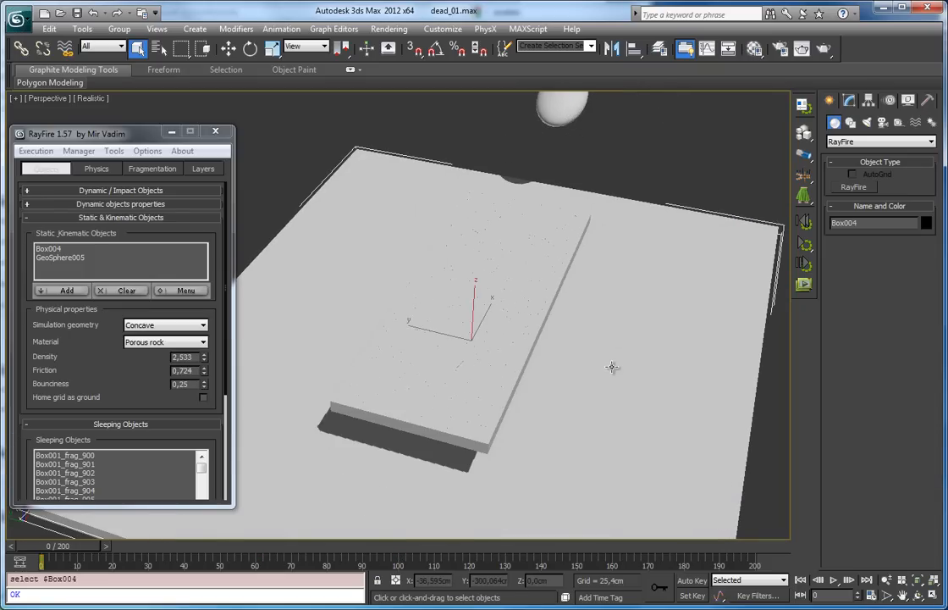
key("w")
left_click_drag(473, 303, 477, 268)
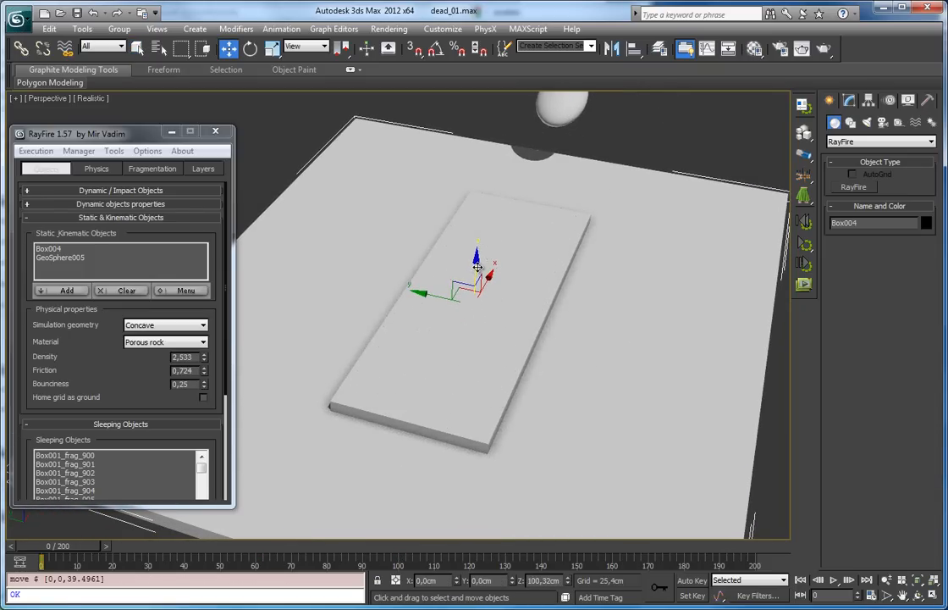
key("ctrl+z")
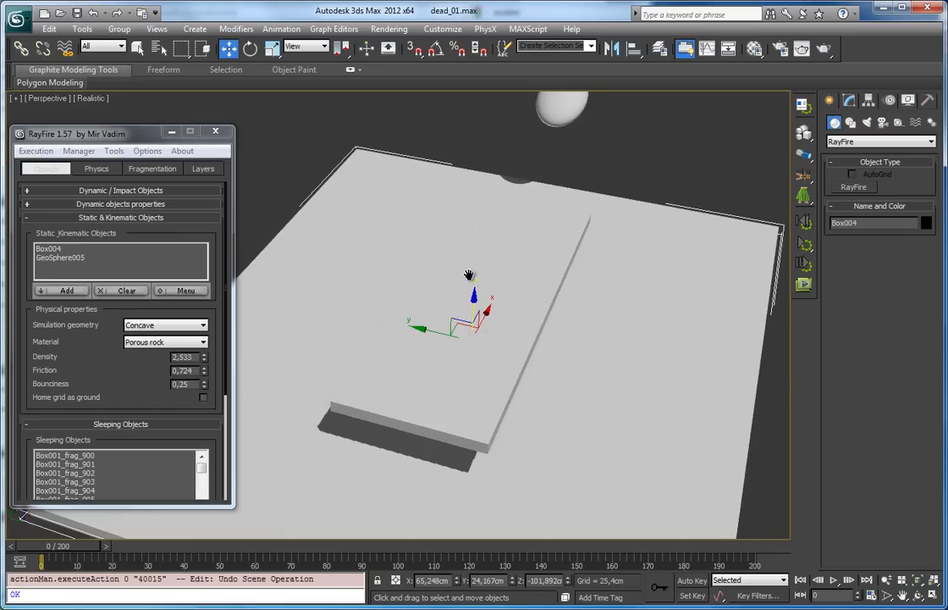
Bake the PhysX simulation of the sphere breaking the slab for frames 0 to 100, watching it up close
middle_click_drag(468, 275, 457, 289)
left_click(95, 169)
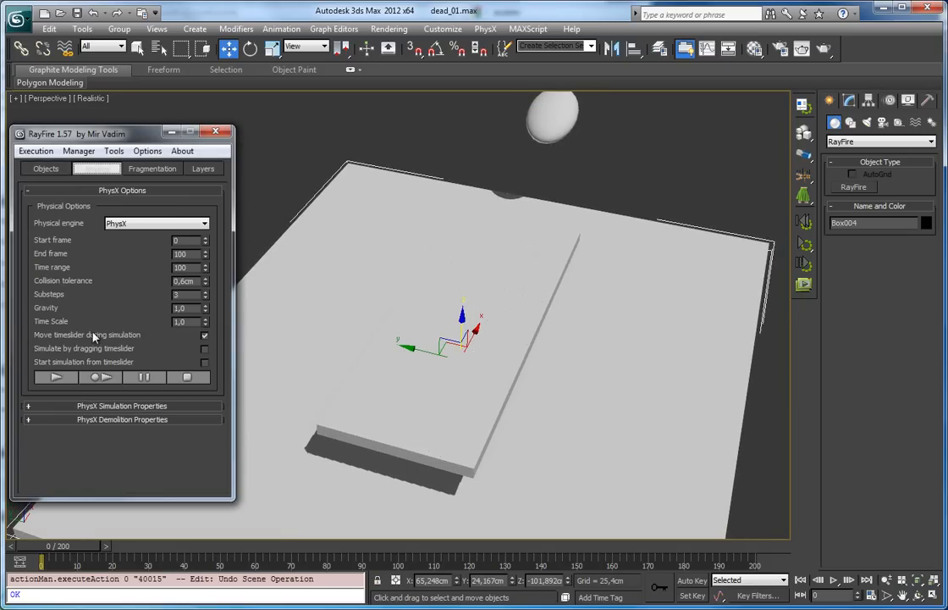
left_click(99, 378)
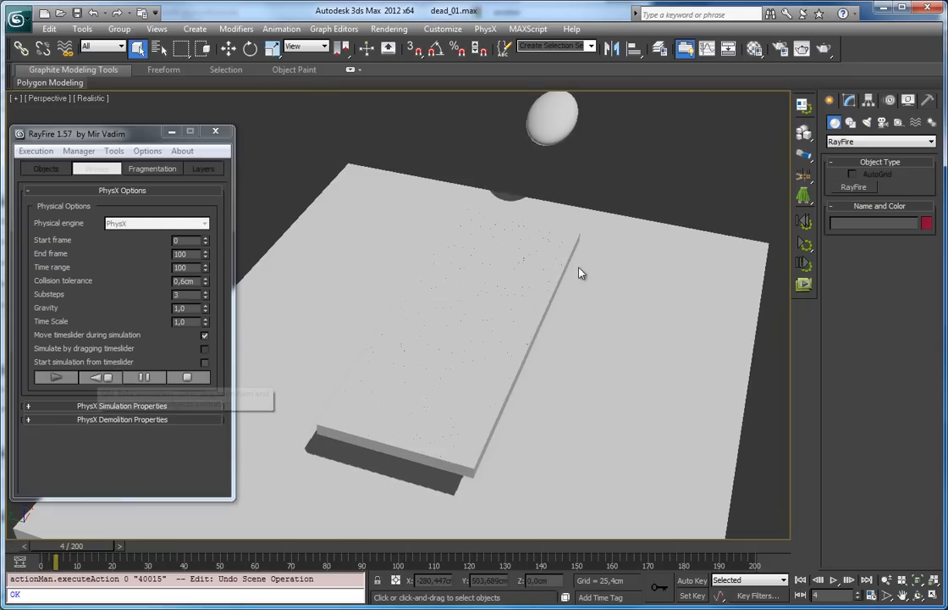
scroll(565, 349, "up", 4)
middle_click_drag(565, 350, 532, 464, "alt")
scroll(539, 440, "up", 4)
scroll(571, 352, "down", 4)
scroll(559, 374, "up", 1)
middle_click_drag(572, 352, 617, 327, "alt")
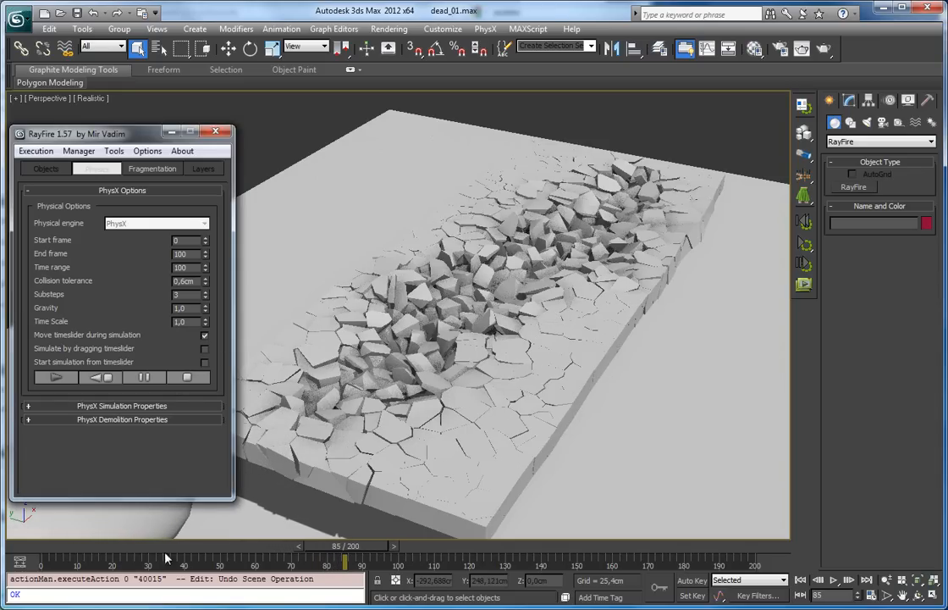
Play back and scrub the baked animation, examining the fragments from several angles, and return to frame 0
left_click_drag(76, 548, 51, 553)
key("slash")
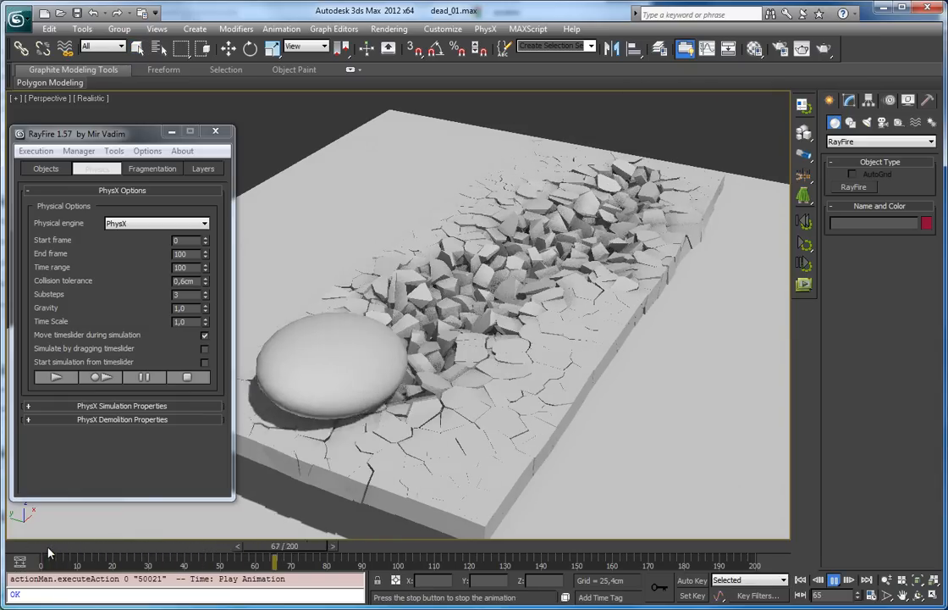
left_click(131, 556)
left_click_drag(131, 556, 18, 564)
middle_click_drag(627, 315, 669, 389, "alt")
scroll(635, 372, "up", 3)
middle_click_drag(494, 365, 569, 453, "alt")
left_click_drag(88, 546, 104, 531)
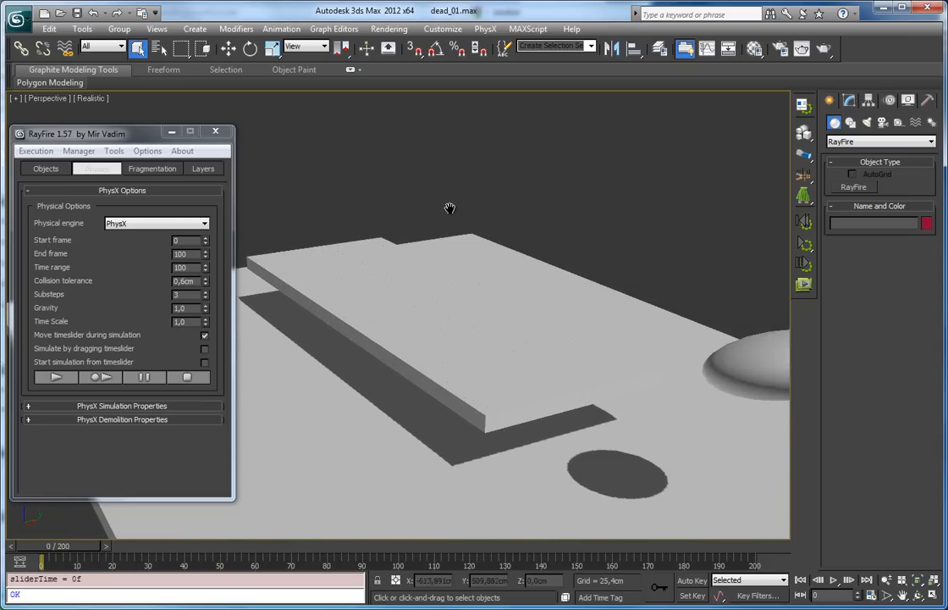
Remove GeoSphere005 from RayFire's Static & Kinematic Objects list, leaving only Box004
scroll(450, 208, "down", 3)
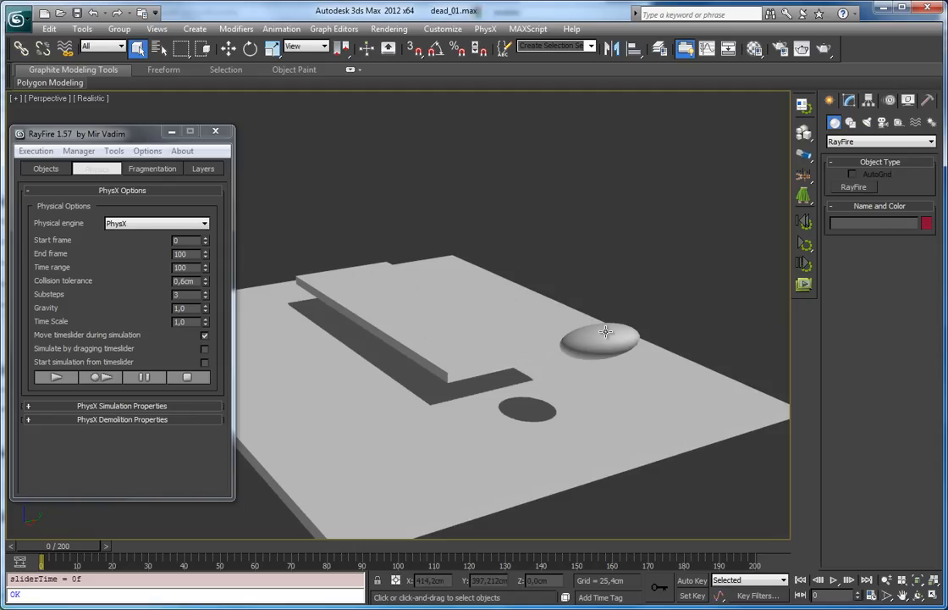
left_click(48, 169)
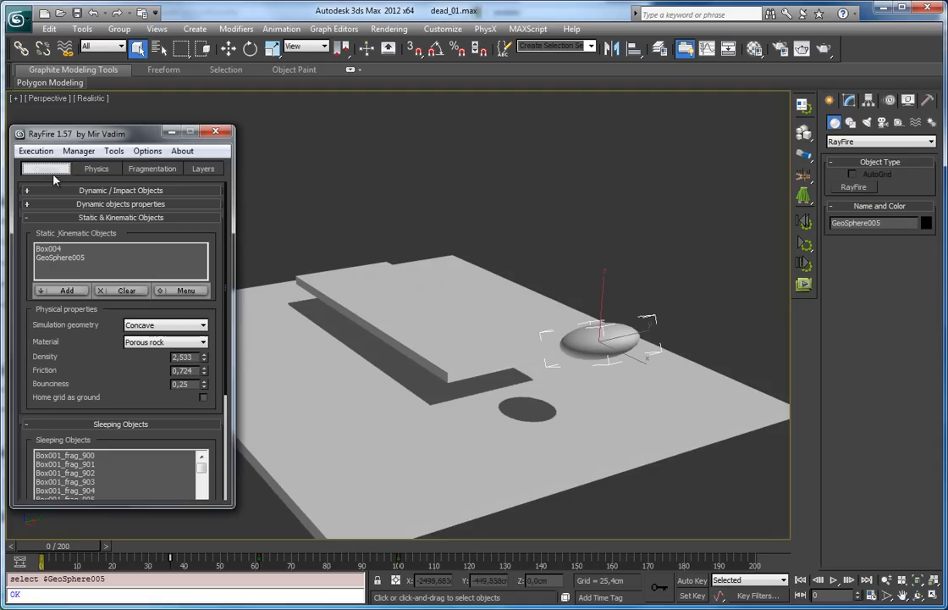
scroll(79, 358, "down", 1)
left_click(59, 248)
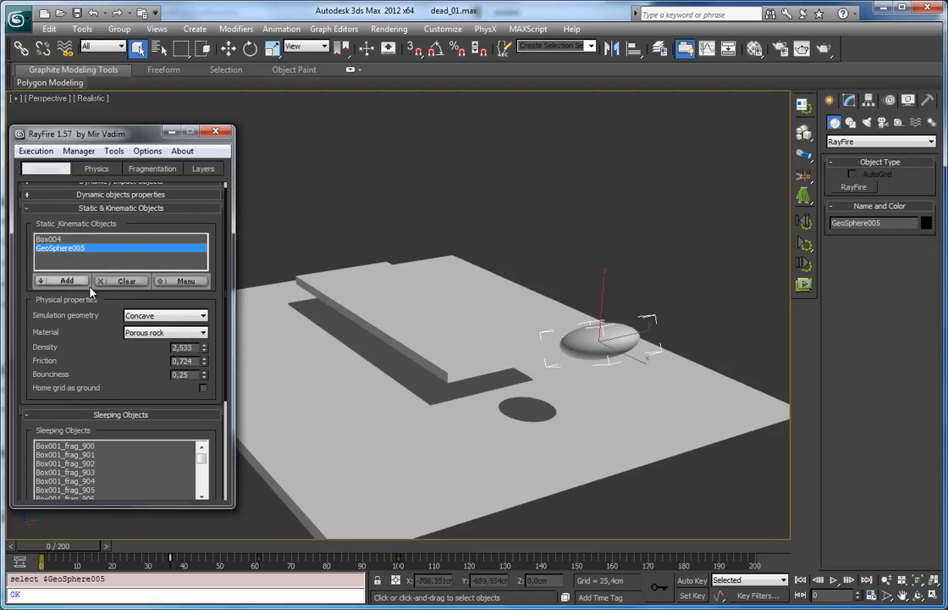
left_click(120, 281)
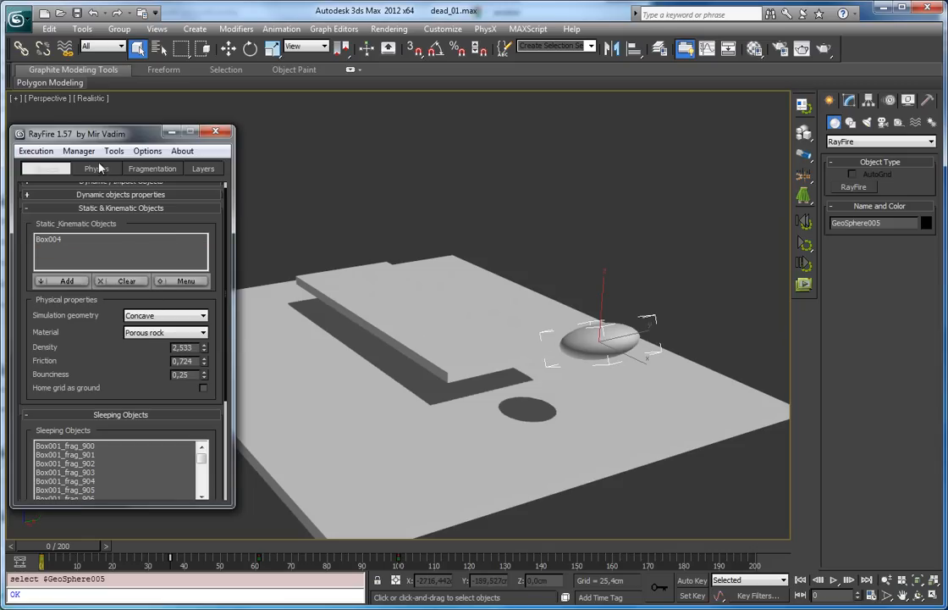
Select the slab fragments, delete all their baked keys, check the result at frame 6, and clear the selection
left_click_drag(272, 222, 559, 381)
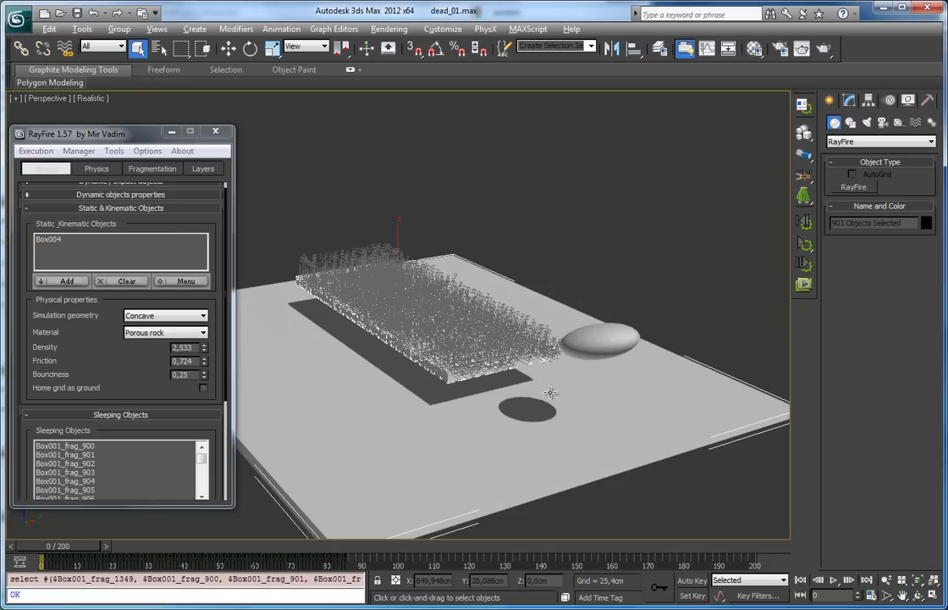
left_click_drag(371, 565, 298, 563)
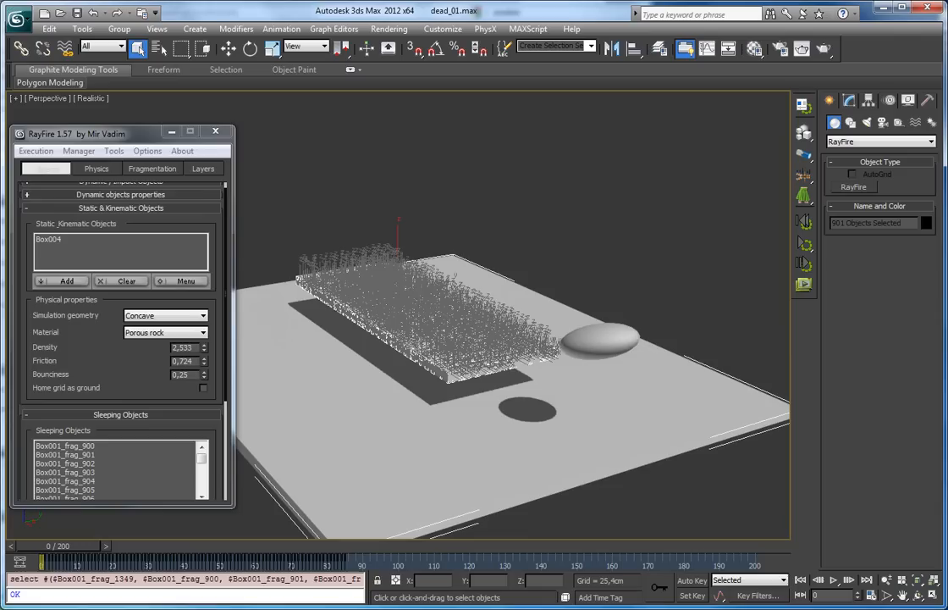
key("Delete")
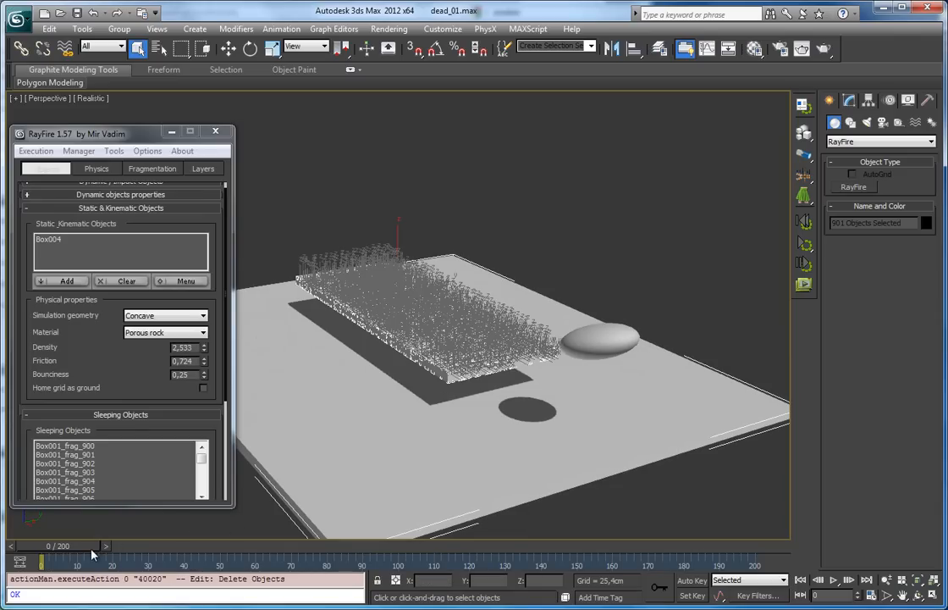
left_click_drag(92, 546, 112, 546)
left_click(529, 248)
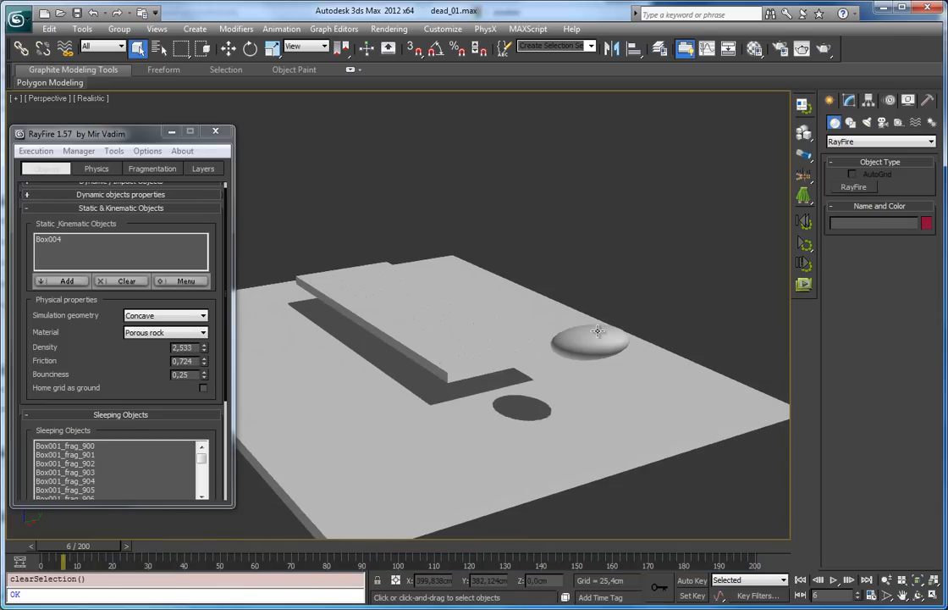
Hide the flattened sphere and unhide the Wind001 space warp by name
right_click(598, 331)
left_click(619, 256)
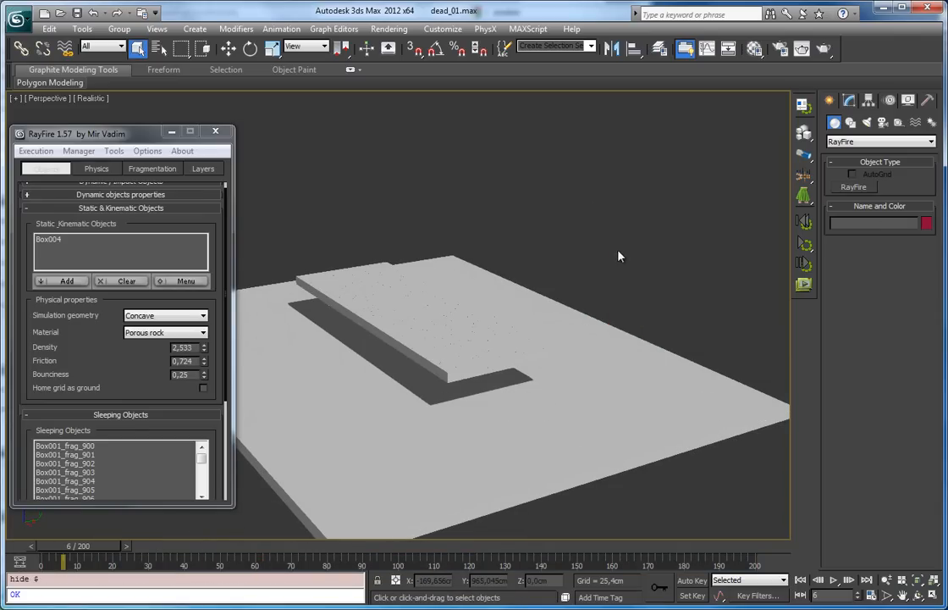
right_click(619, 250)
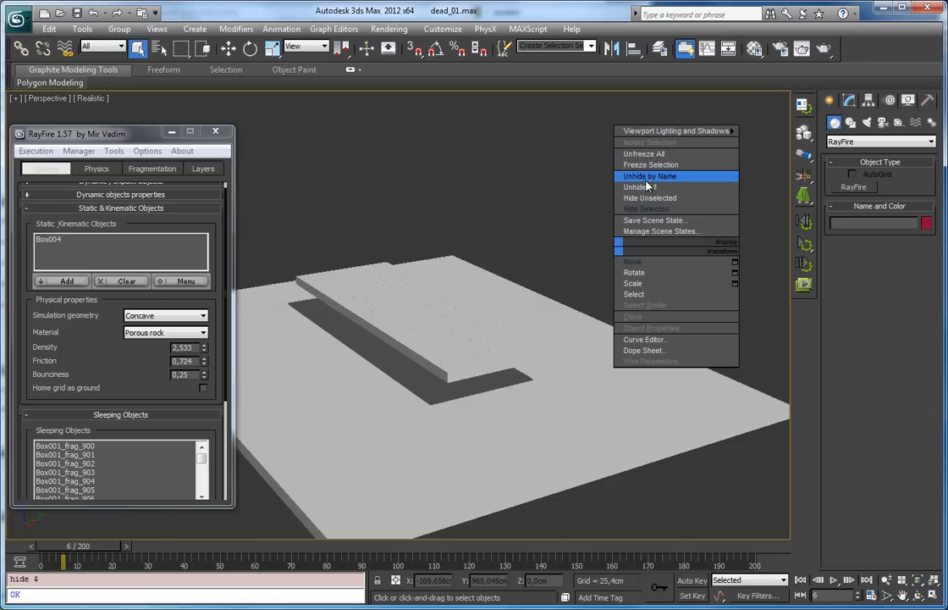
left_click(646, 177)
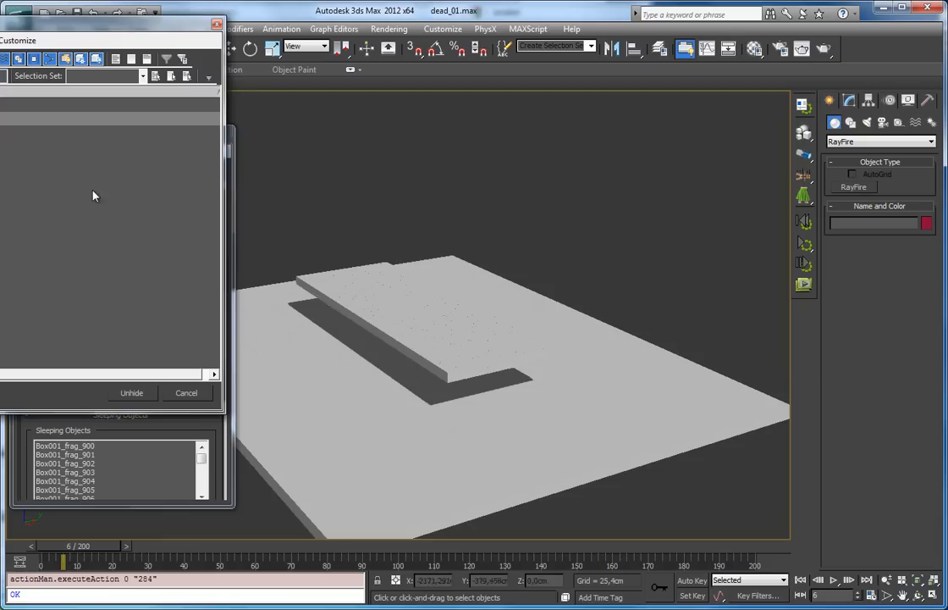
double_click(3, 132)
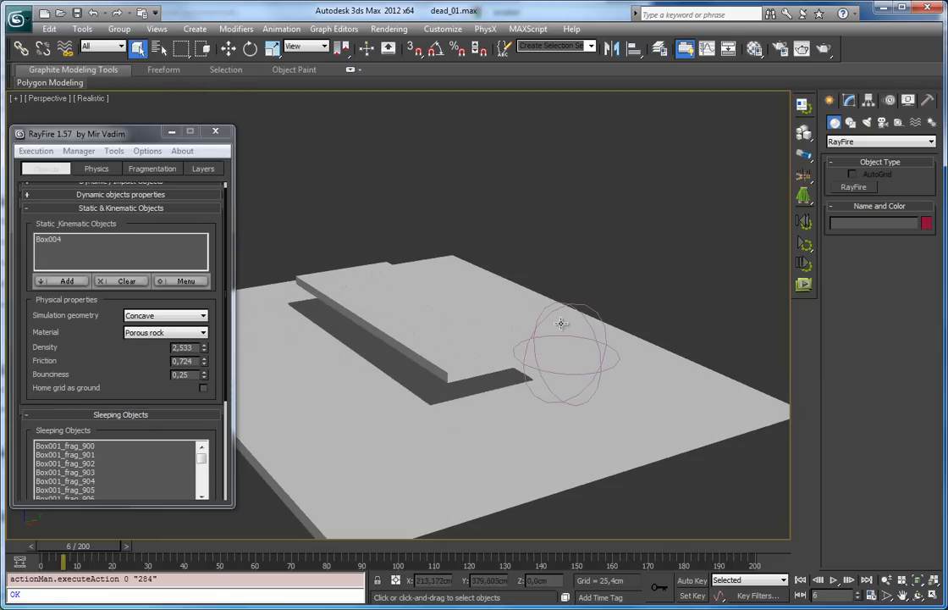
Select the Wind001 space warp, return to frame 0, and set its force type to Spherical
left_click(574, 307)
middle_click_drag(514, 332, 248, 481, "alt")
left_click_drag(79, 547, 24, 536)
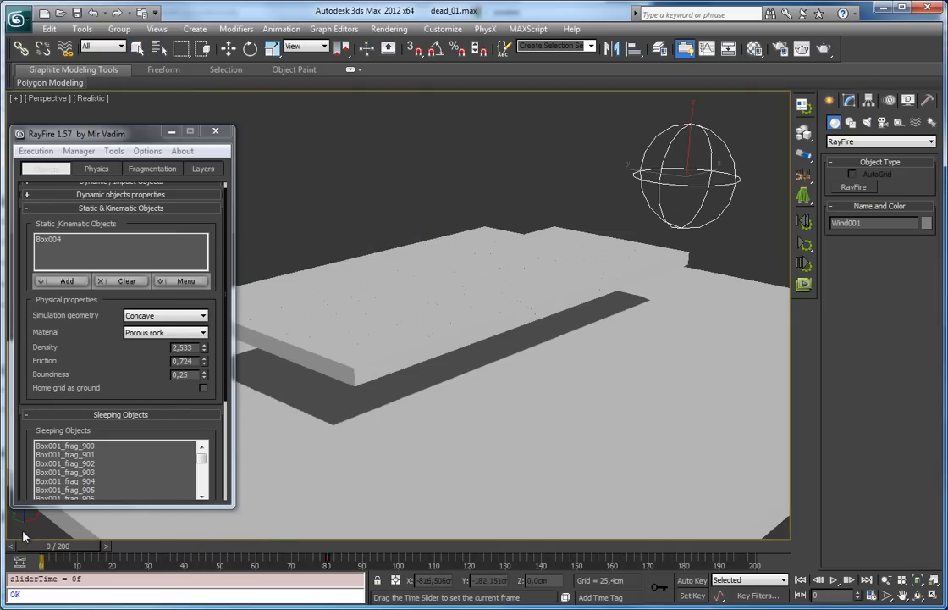
left_click(850, 100)
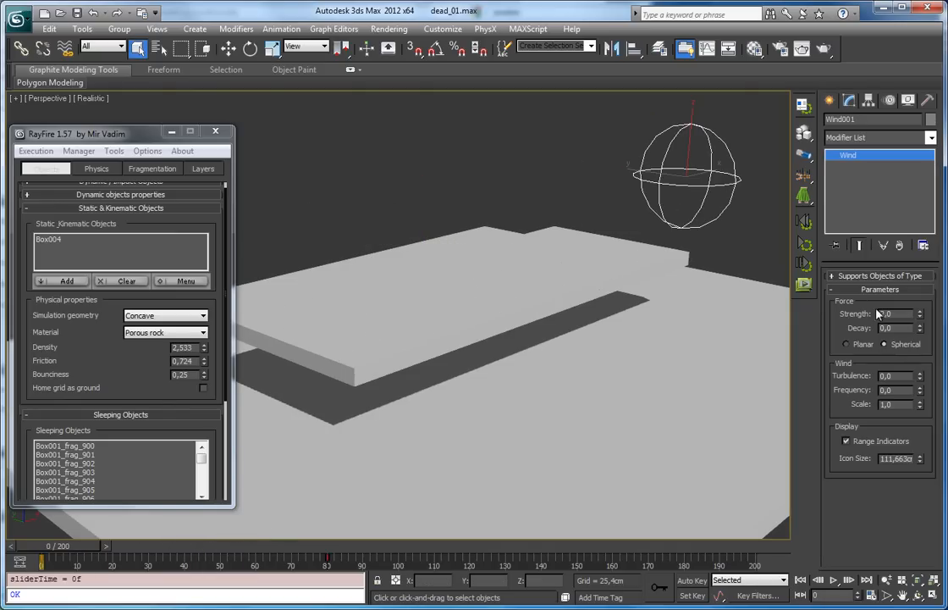
left_click(903, 345)
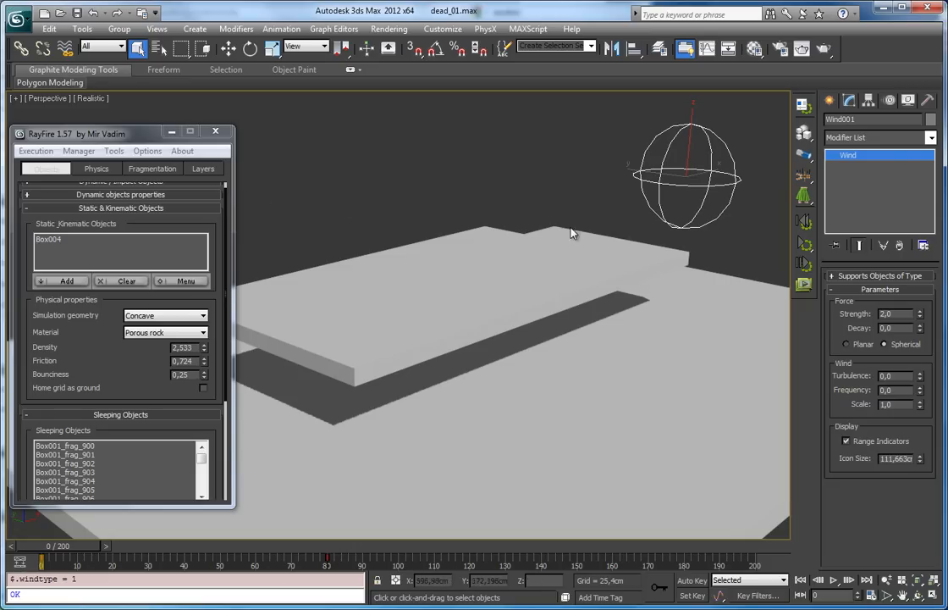
Add the Wind001 space warp to the force list in RayFire's PhysX Simulation Properties
middle_click_drag(614, 214, 457, 254, "alt")
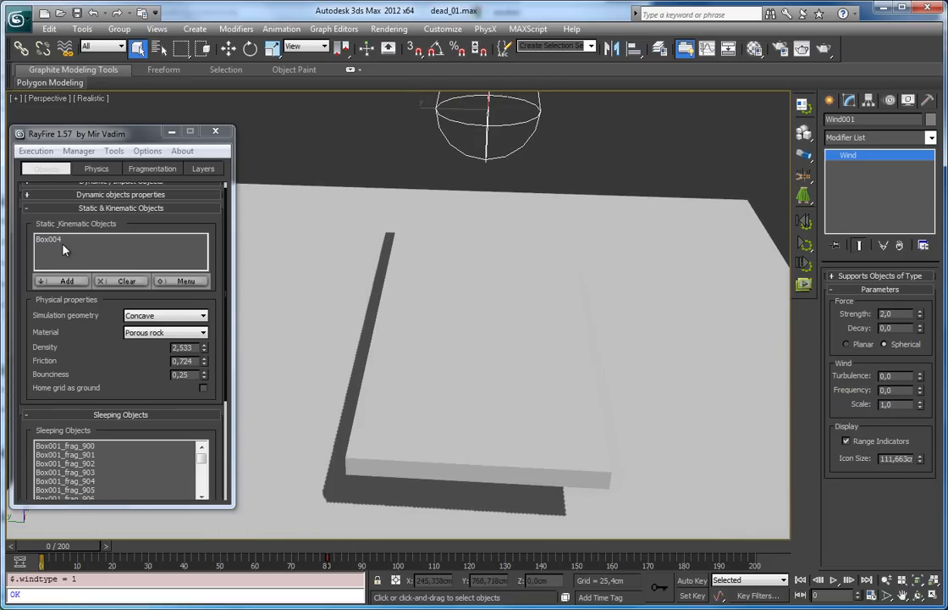
left_click(96, 169)
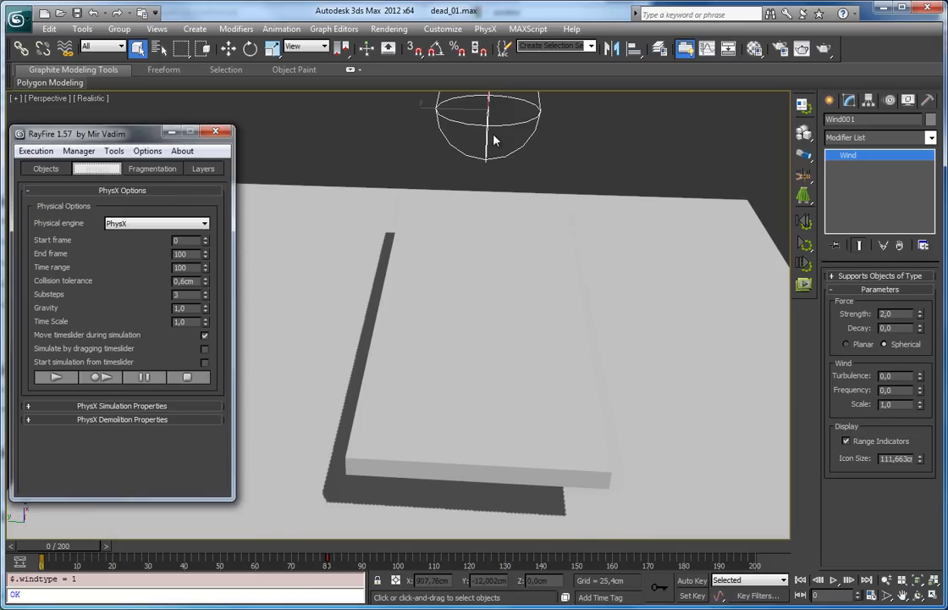
left_click(116, 407)
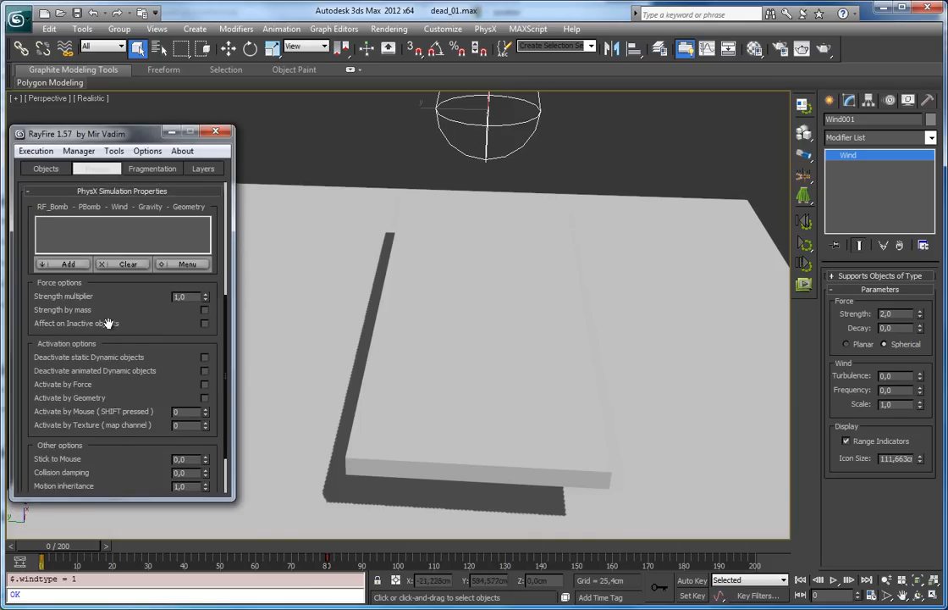
scroll(110, 322, "up", 2)
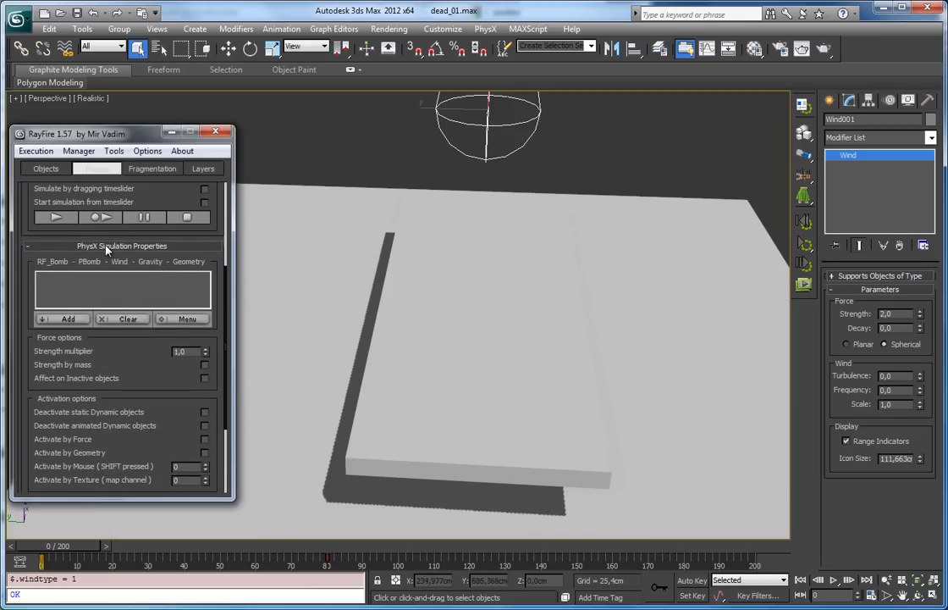
left_click(68, 319)
Review the Sleeping Objects settings and enable Affect on Inactive objects for the wind force
left_click(491, 339)
middle_click_drag(491, 338, 476, 333, "alt")
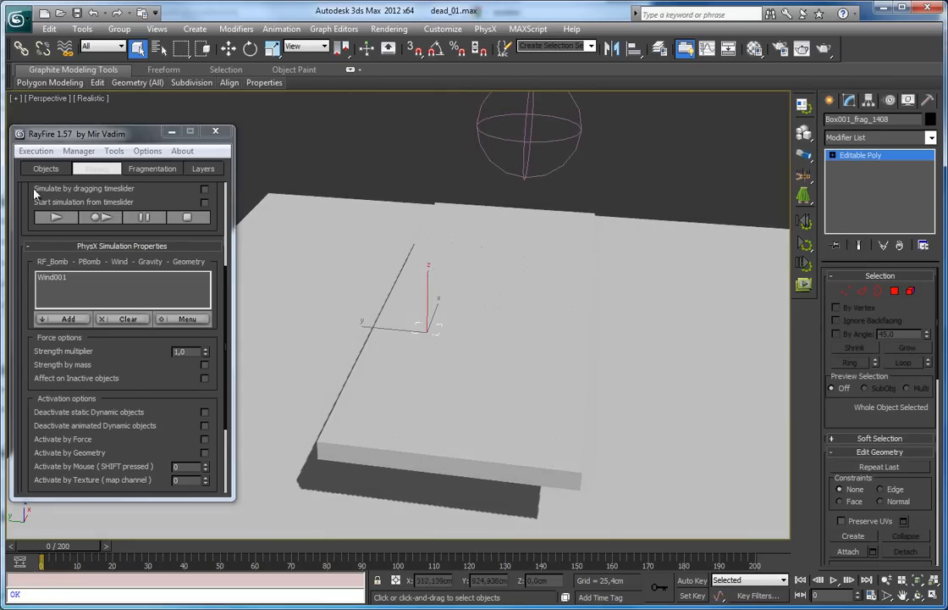
left_click(46, 168)
scroll(81, 361, "down", 5)
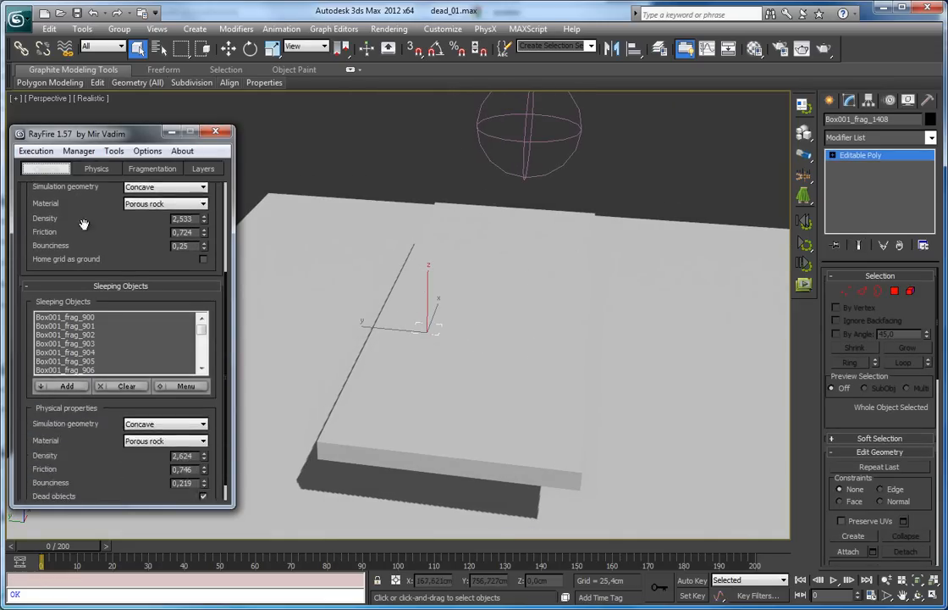
left_click(96, 168)
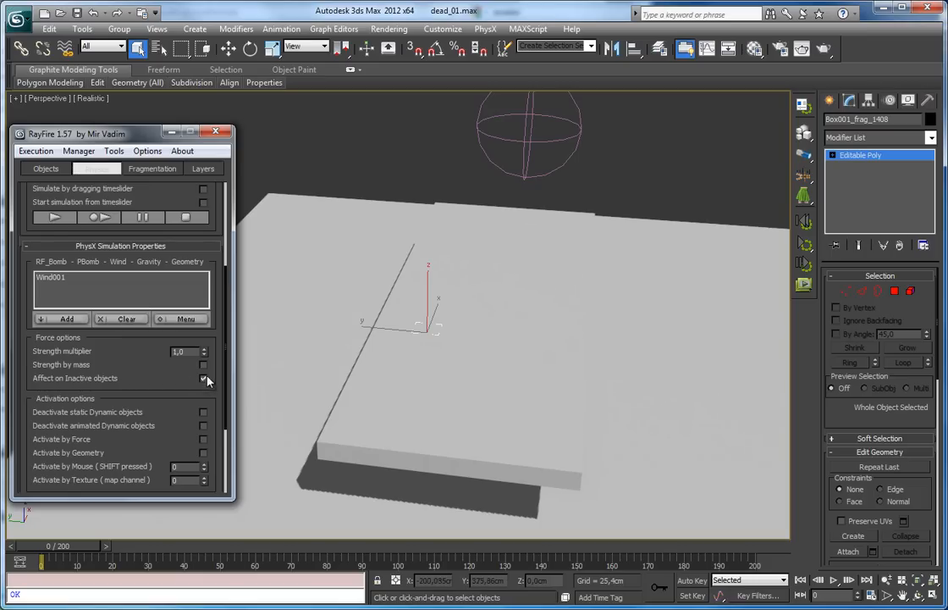
middle_click_drag(512, 323, 503, 316, "alt")
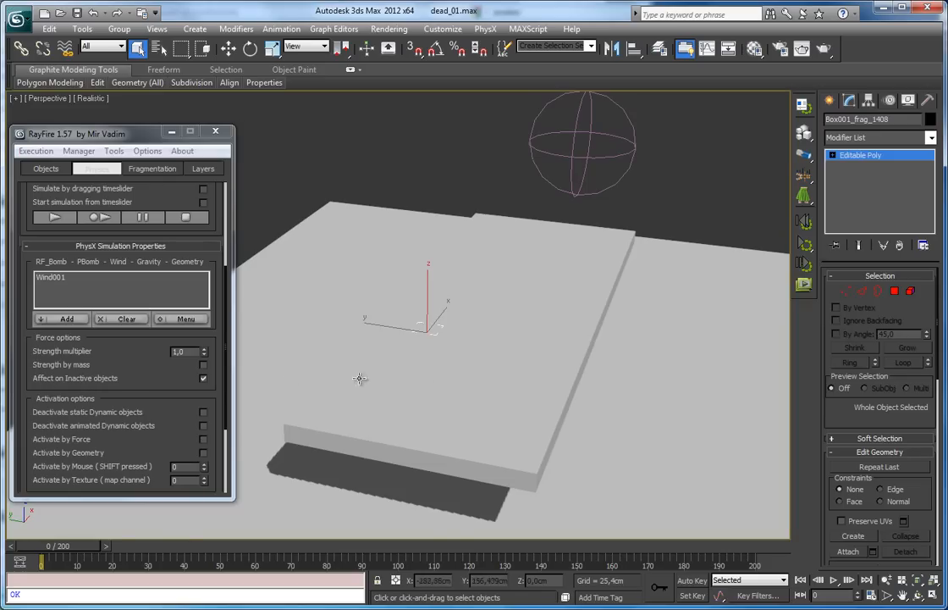
middle_click_drag(478, 369, 450, 373, "alt")
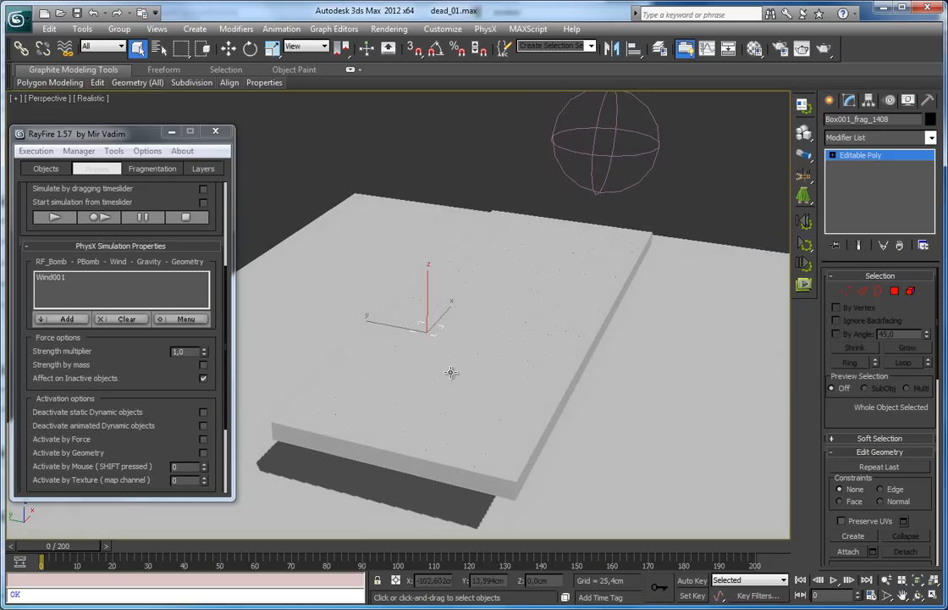
scroll(135, 436, "up", 1)
Try baking the simulation with wind strength 2.0, inspect the fragments under the moving wind sphere, and cancel the bake around frame 50
left_click(102, 233)
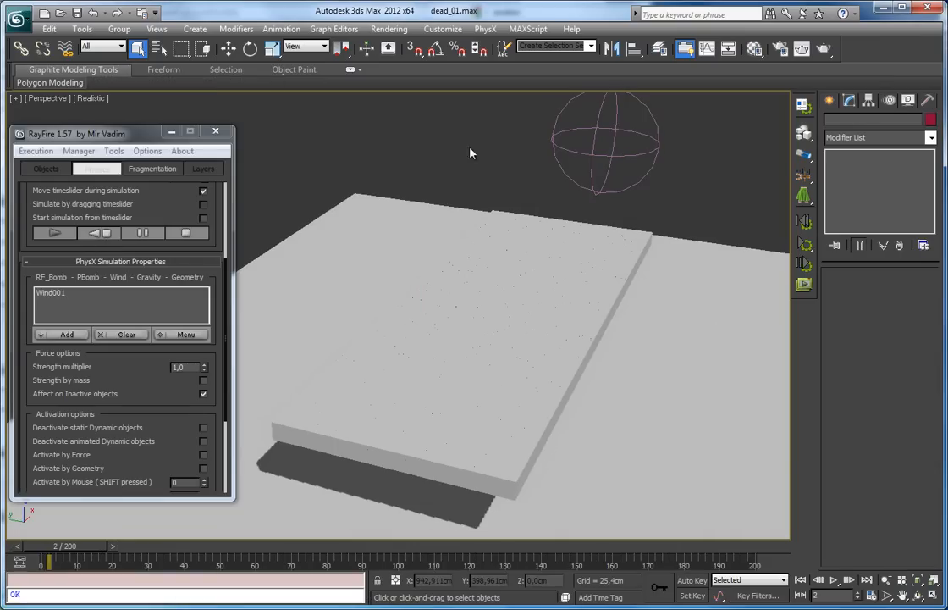
left_click(613, 131)
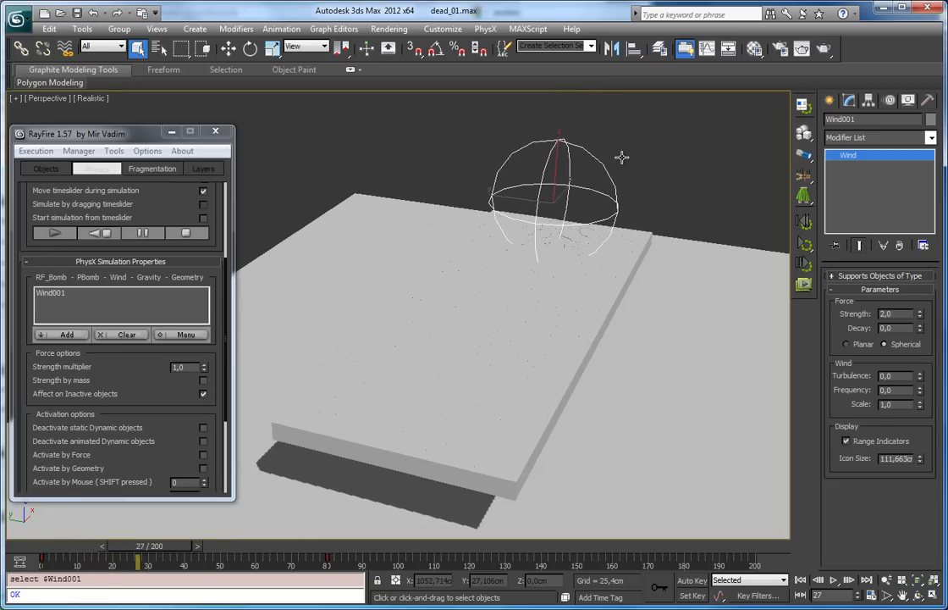
scroll(603, 250, "up", 4)
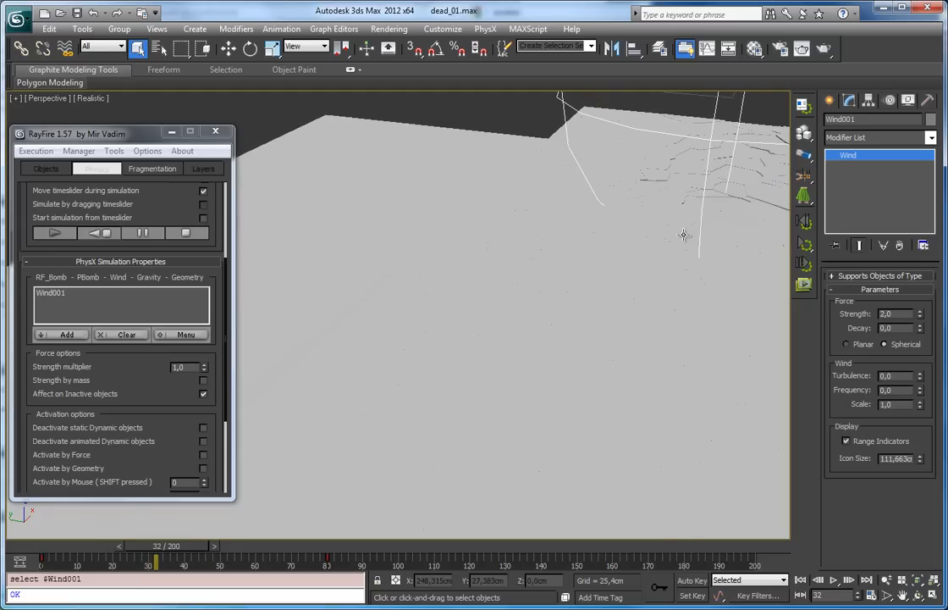
scroll(532, 248, "down", 4)
middle_click_drag(508, 328, 555, 271)
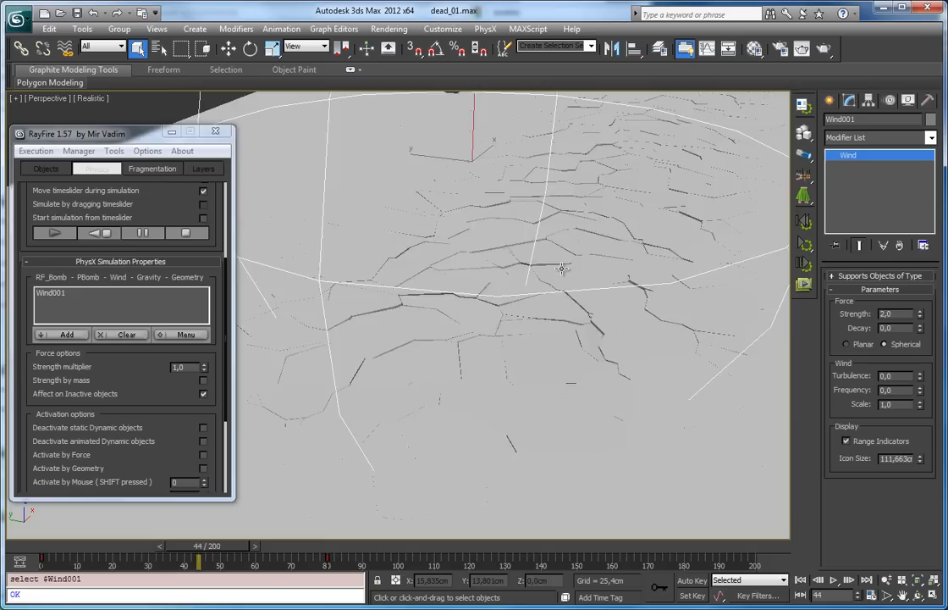
key("z")
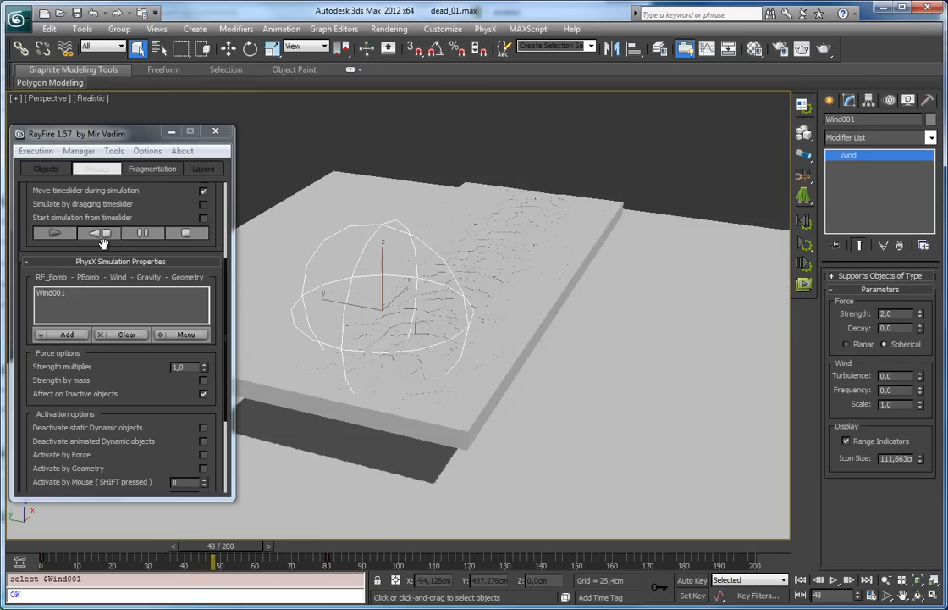
left_click(103, 236)
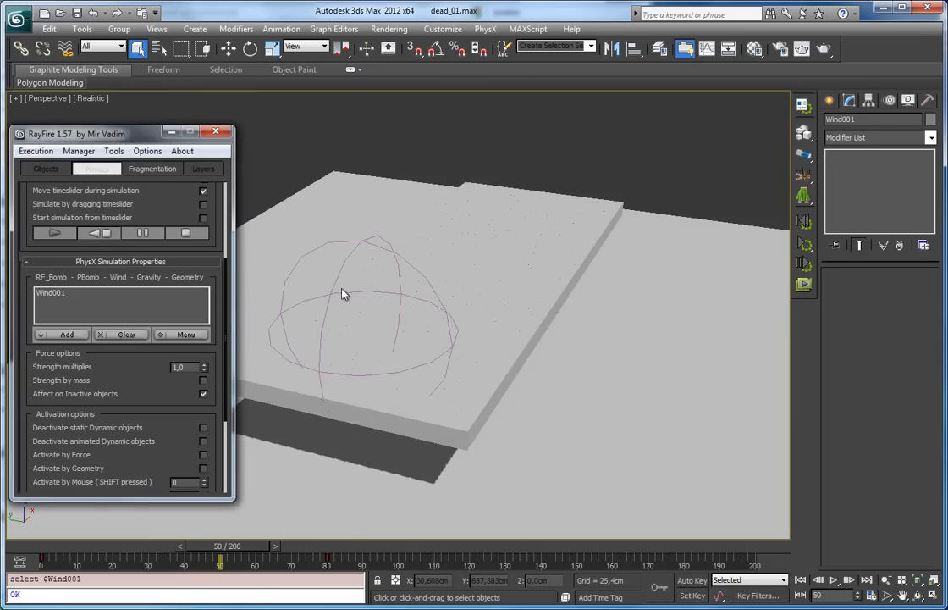
Select the Wind001 space warp, enlarge its icon to about 150.7 cm, and raise its strength to about 4.9
left_click(364, 246)
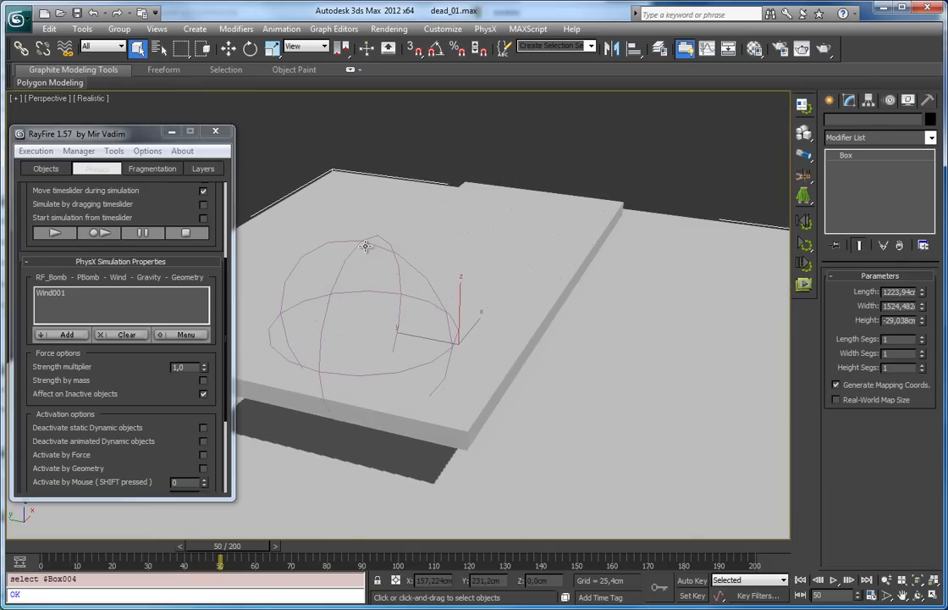
middle_click_drag(364, 245, 390, 201, "alt")
left_click(393, 185)
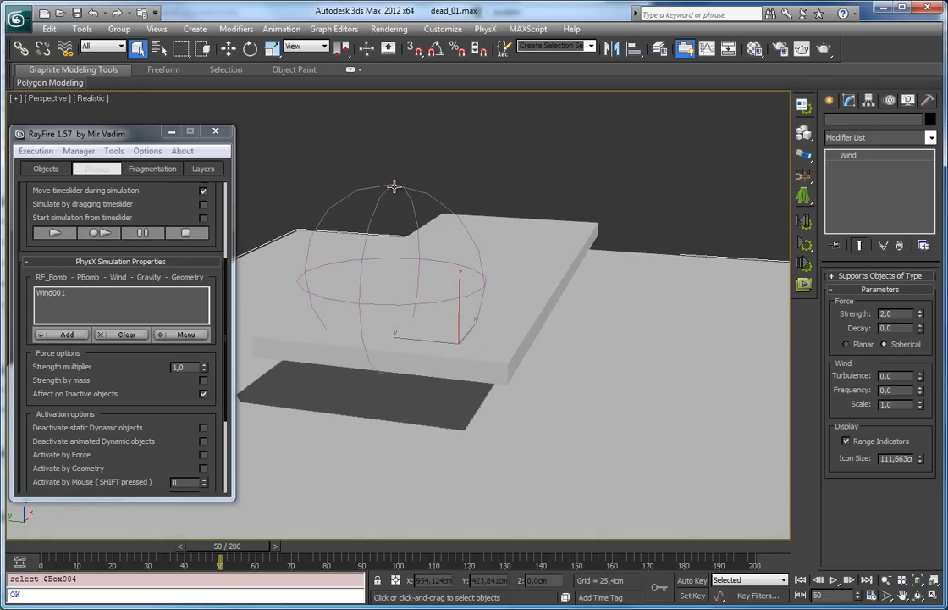
left_click_drag(923, 462, 923, 342)
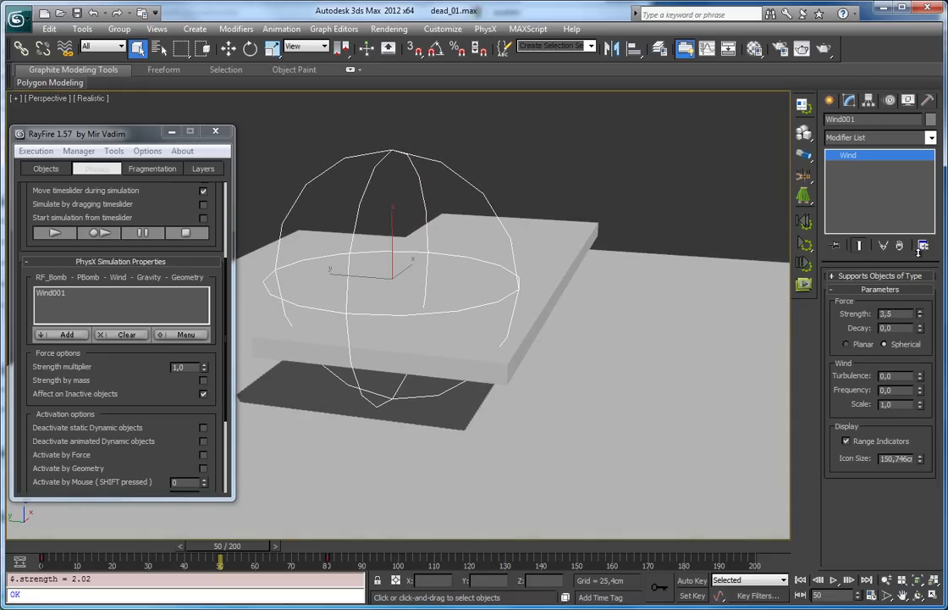
Bake the simulation with the stronger wind, inspect the cracking slab while it runs, and stop the simulation after frame 54
left_click(105, 234)
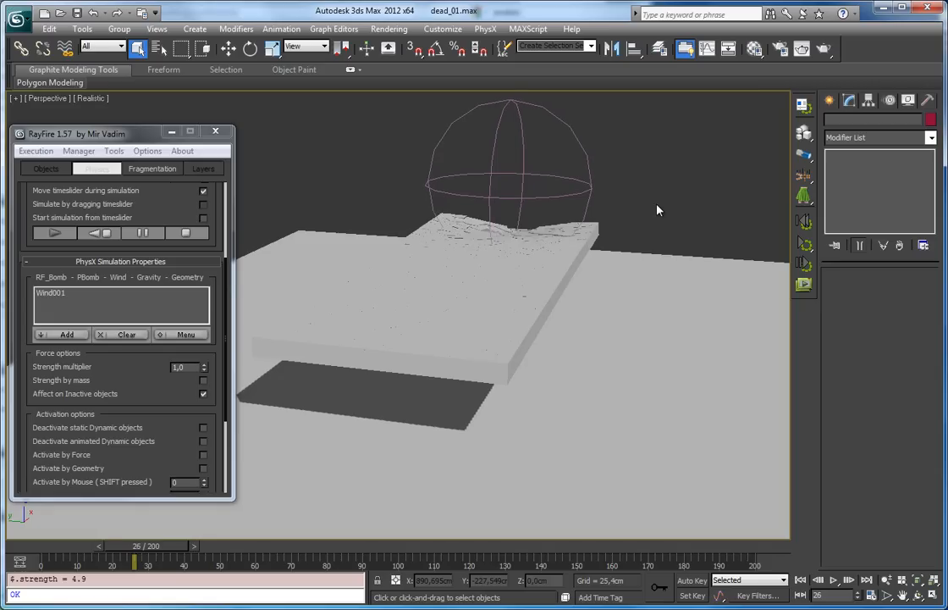
middle_click_drag(565, 260, 541, 349, "alt")
scroll(529, 339, "up", 6)
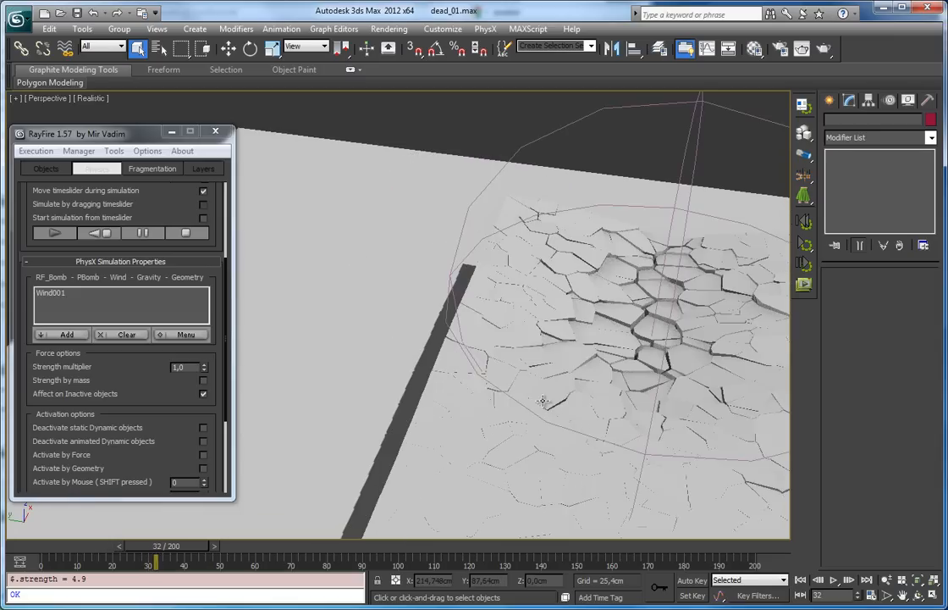
scroll(521, 335, "down", 8)
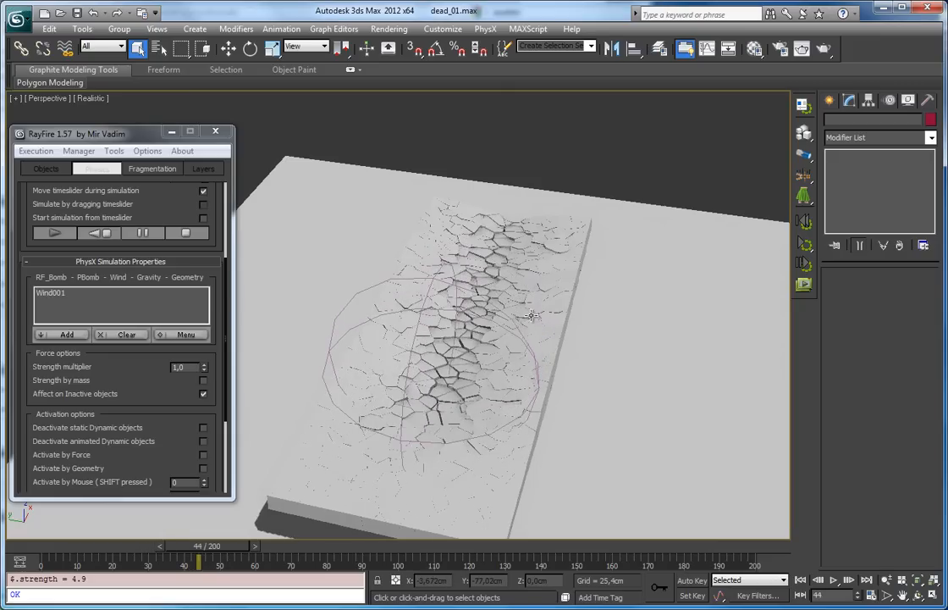
middle_click_drag(532, 315, 534, 308)
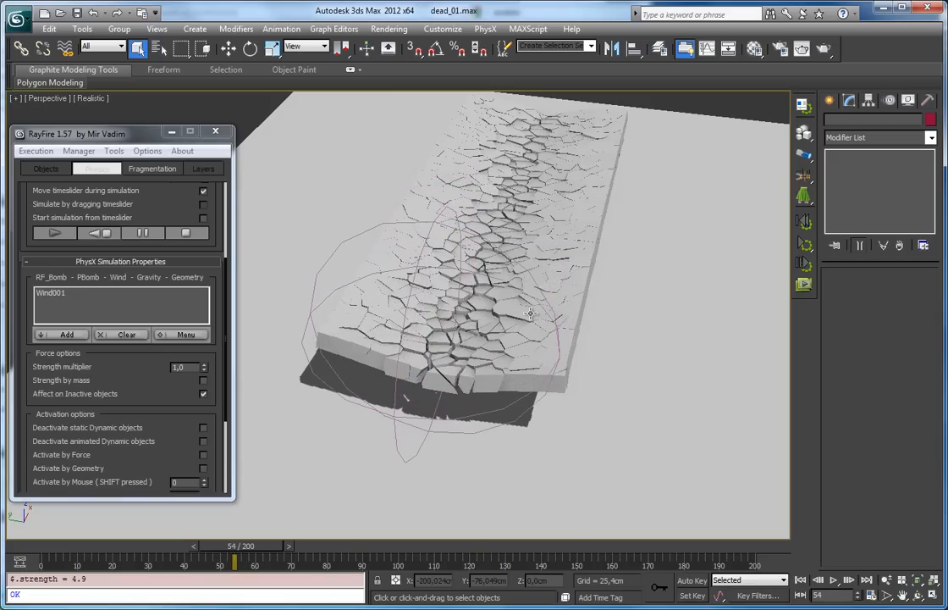
left_click(185, 233)
Play and scrub through the baked animation to examine how the slab fragments move under the wind
left_click_drag(268, 556, 98, 552)
middle_click_drag(411, 343, 351, 372)
key("slash")
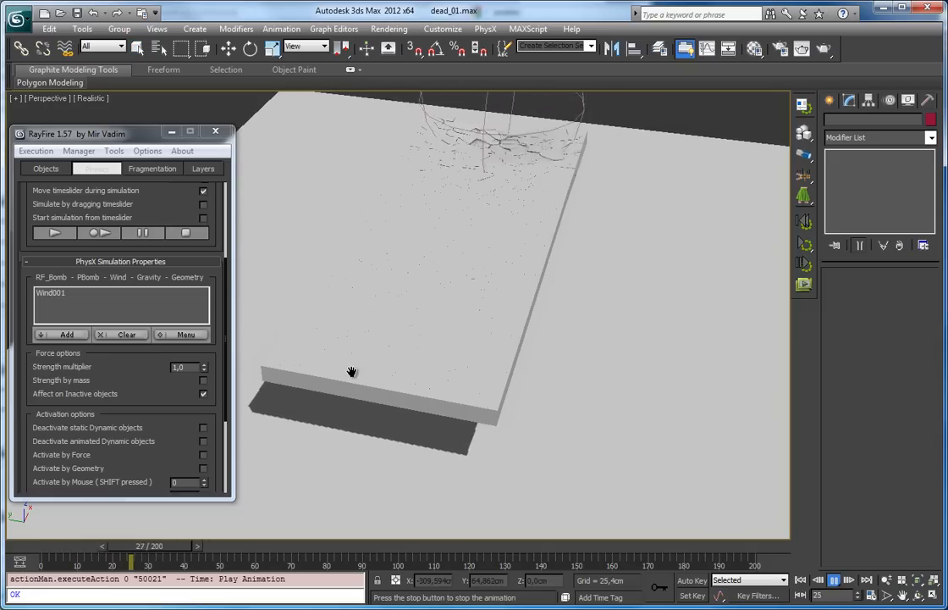
key("slash")
left_click_drag(269, 550, 106, 556)
left_click_drag(178, 542, 87, 544)
Select the slab fragments together with the ground box, return to frame 0, and delete all their baked keys
middle_click_drag(534, 256, 406, 244)
middle_click_drag(407, 244, 830, 379)
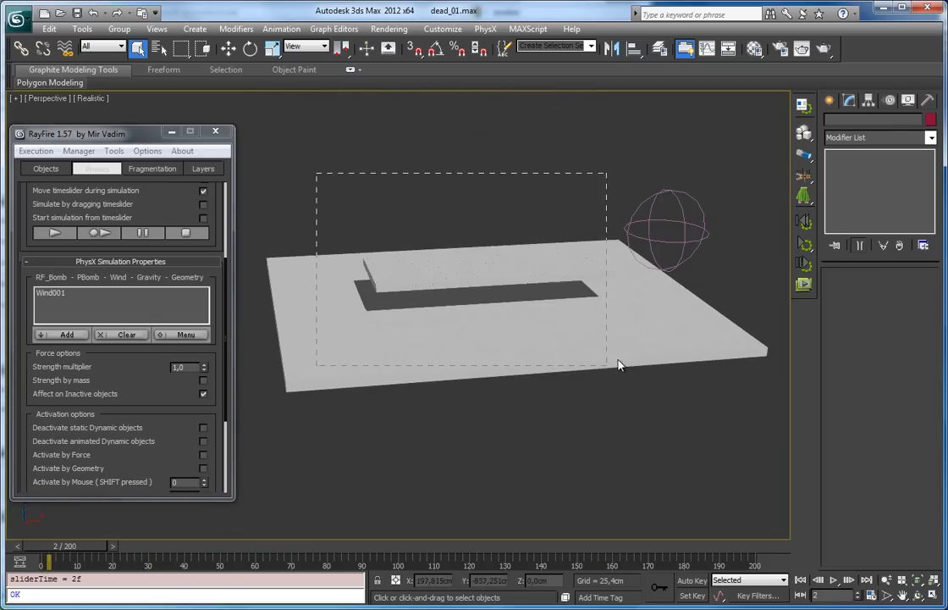
left_click_drag(620, 364, 613, 355)
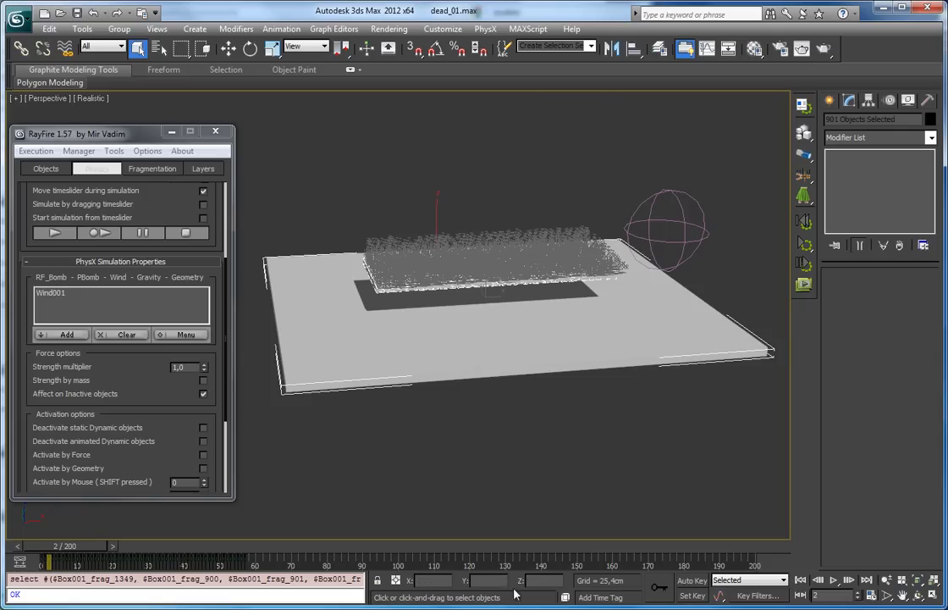
key("Home")
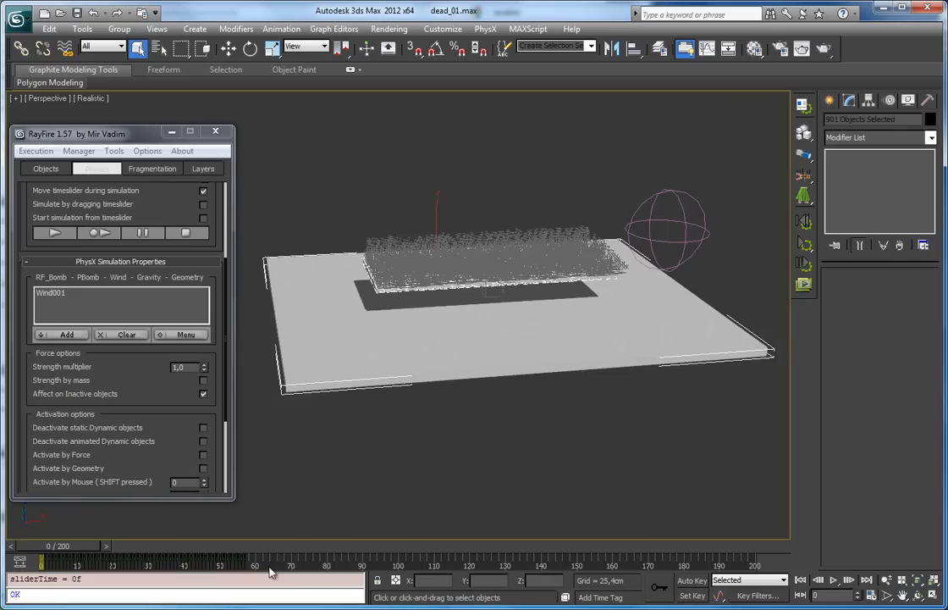
left_click_drag(267, 568, 39, 561)
key("Delete")
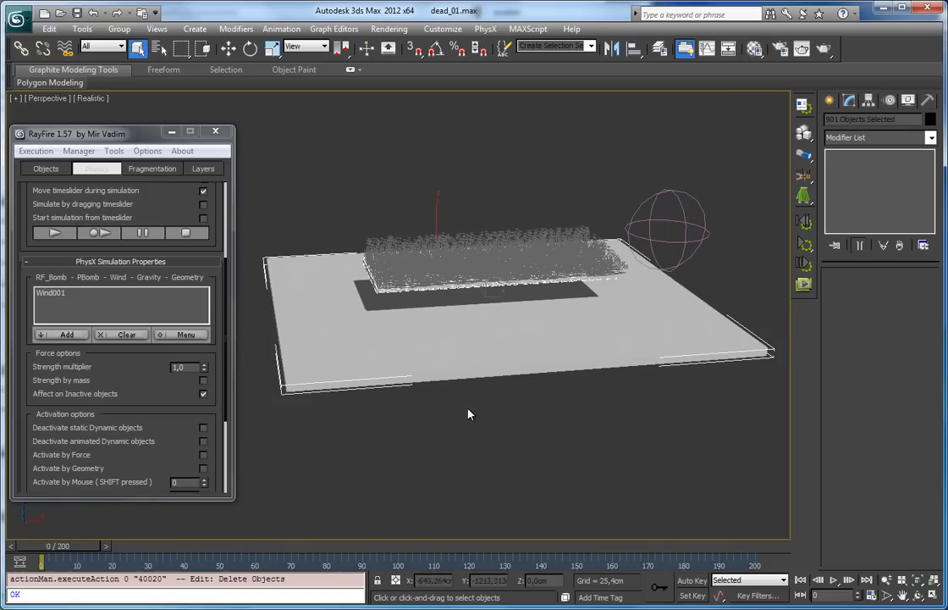
Select the Wind001 space warp and change its strength to a negative value
left_click(706, 235)
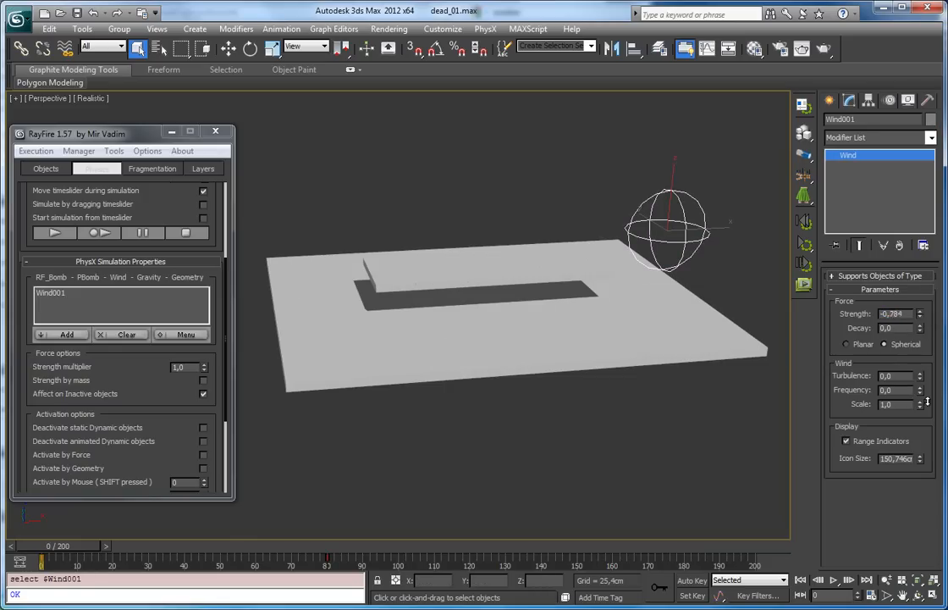
middle_click_drag(580, 325, 508, 240, "alt")
scroll(559, 325, "up", 3)
Start baking the simulation with the negative wind strength and hide the ground box Box004
left_click(109, 233)
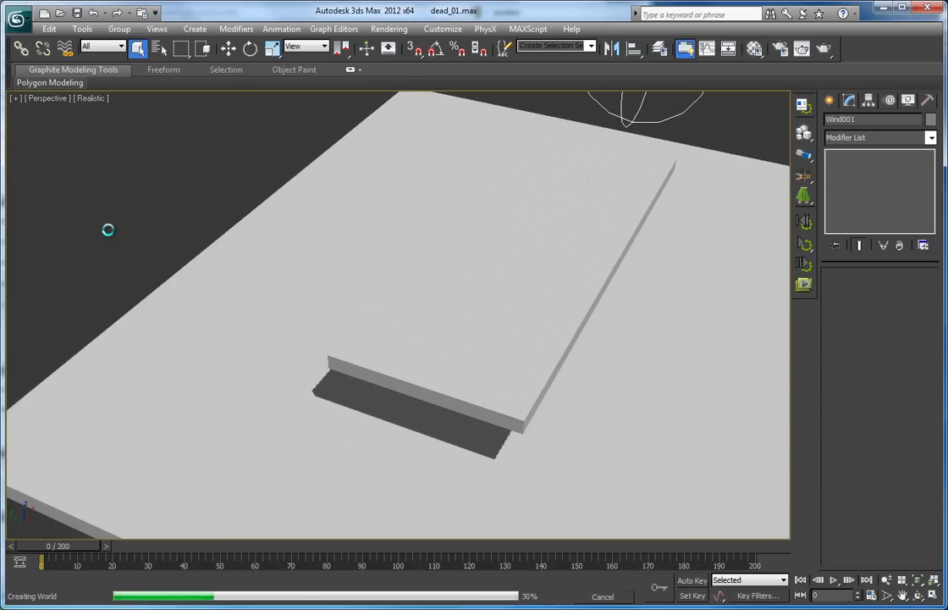
left_click(272, 226)
right_click(271, 206)
left_click(305, 185)
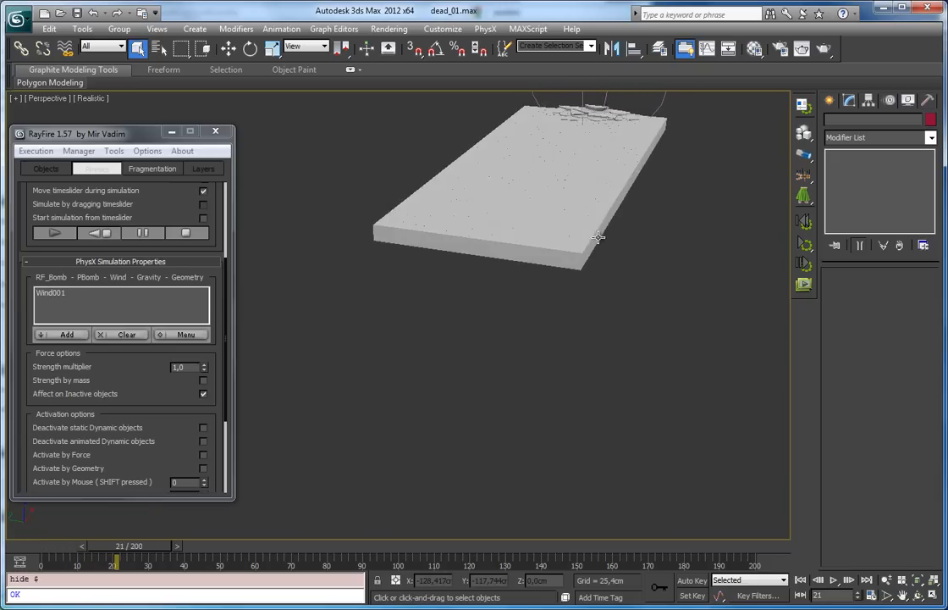
Inspect the slab fragments pulled up by the wind while the bake runs, and stop the simulation after frame 58
middle_click_drag(581, 285, 579, 287)
scroll(580, 286, "up", 5)
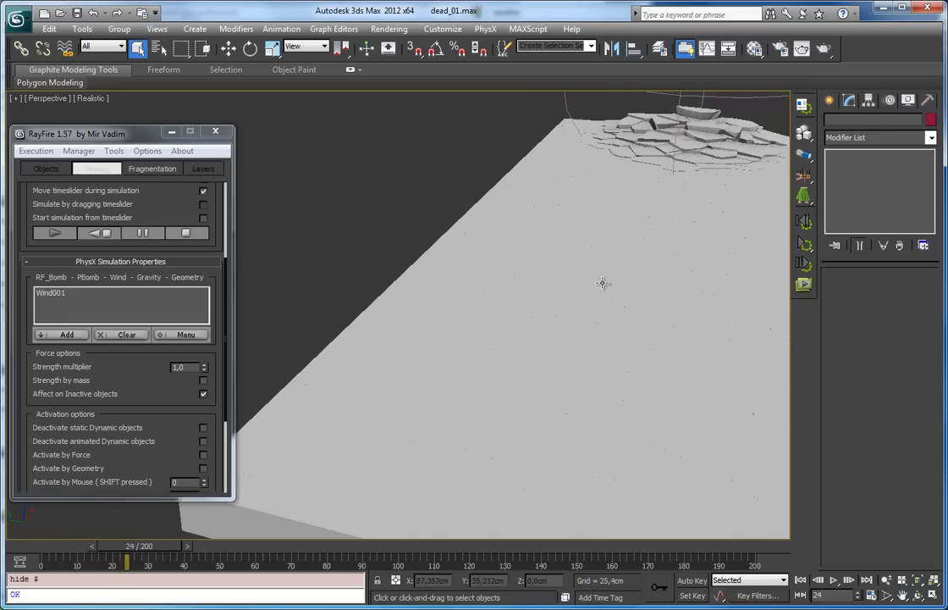
middle_click_drag(616, 254, 589, 297)
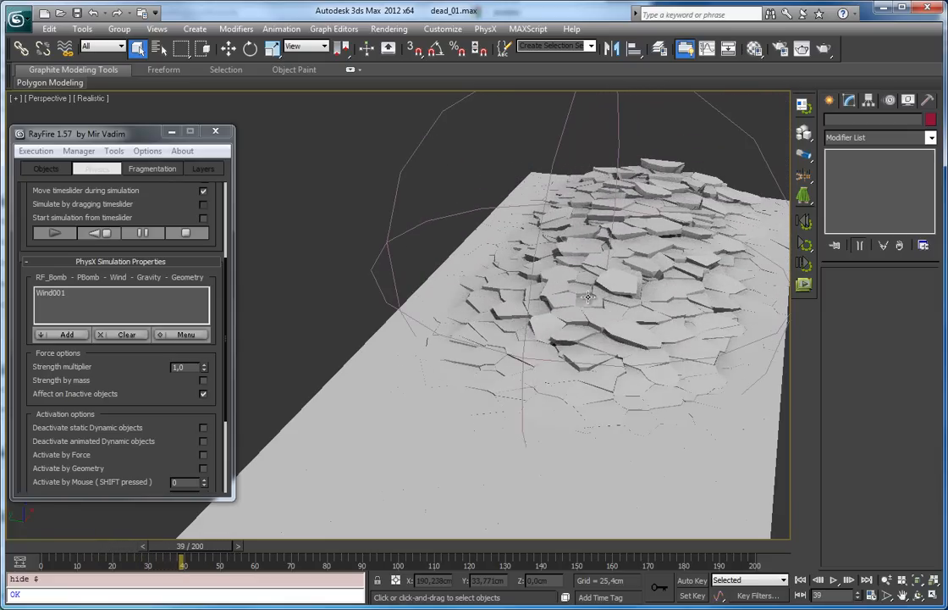
key("z")
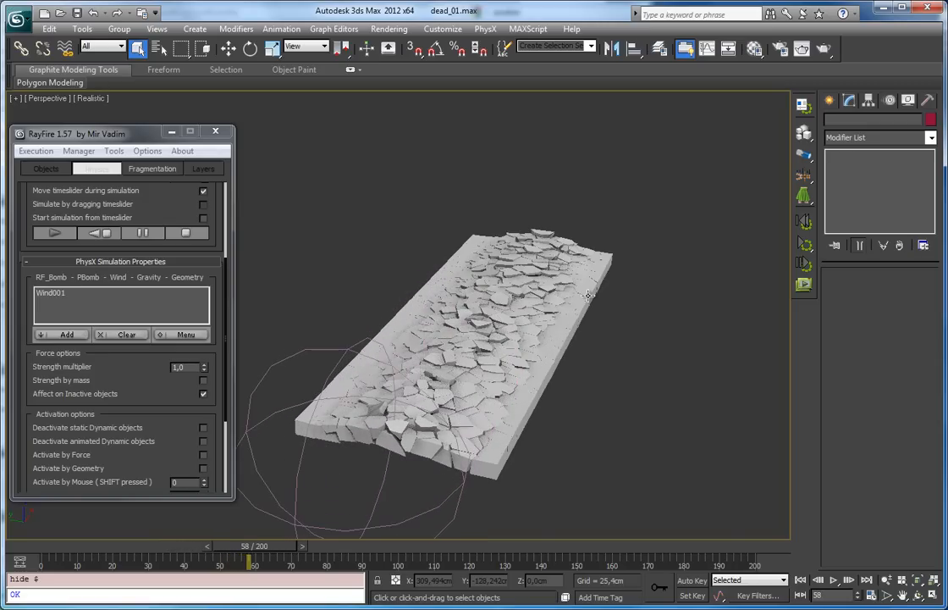
left_click(178, 234)
Scrub the baked animation to frame 65 and examine the displaced fragments up close, focusing on a single selected piece
left_click_drag(40, 551, 273, 564)
middle_click_drag(535, 464, 620, 355, "alt")
scroll(616, 355, "up", 4)
middle_click_drag(485, 343, 796, 533)
left_click(425, 240)
key("z")
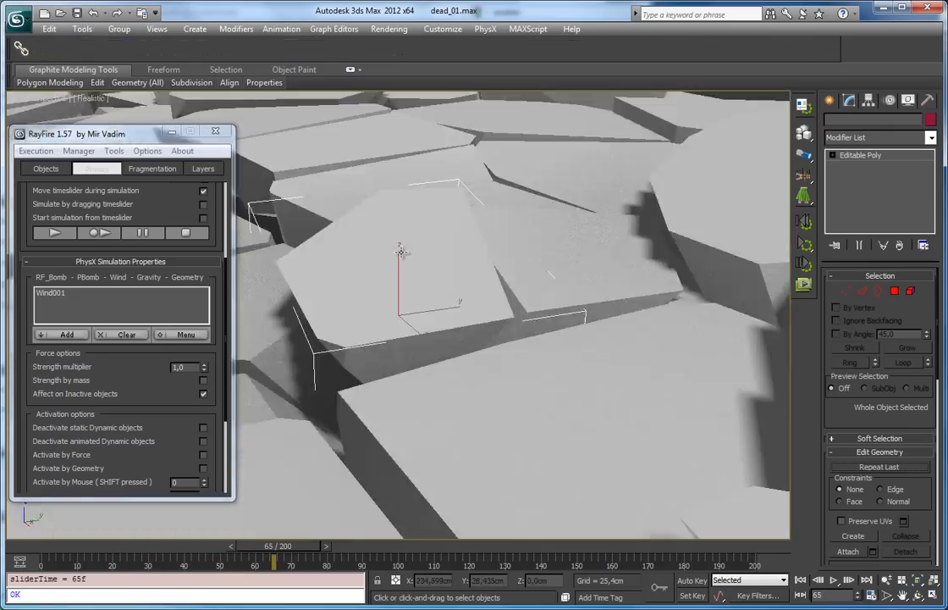
scroll(401, 252, "down", 8)
middle_click_drag(401, 252, 363, 374, "alt")
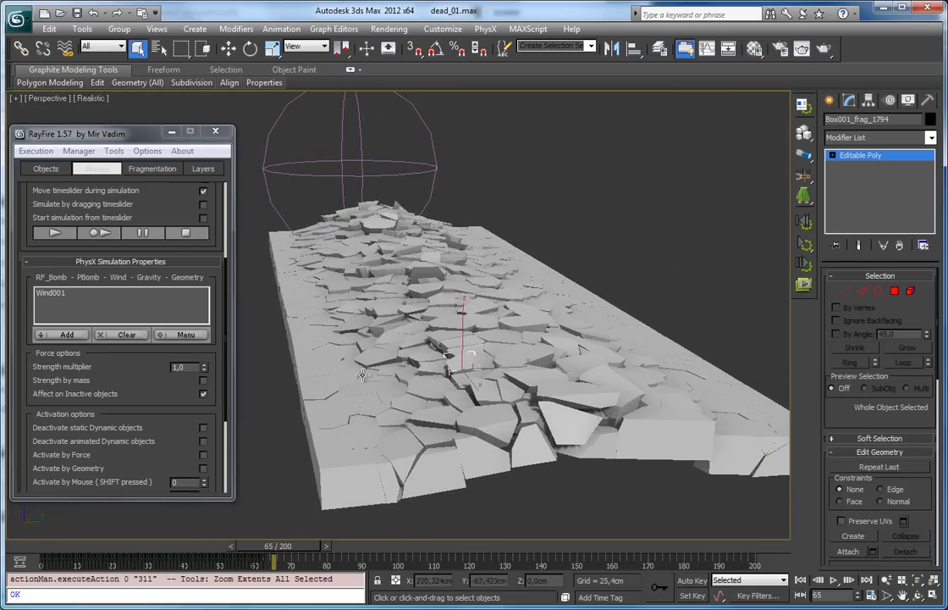
Switch the dead_01.max viewport to wireframe and add the ground box Box004 to the Static & Kinematic Objects list
left_click_drag(246, 551, 116, 551)
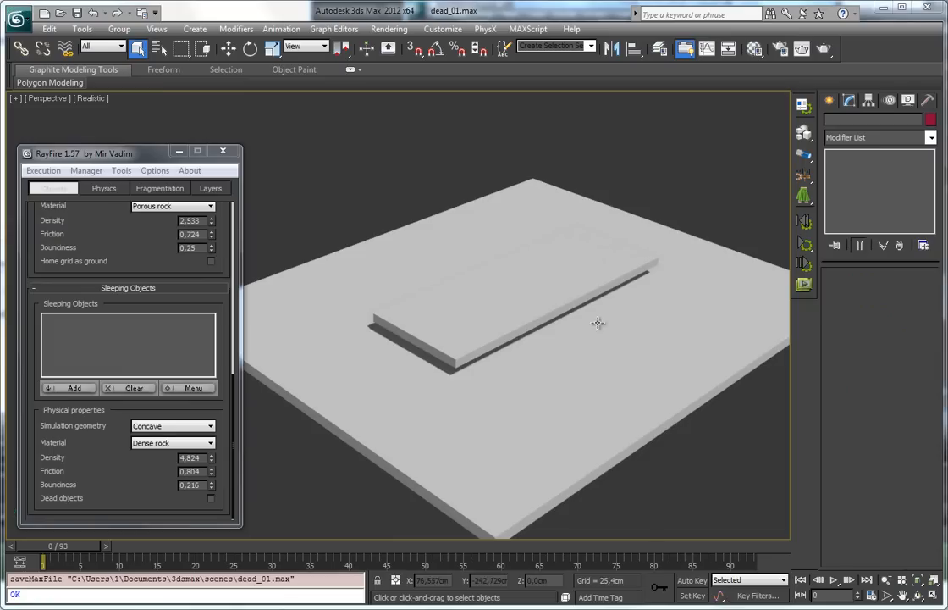
middle_click_drag(598, 322, 550, 395, "alt")
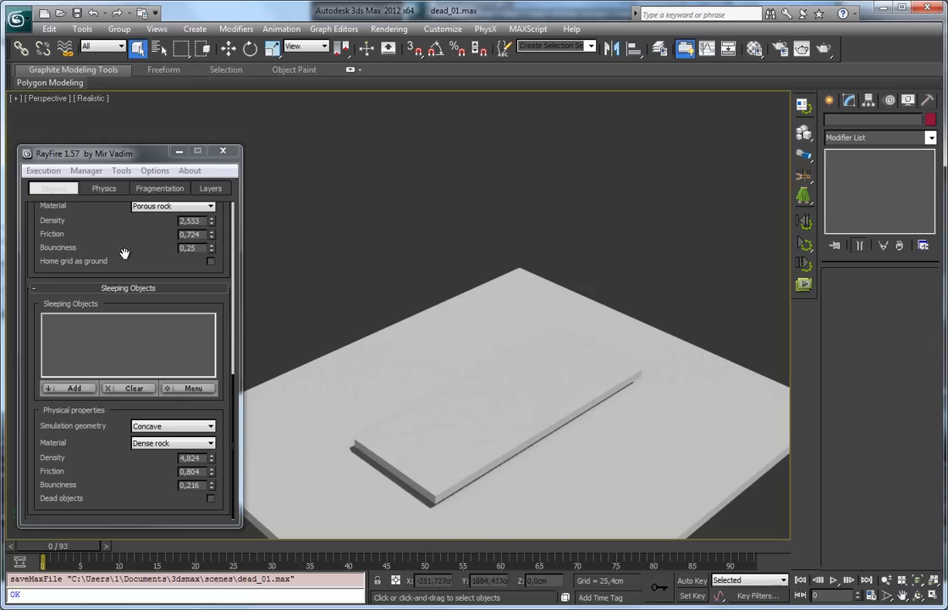
middle_click_drag(449, 350, 522, 240, "alt")
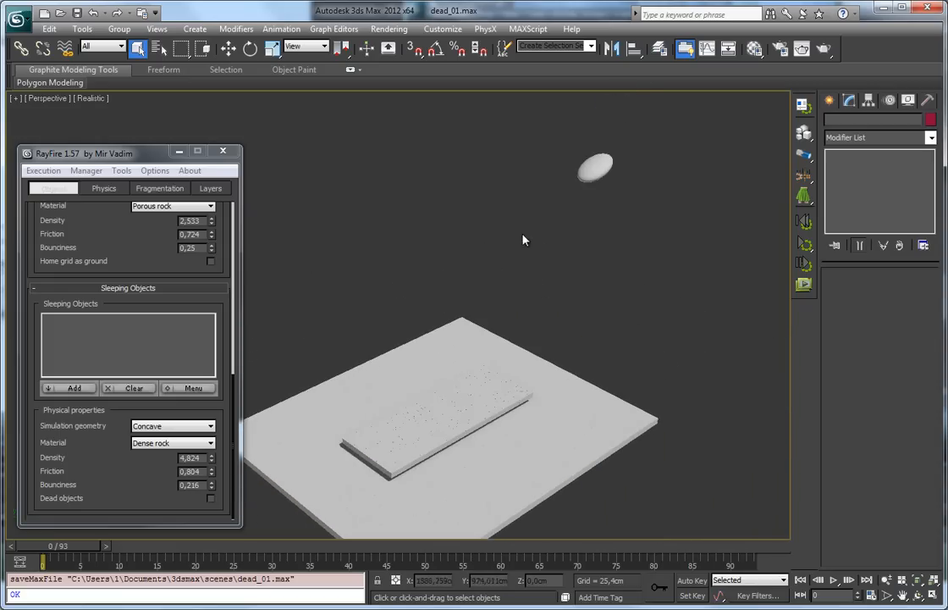
left_click(587, 164)
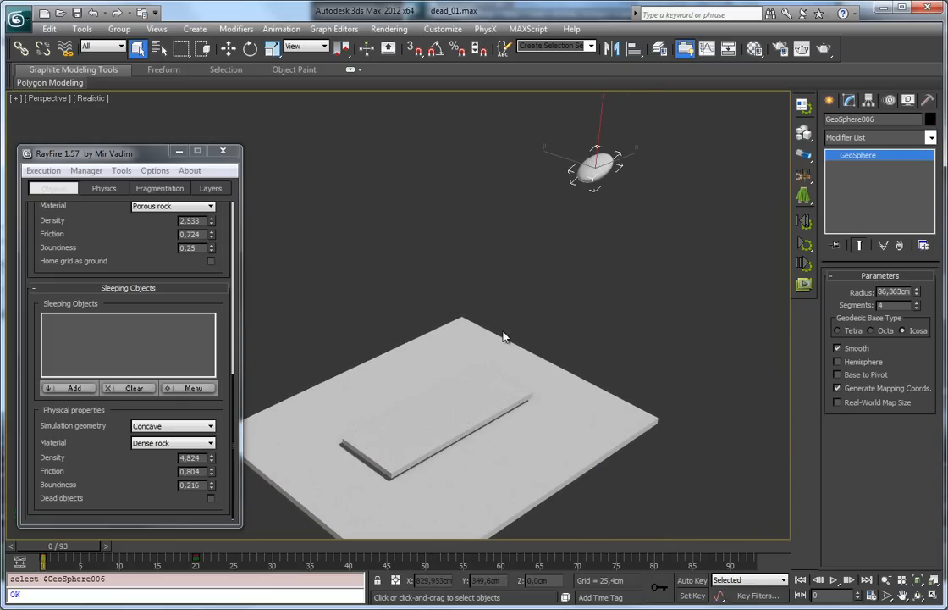
left_click(461, 333)
key("F3")
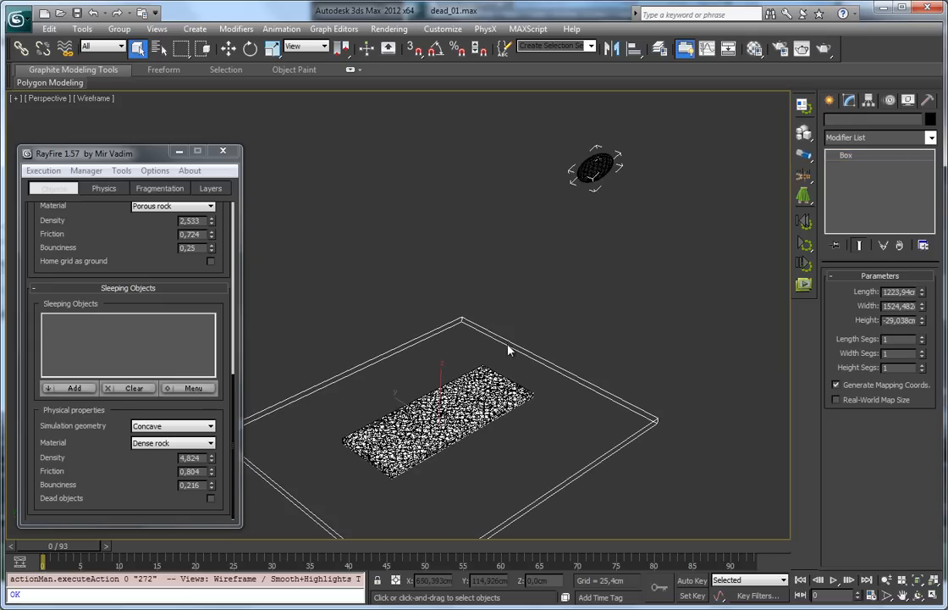
left_click(508, 347)
scroll(93, 290, "up", 3)
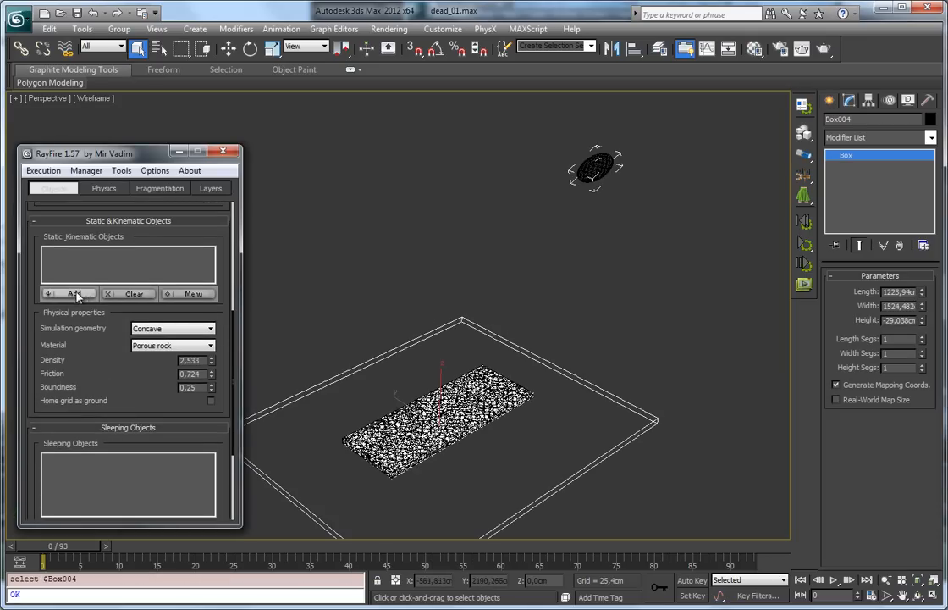
left_click(64, 294)
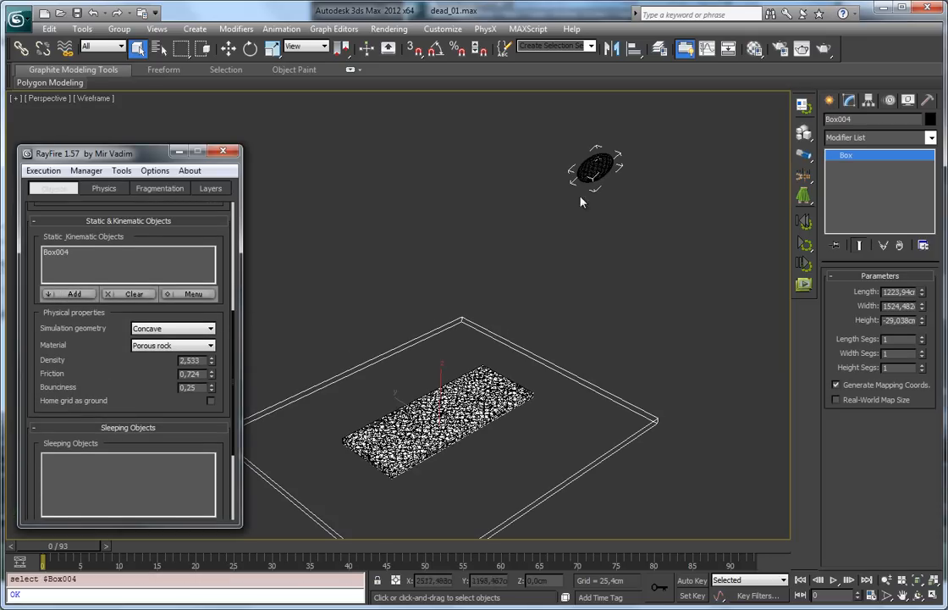
Scrub the animated sphere GeoSphere006 to frame 13 and add it to the Dynamic / Impact Objects list
left_click(576, 168)
left_click_drag(71, 554, 123, 557)
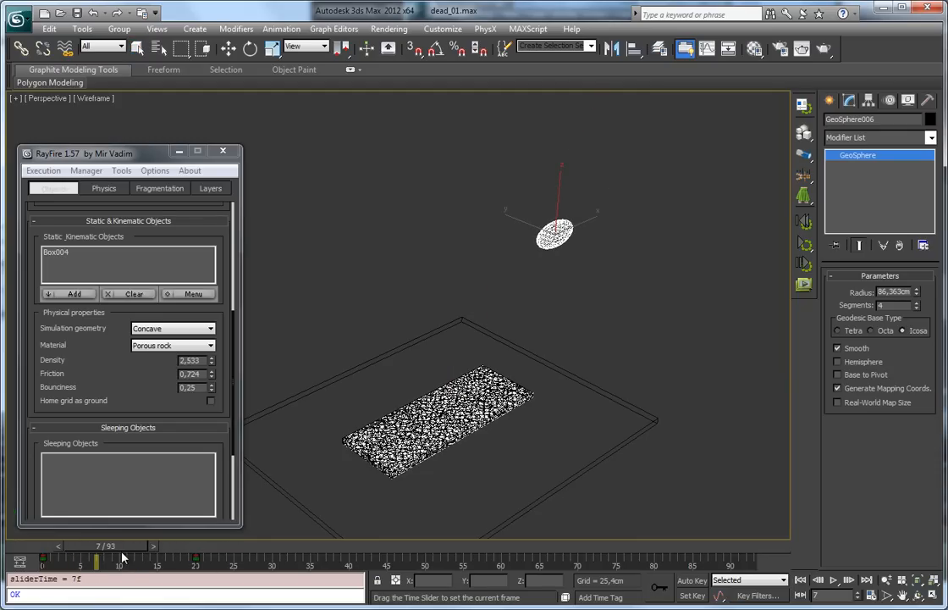
left_click_drag(275, 311, 620, 520)
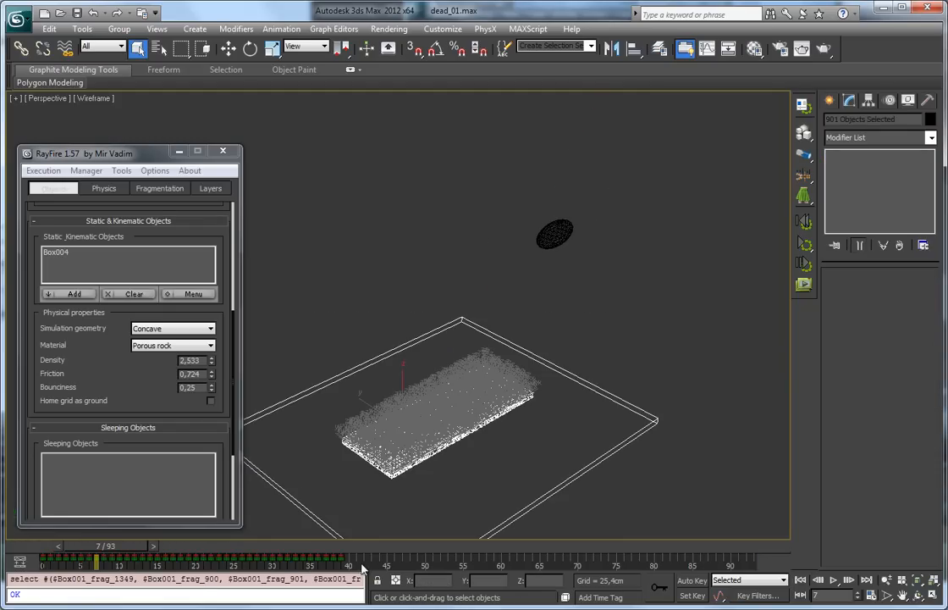
left_click_drag(498, 190, 601, 269)
left_click_drag(116, 556, 142, 557)
middle_click_drag(544, 361, 489, 369, "alt")
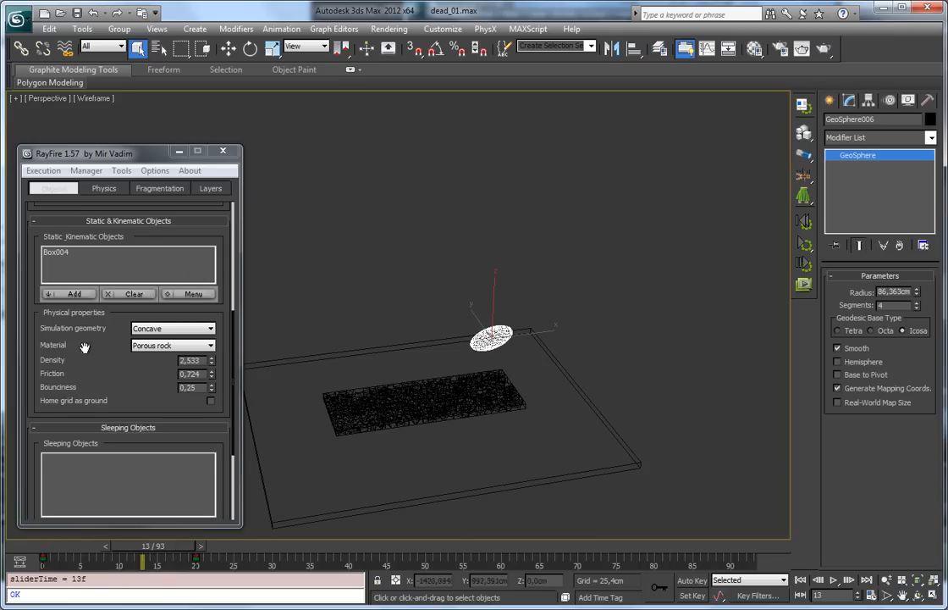
scroll(85, 347, "up", 5)
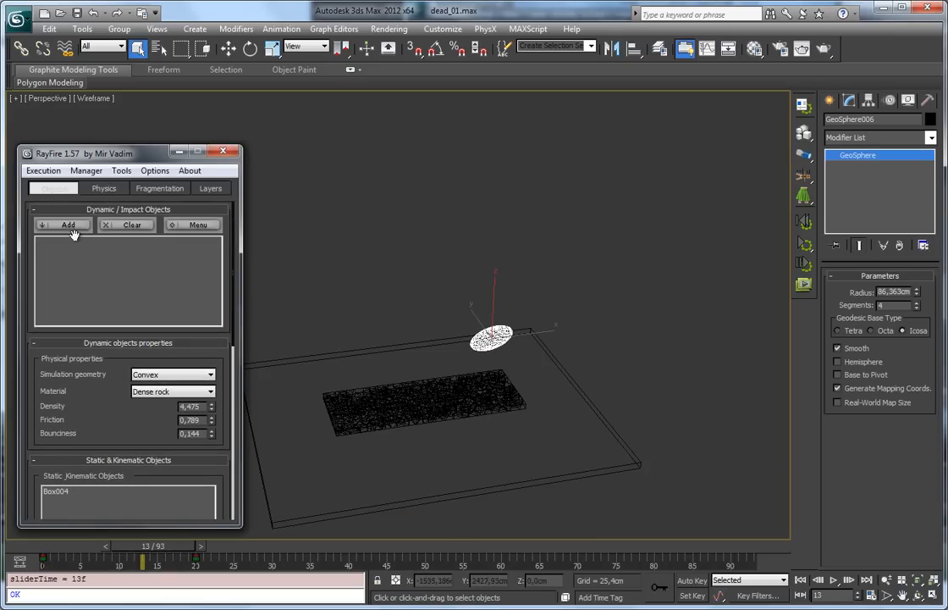
left_click(68, 224)
Select all the slab fragments without the sphere, add them to the Sleeping Objects list, and clear the selection
mouse_move(322, 388)
middle_mouse_down("alt")
mouse_move(334, 386)
mouse_move(318, 373)
middle_mouse_up("alt")
left_click_drag(320, 358, 546, 425)
scroll(89, 395, "down", 6)
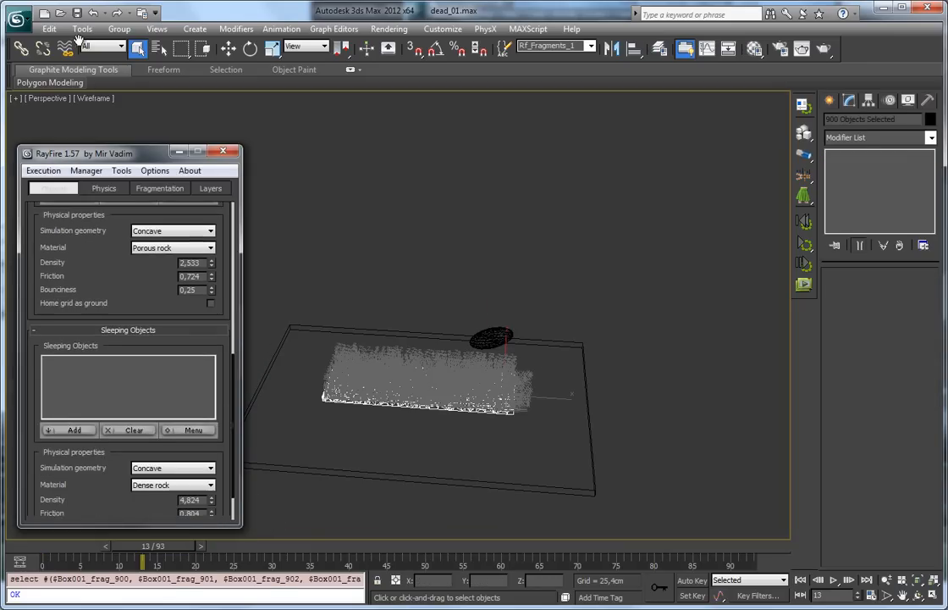
left_click(71, 424)
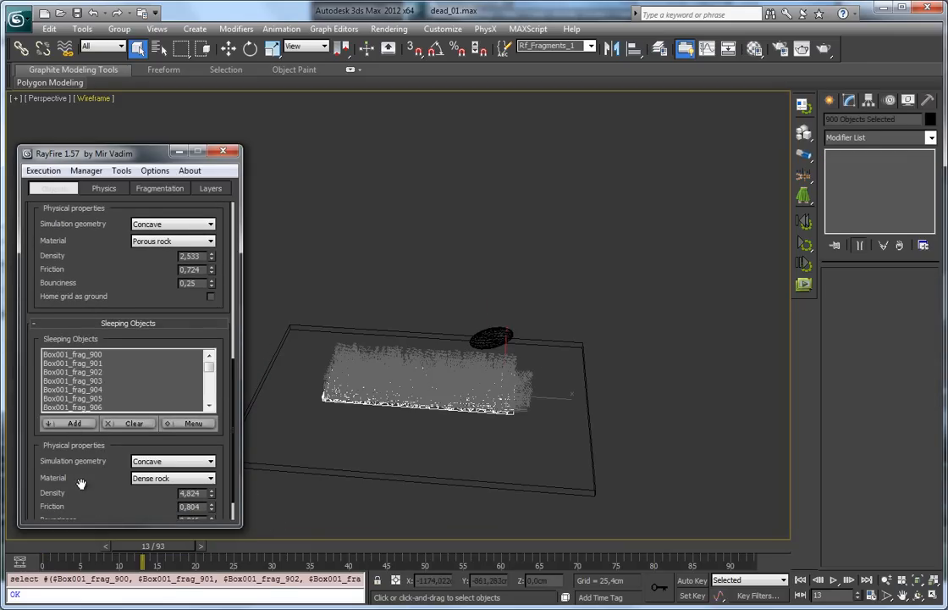
scroll(61, 361, "down", 1)
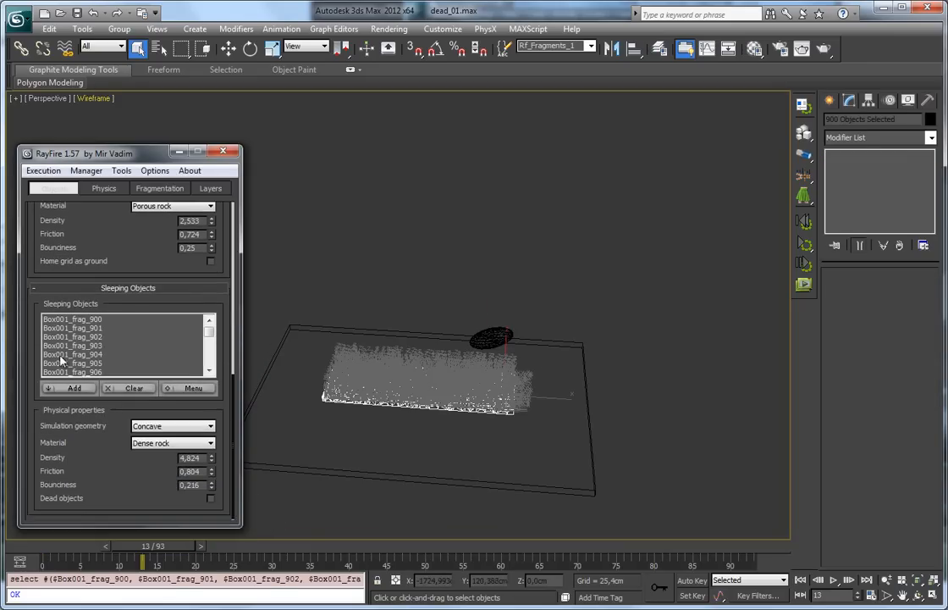
left_click(398, 229)
scroll(296, 275, "up", 3)
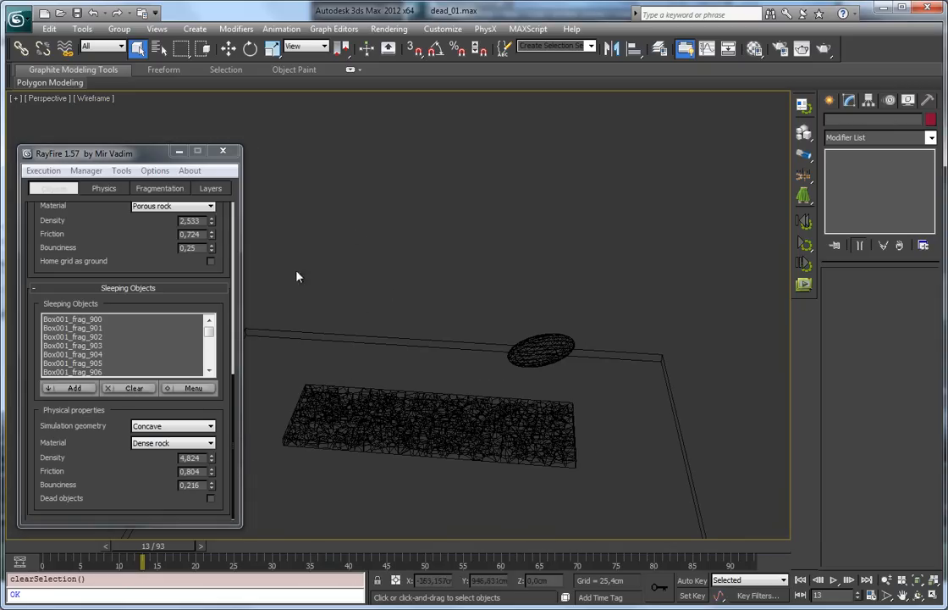
Check the sphere's motion along the timeline and set the simulation's start frame to 10
left_click(105, 191)
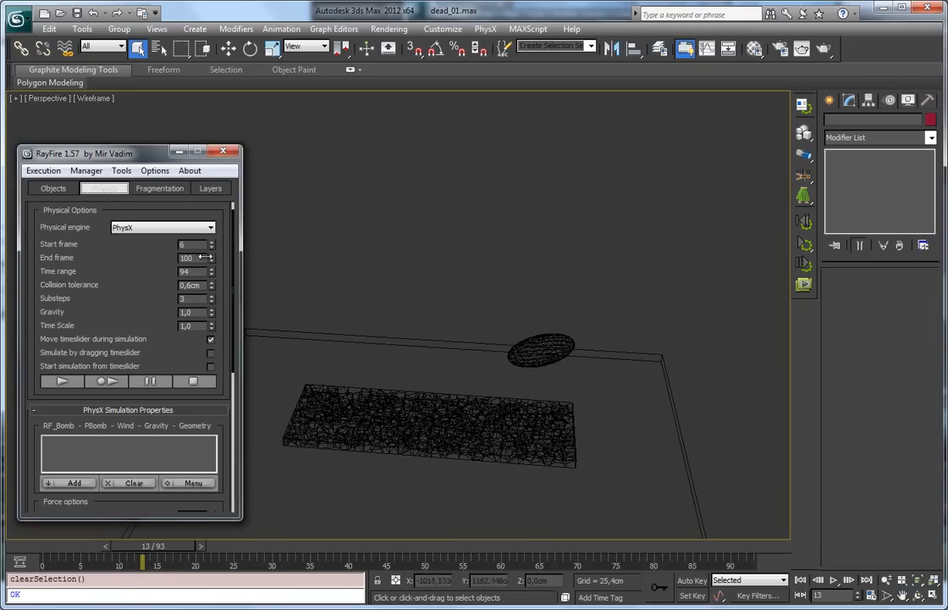
scroll(255, 256, "up", 2)
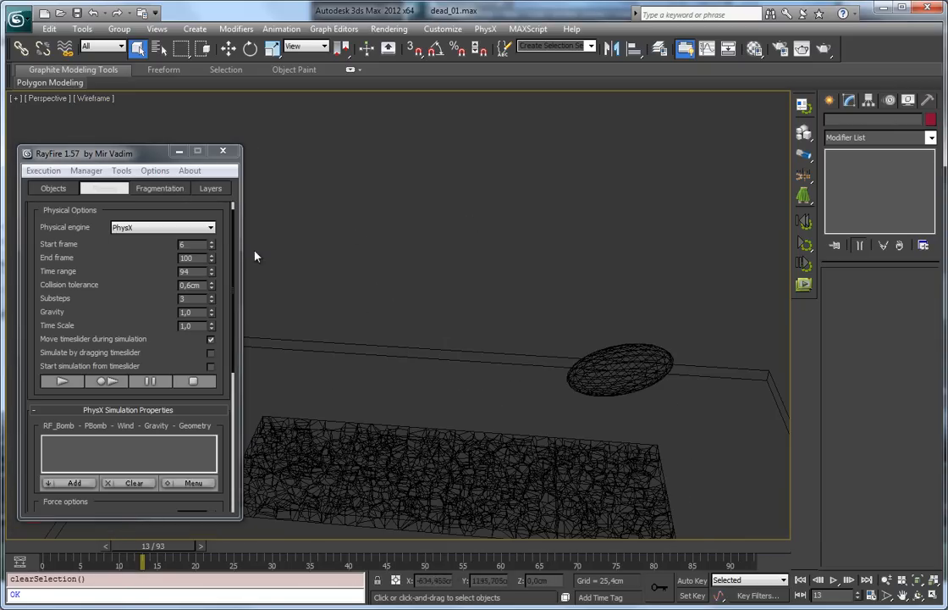
double_click(192, 245)
left_click_drag(152, 548, 58, 545)
middle_click_drag(675, 246, 542, 269)
scroll(540, 269, "down", 2)
left_click_drag(88, 551, 161, 551)
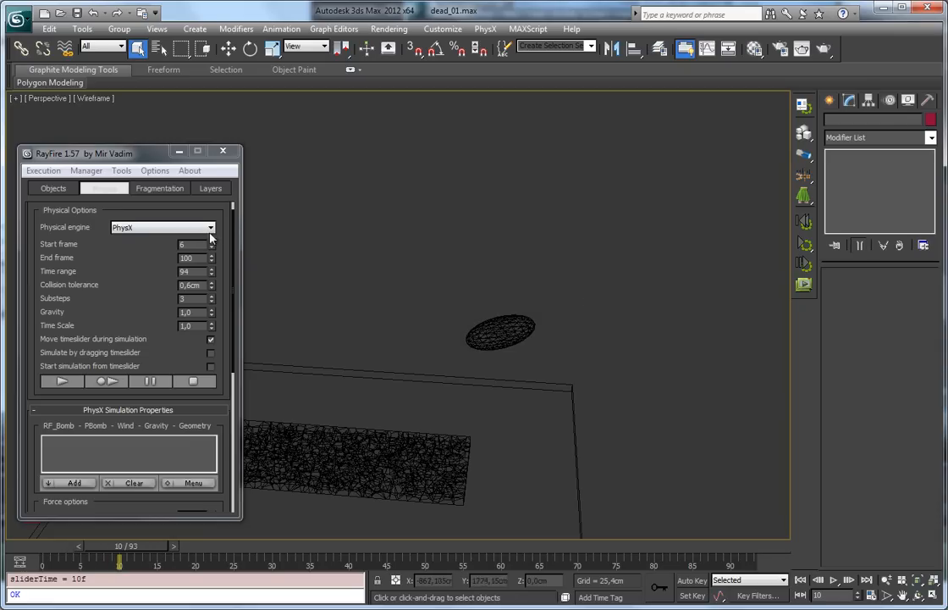
left_click_drag(199, 244, 122, 247)
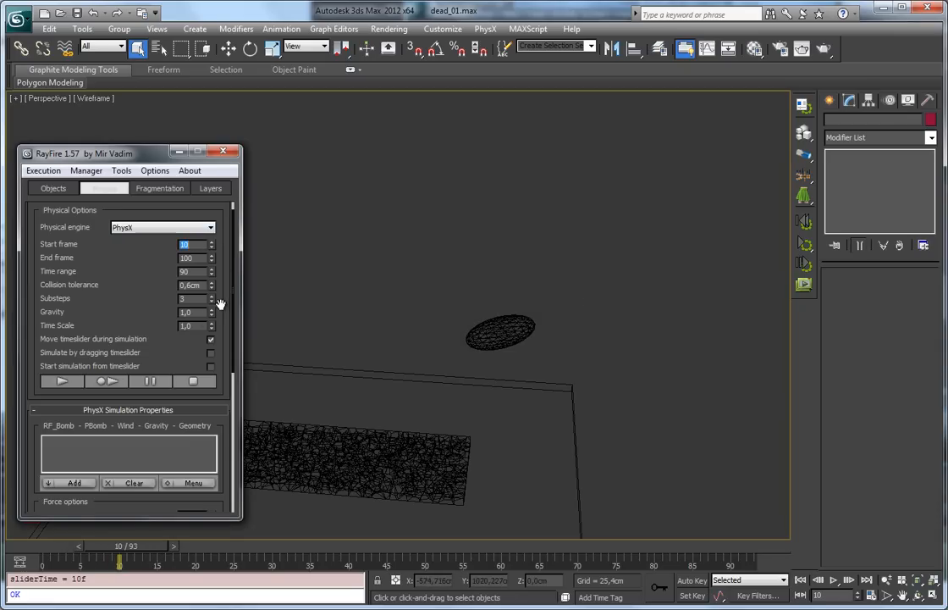
Set Substeps to 4, return the viewport to Realistic shading, and start baking the simulation with Dead objects disabled
middle_click_drag(316, 280, 472, 265, "alt")
left_click(53, 188)
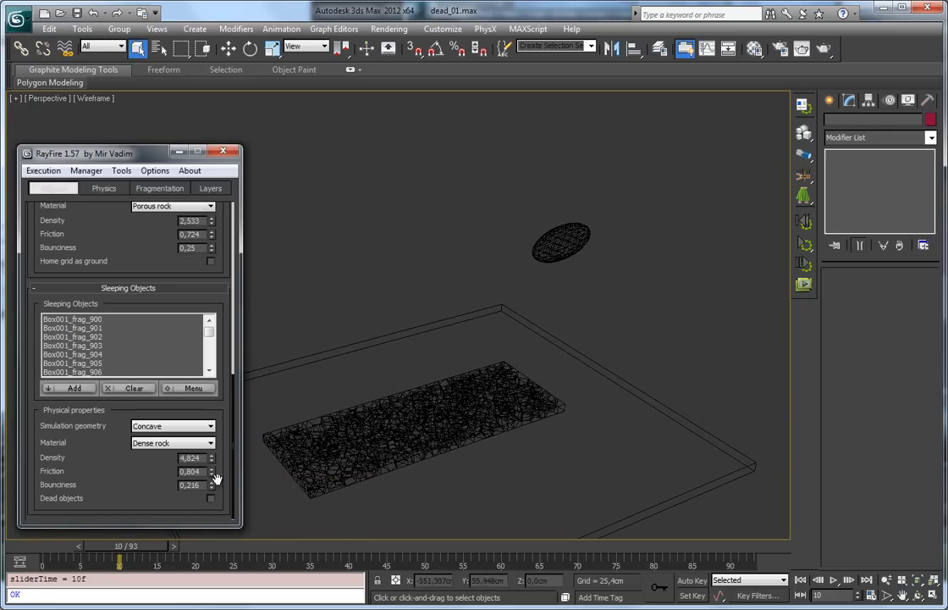
key("F3")
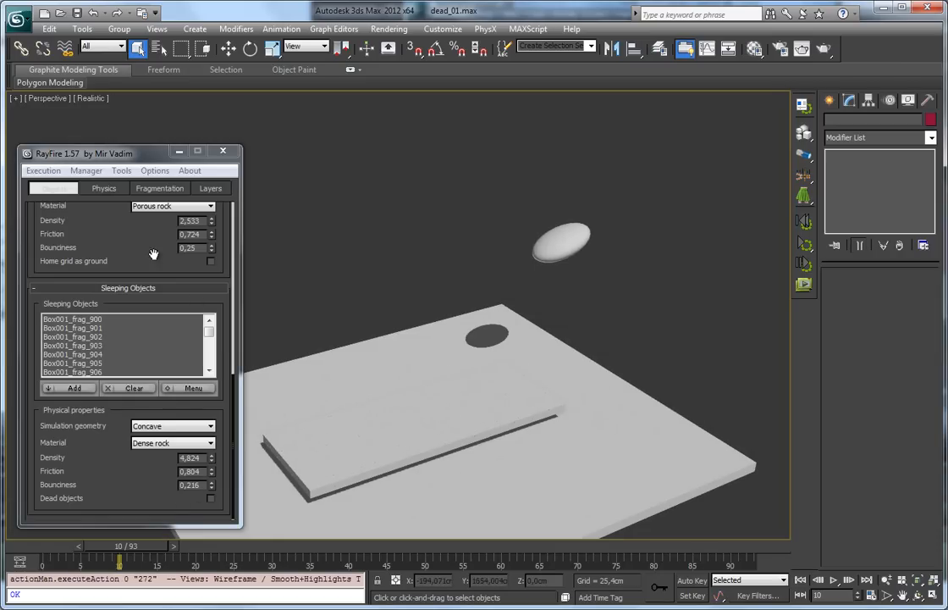
left_click(103, 188)
left_click(108, 384)
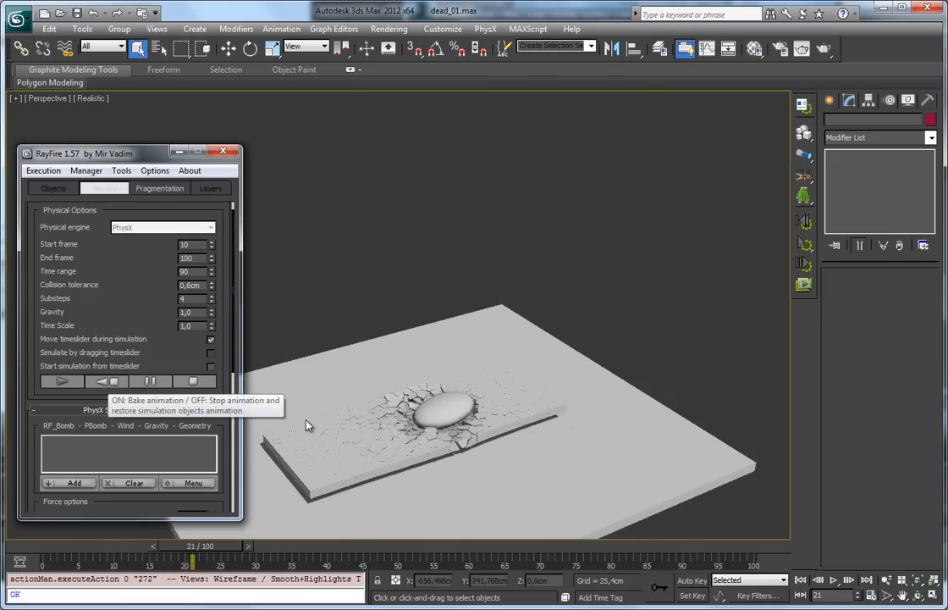
Watch the sphere break the slab during the bake and cancel the simulation at frame 46, restoring the objects
middle_click_drag(426, 449, 443, 404)
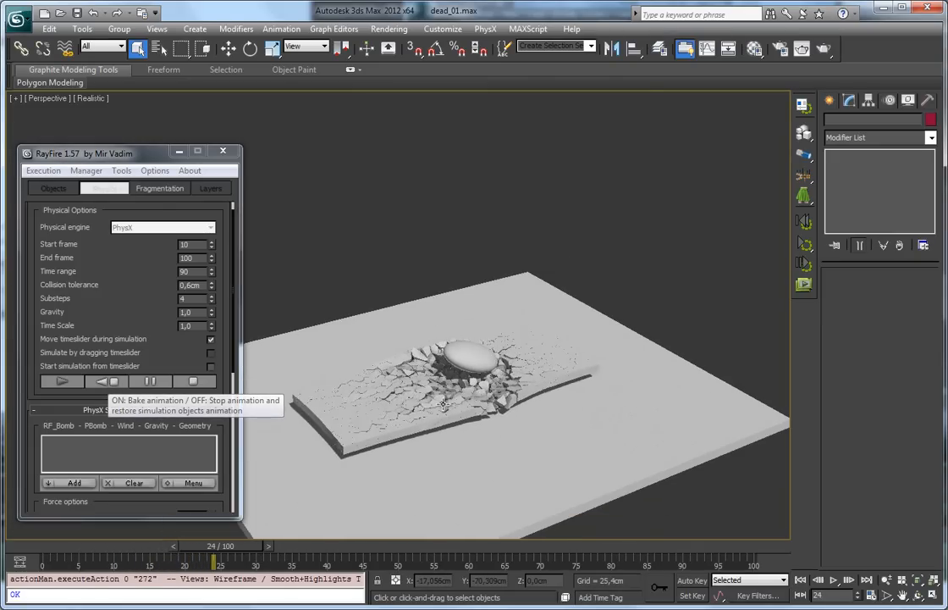
scroll(447, 405, "up", 2)
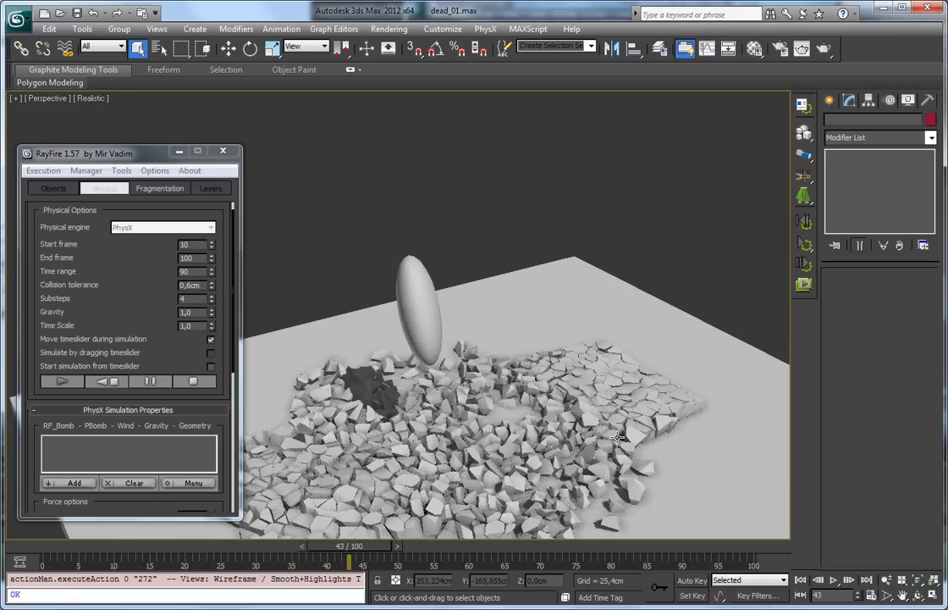
left_click(106, 382)
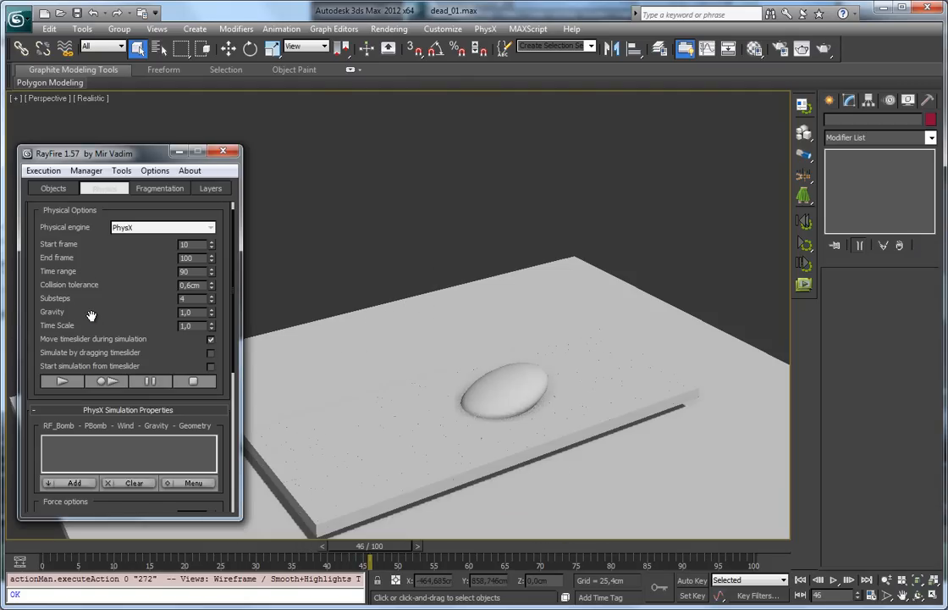
Enable Dead objects for the sleeping fragments, bake the simulation again, and stop it at frame 39
left_click(51, 188)
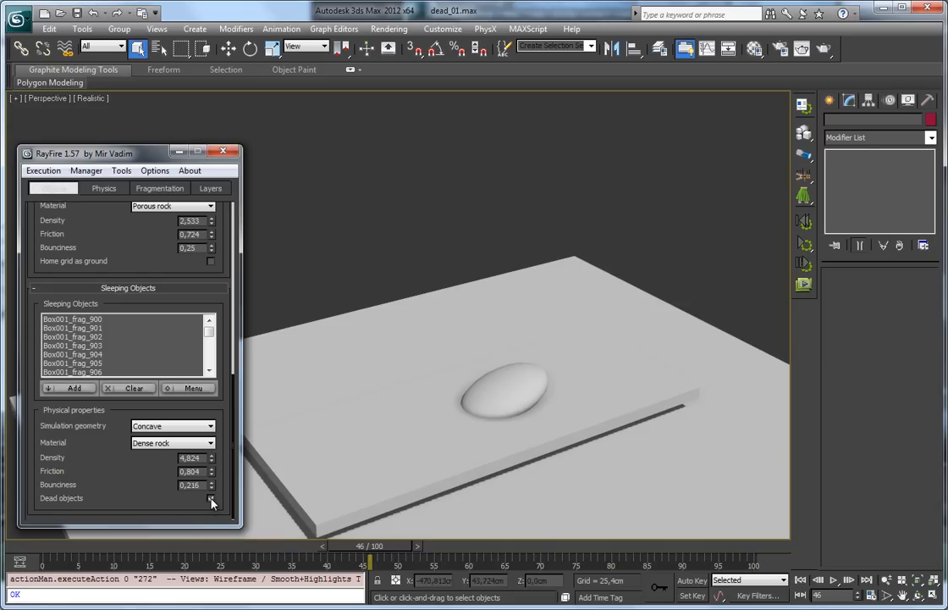
left_click(105, 190)
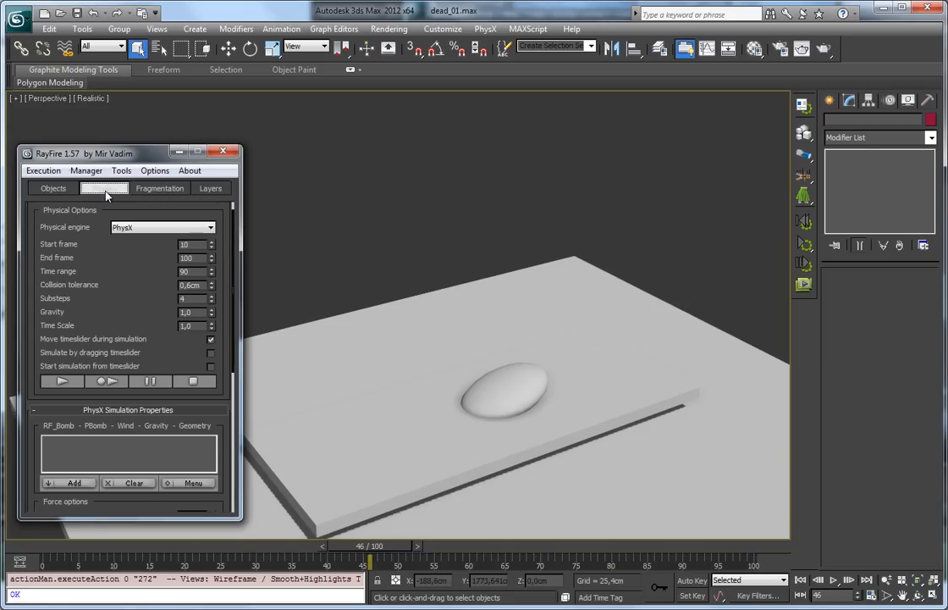
left_click(107, 381)
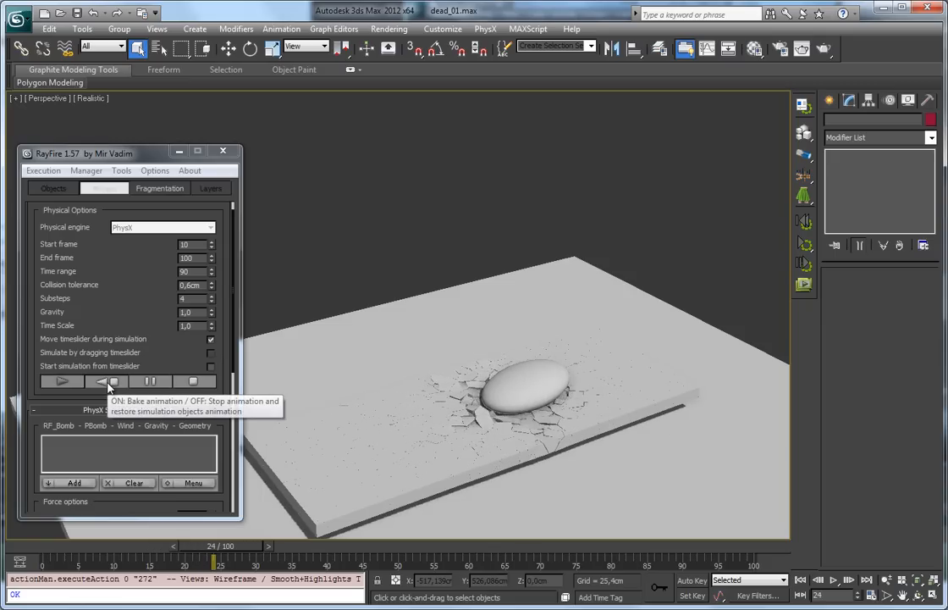
scroll(602, 317, "up", 3)
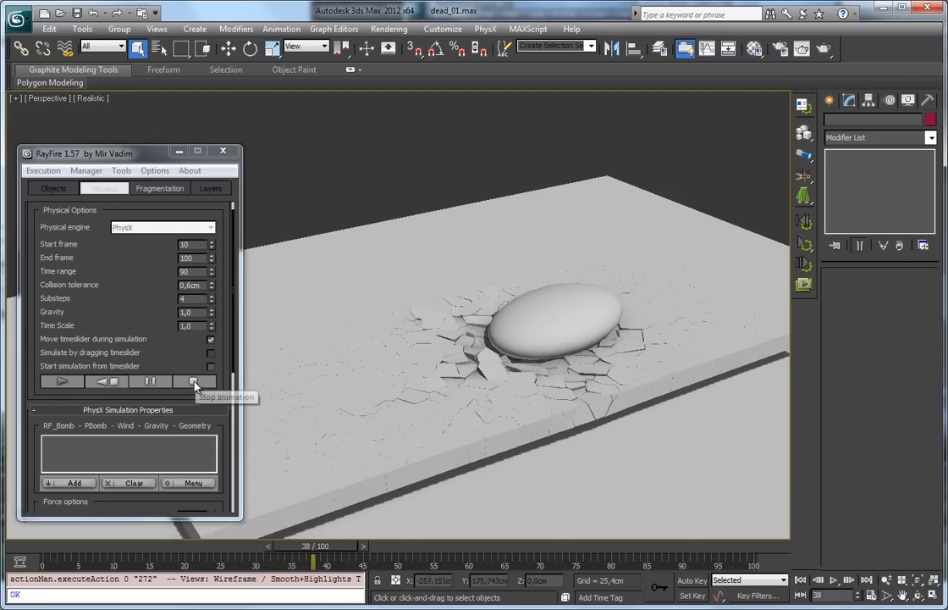
left_click(150, 382)
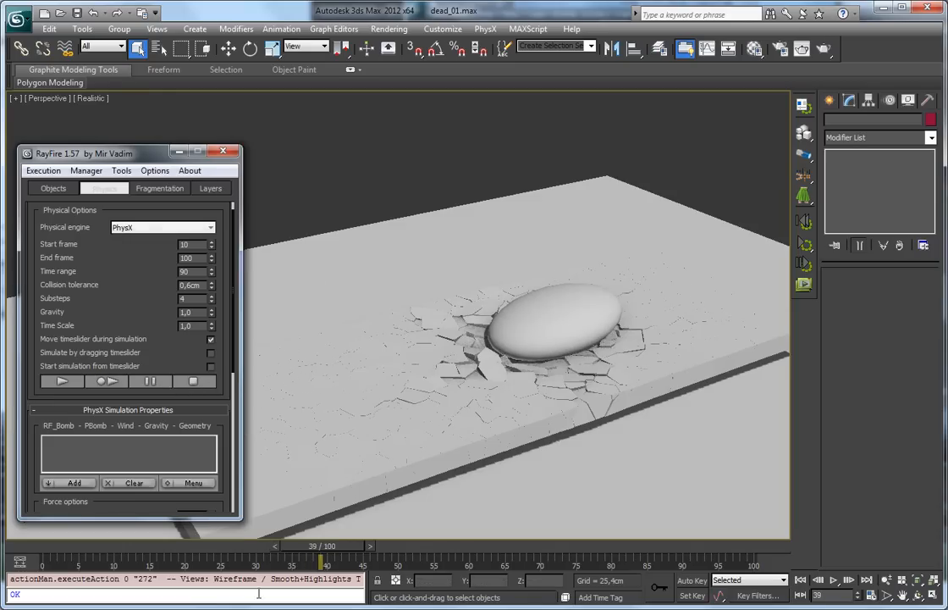
Inspect the cracked slab around the sphere and its deformed underside at frame 39
left_click(597, 342)
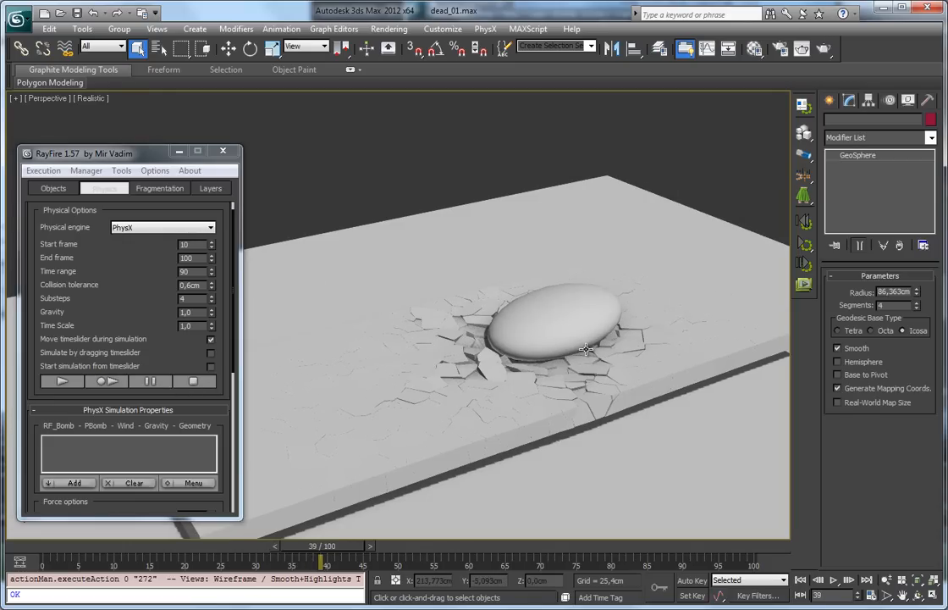
left_click(408, 178)
left_click(483, 280)
middle_click_drag(483, 279, 452, 363, "alt")
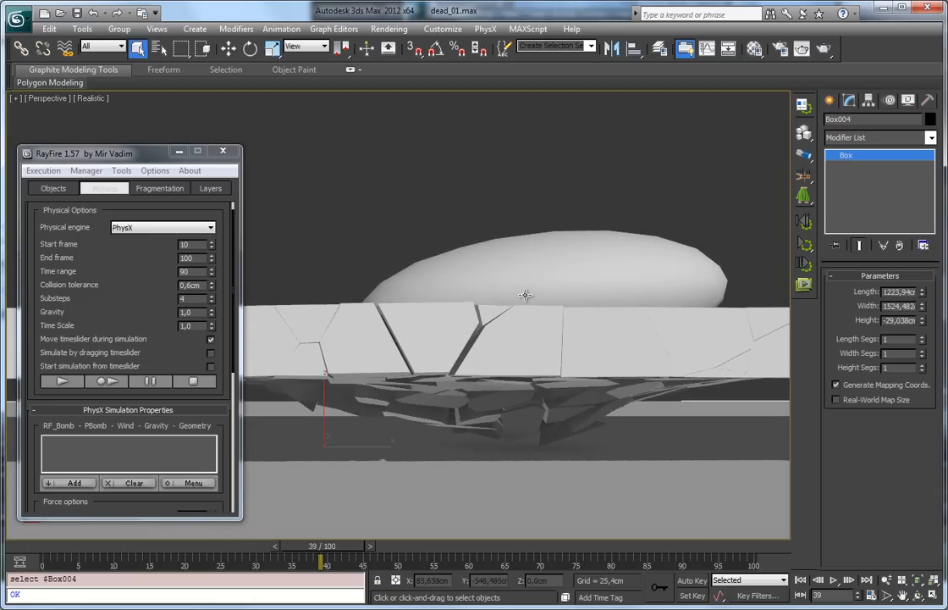
middle_click_drag(508, 339, 451, 441, "alt")
Scrub the baked animation back to frame 2 and play it, examining the broken area around the sphere
left_click_drag(106, 547, 203, 539)
middle_click_drag(296, 407, 402, 504, "alt")
left_click_drag(181, 547, 57, 544)
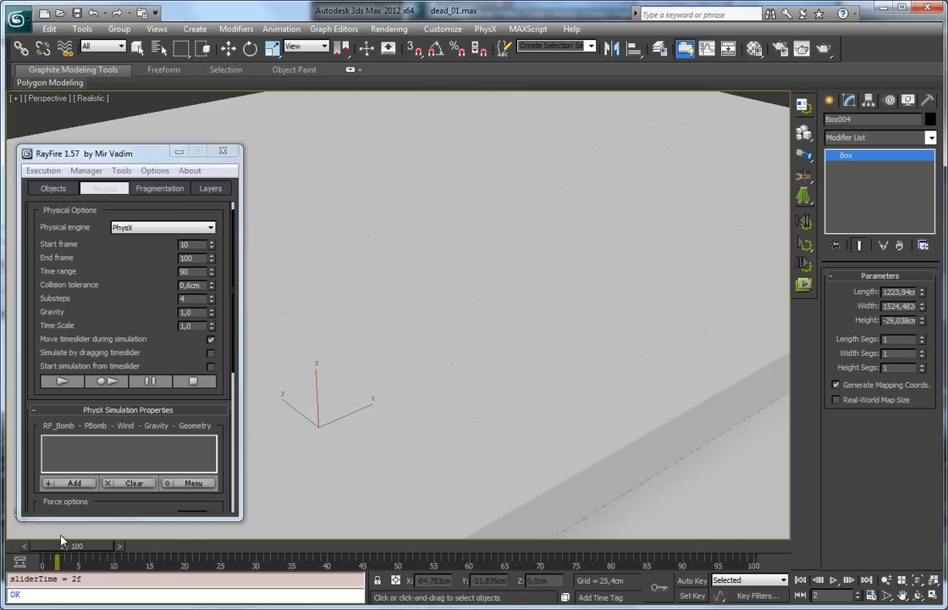
key("/")
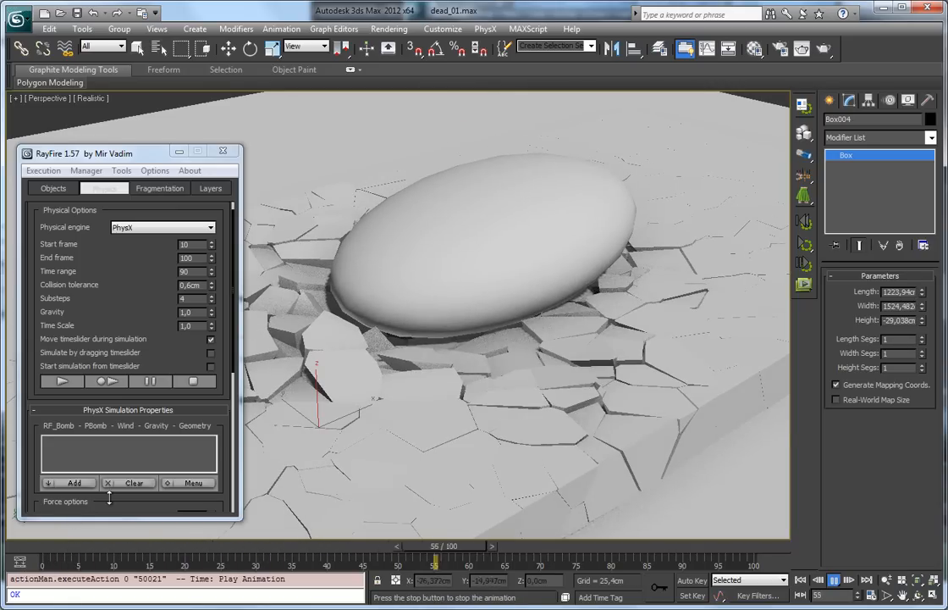
middle_click_drag(371, 331, 501, 406)
scroll(501, 407, "down", 3)
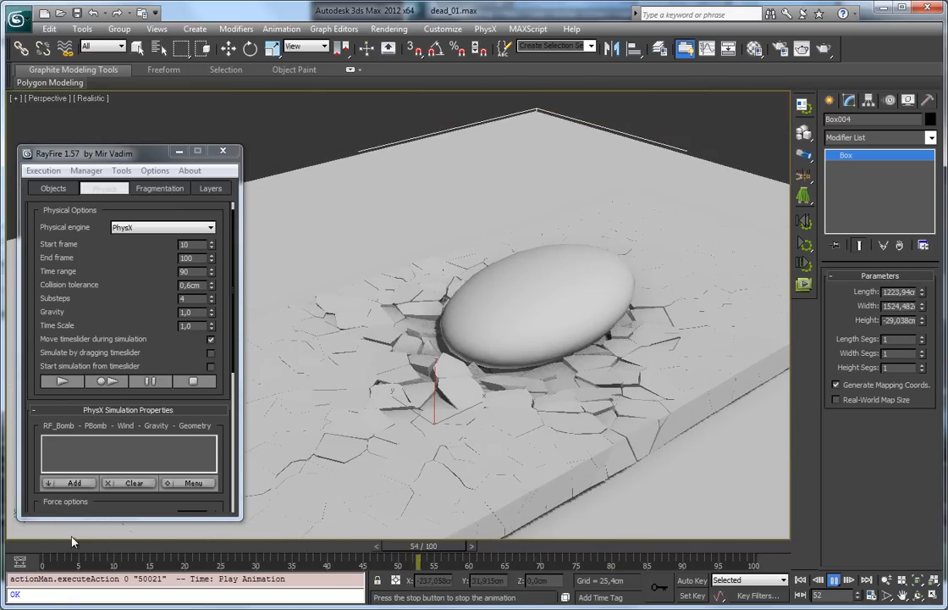
Replay the baked impact from the start of the timeline and return to frame 0
left_click(95, 547)
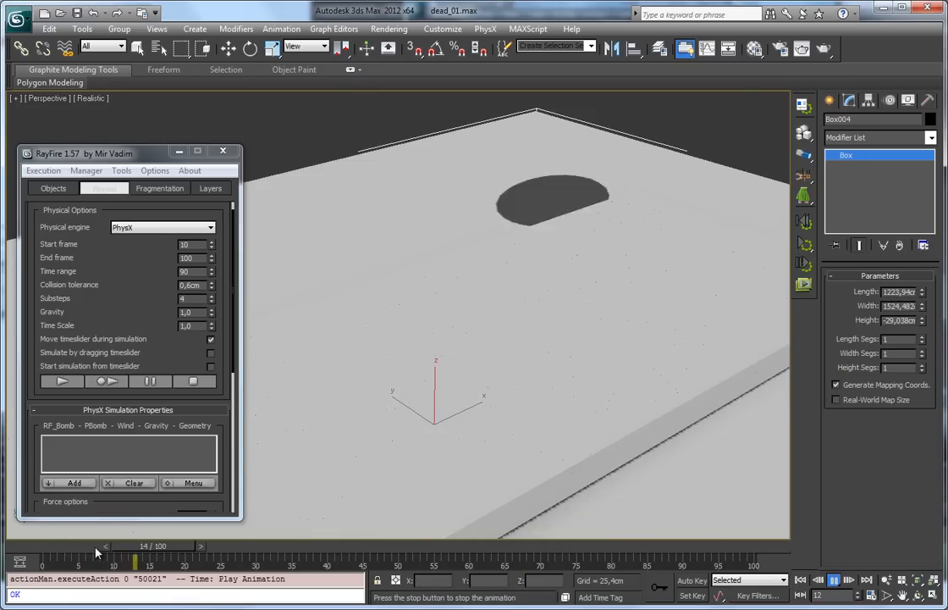
left_click_drag(95, 550, 42, 548)
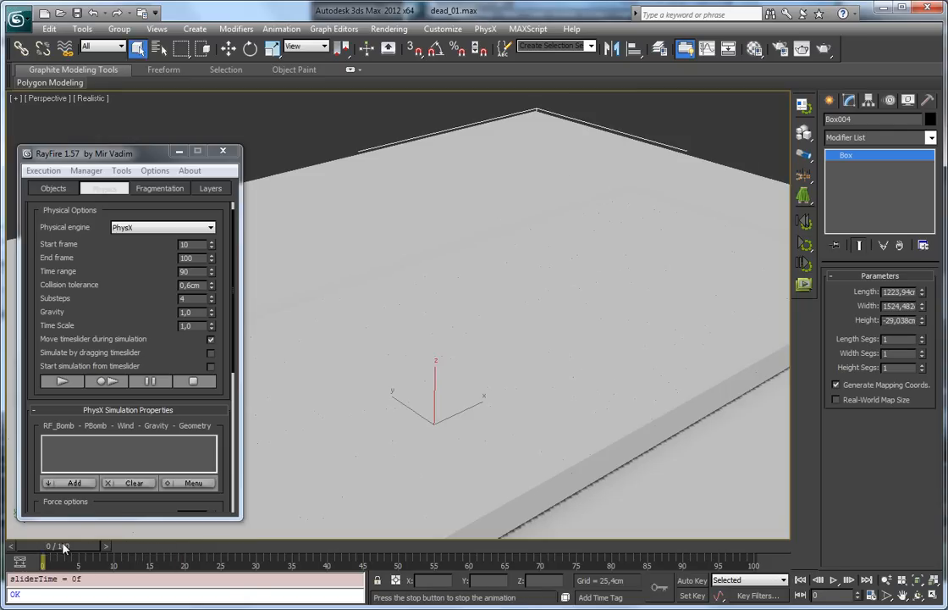
key("/")
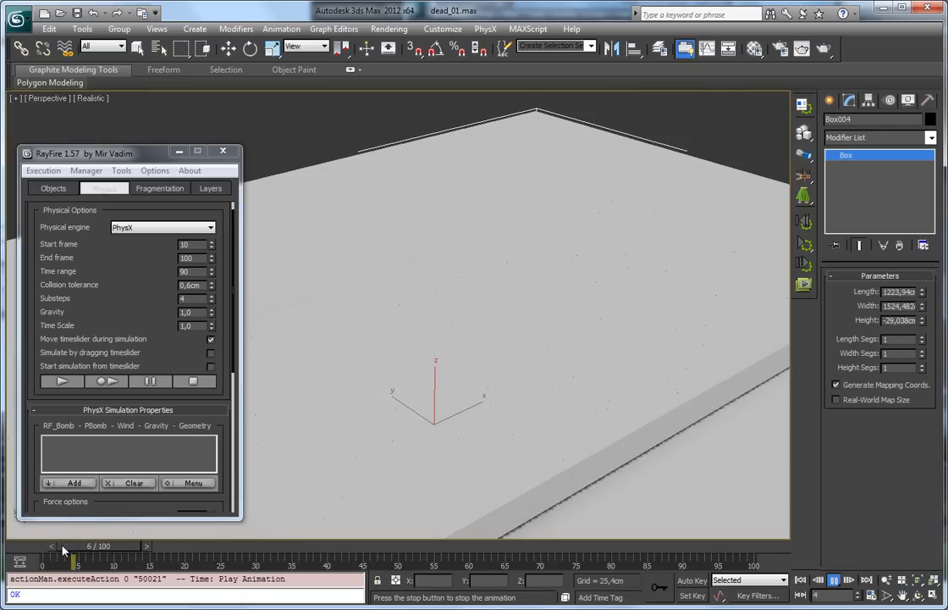
key("/")
left_click(46, 549)
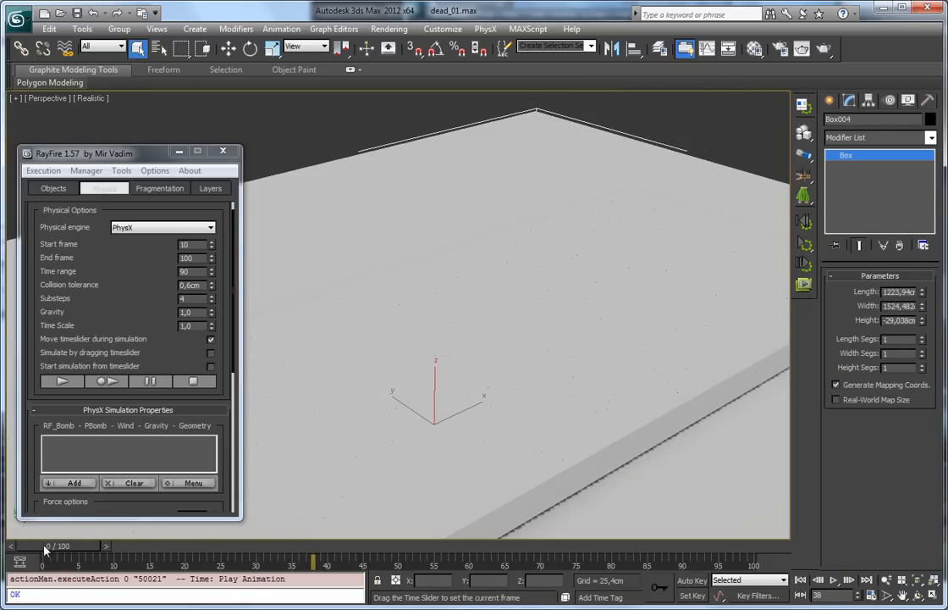
Delete the baked animation keys of all the slab fragments and clear the selection
scroll(413, 255, "down", 5)
middle_click_drag(271, 255, 359, 323)
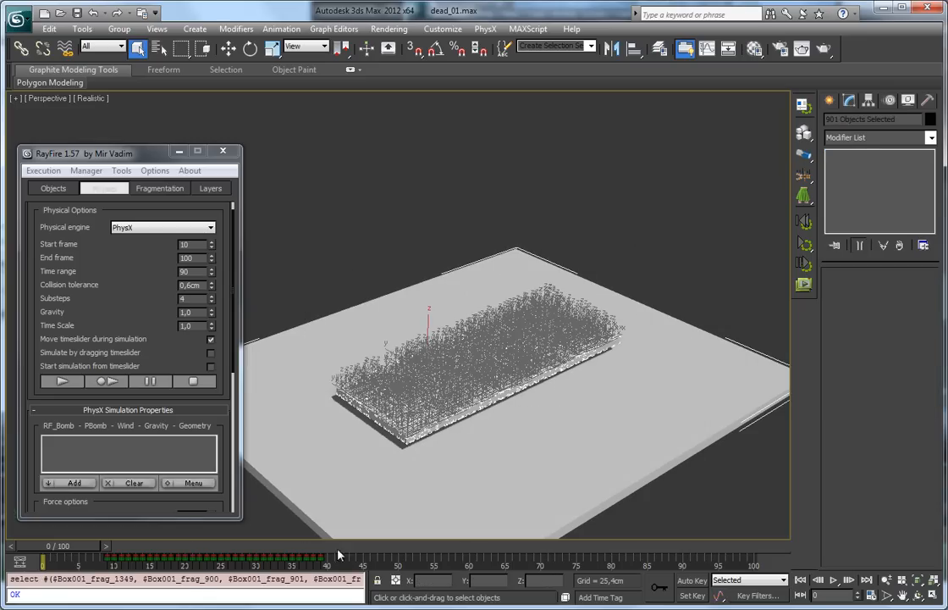
key("Delete")
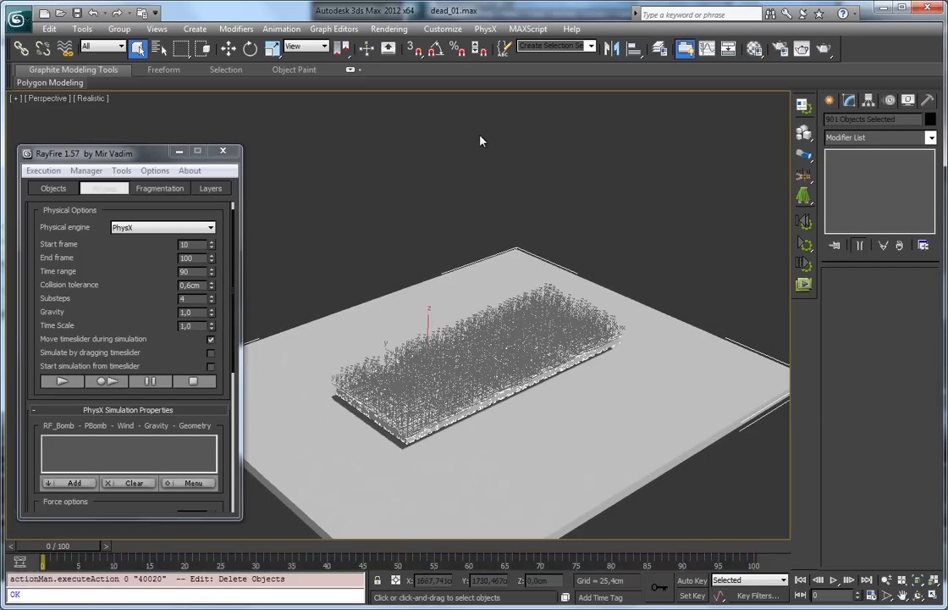
left_click(407, 199)
scroll(407, 198, "up", 3)
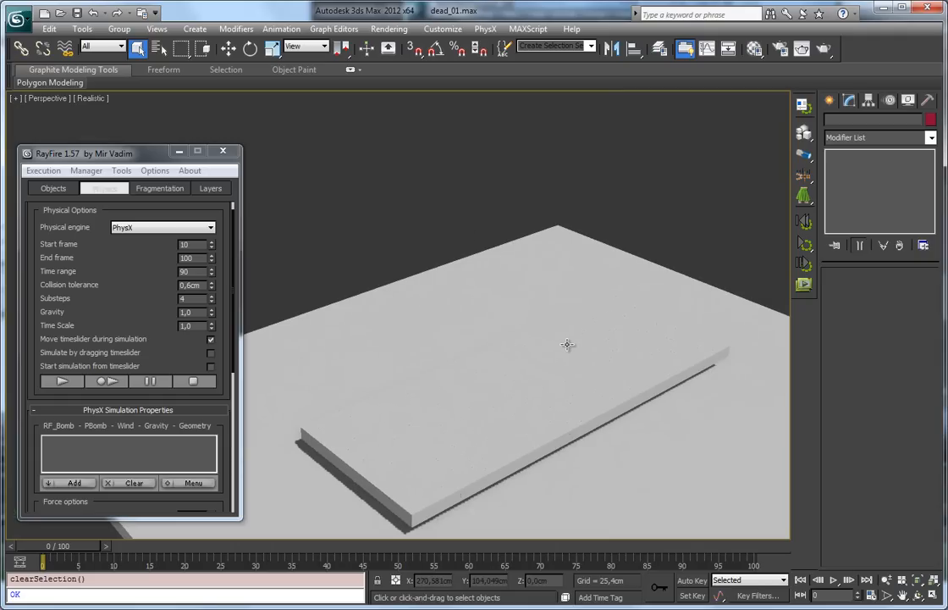
Select the falling sphere and review the physical properties of the dynamic and static objects
left_click(64, 193)
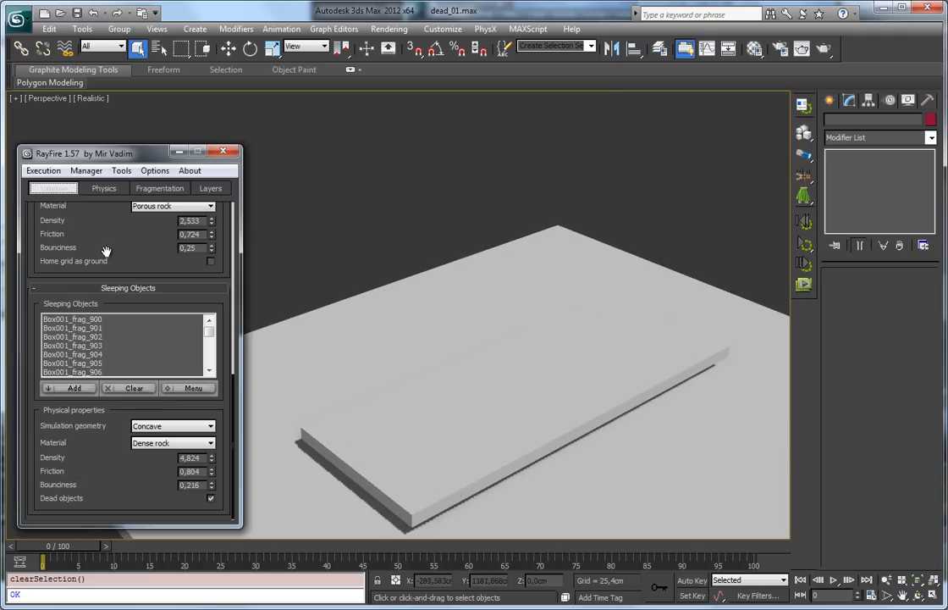
scroll(108, 321, "up", 5)
middle_click_drag(603, 212, 531, 366)
scroll(532, 366, "down", 3)
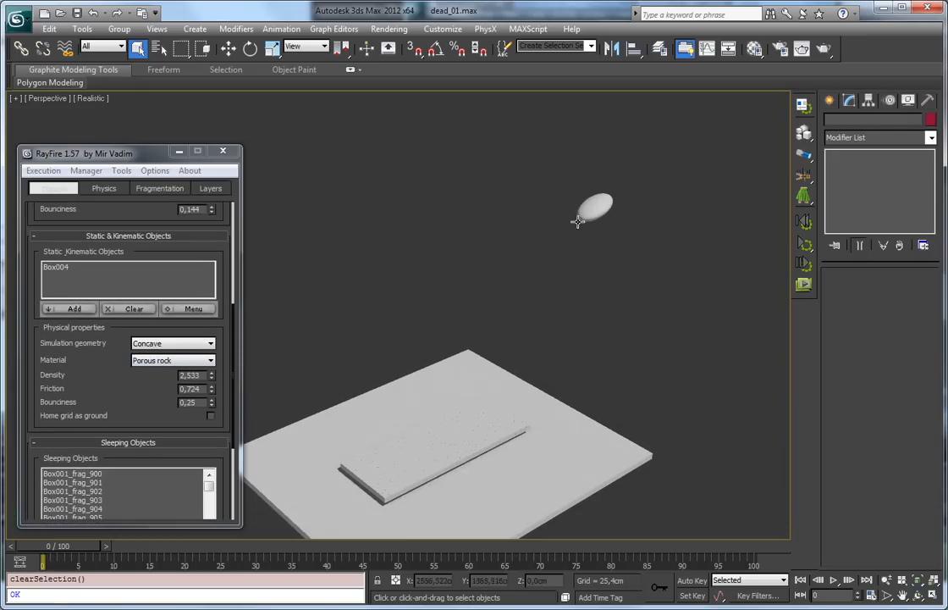
left_click(593, 208)
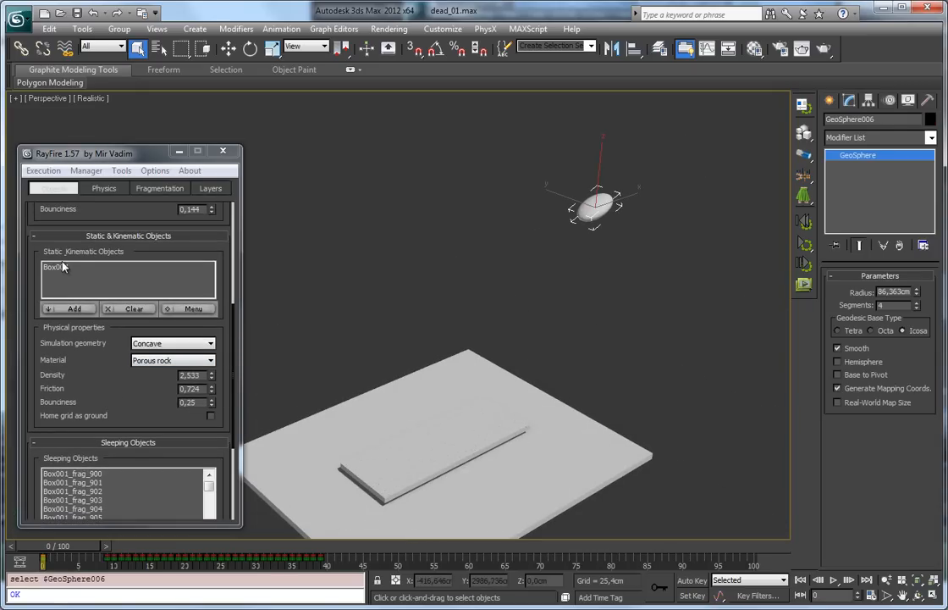
scroll(91, 359, "up", 3)
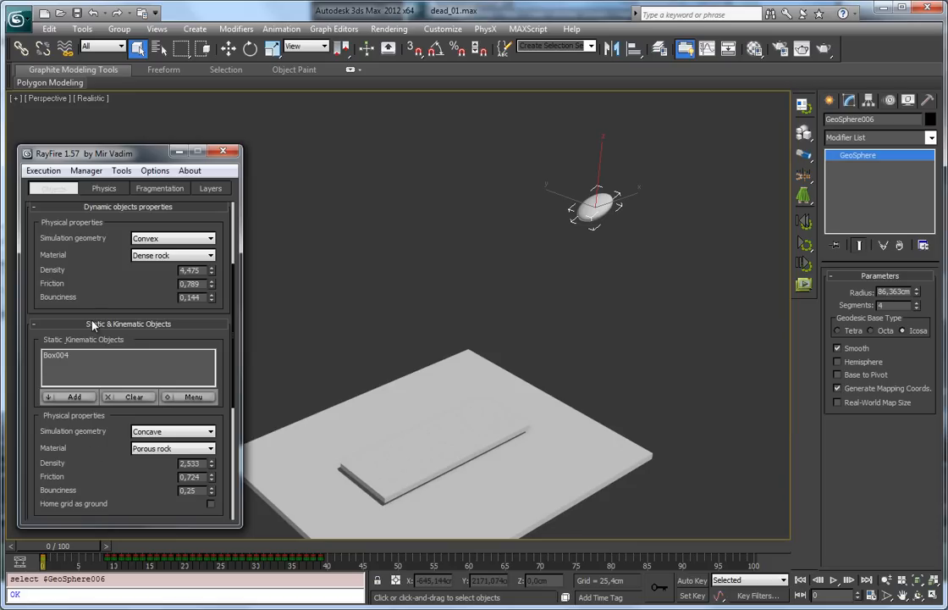
scroll(92, 324, "up", 2)
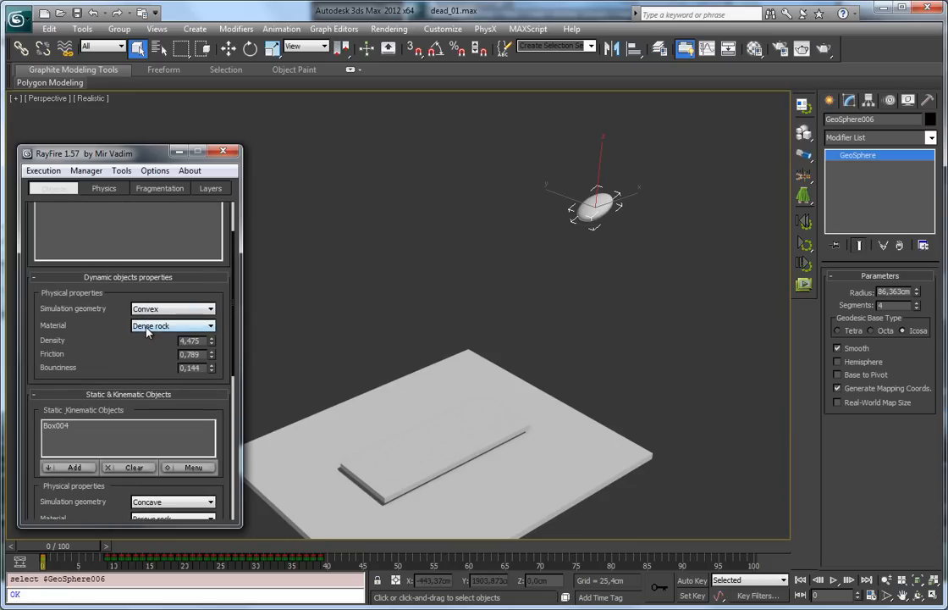
Set the sleeping fragments' material to Lead
scroll(95, 356, "down", 10)
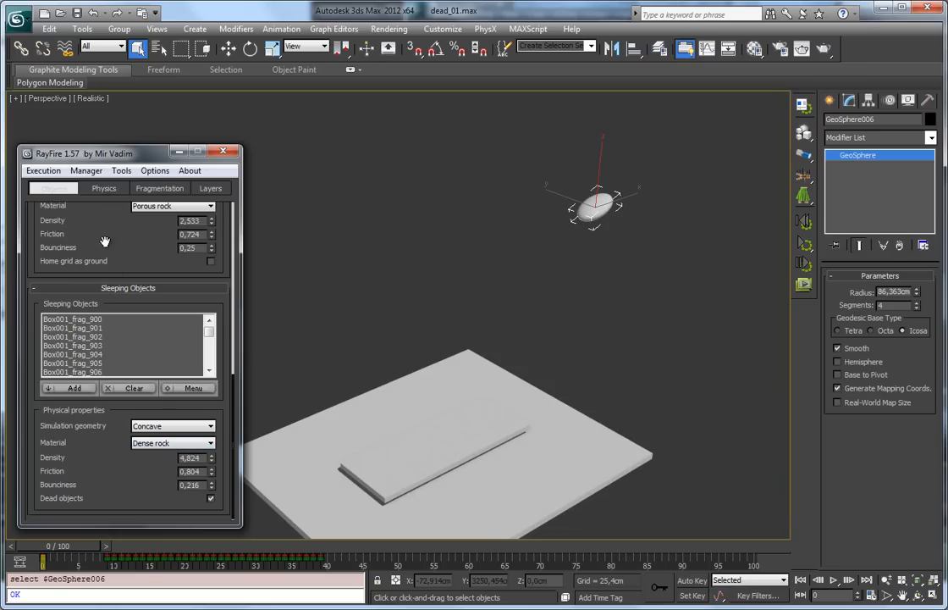
left_click(140, 445)
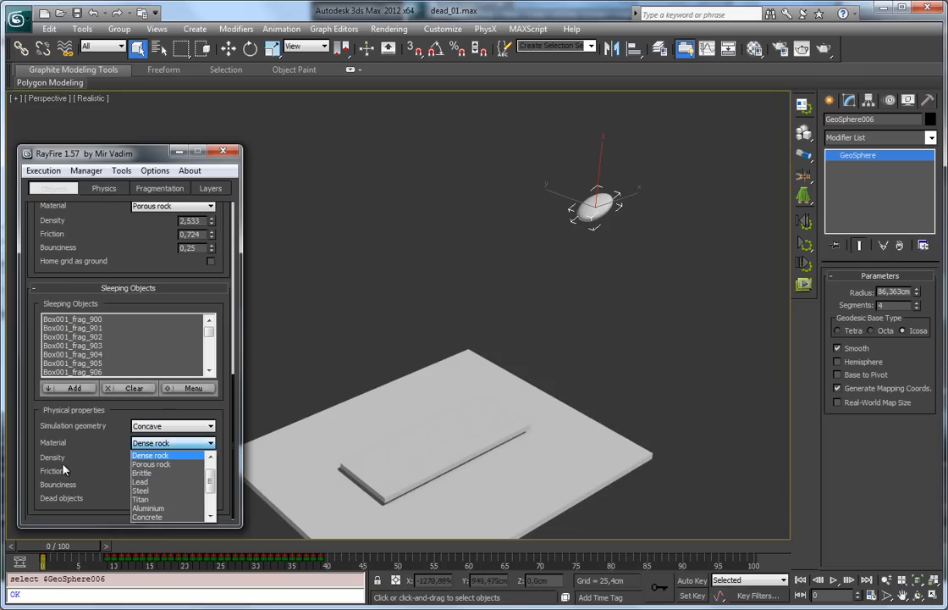
left_click(151, 481)
scroll(135, 247, "up", 5)
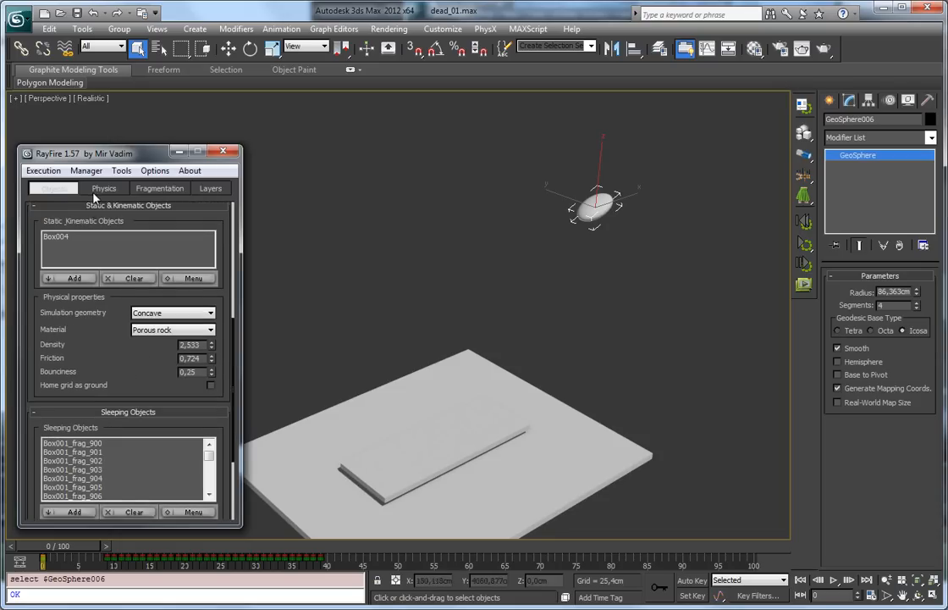
Bake the simulation again, examine the cracks around the sphere up close, and cancel it at frame 36, restoring the objects
left_click(104, 188)
left_click(93, 333)
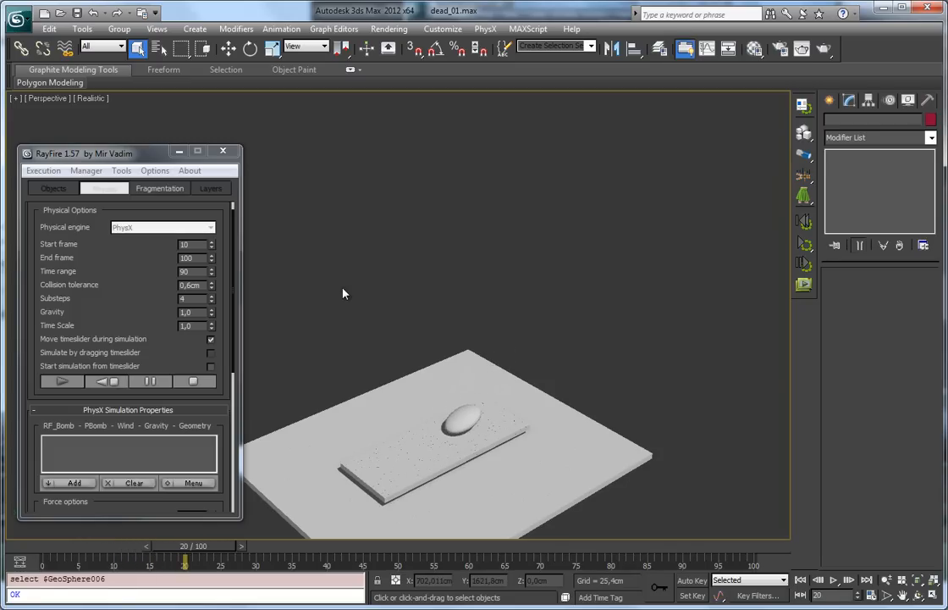
middle_click_drag(390, 272, 387, 208)
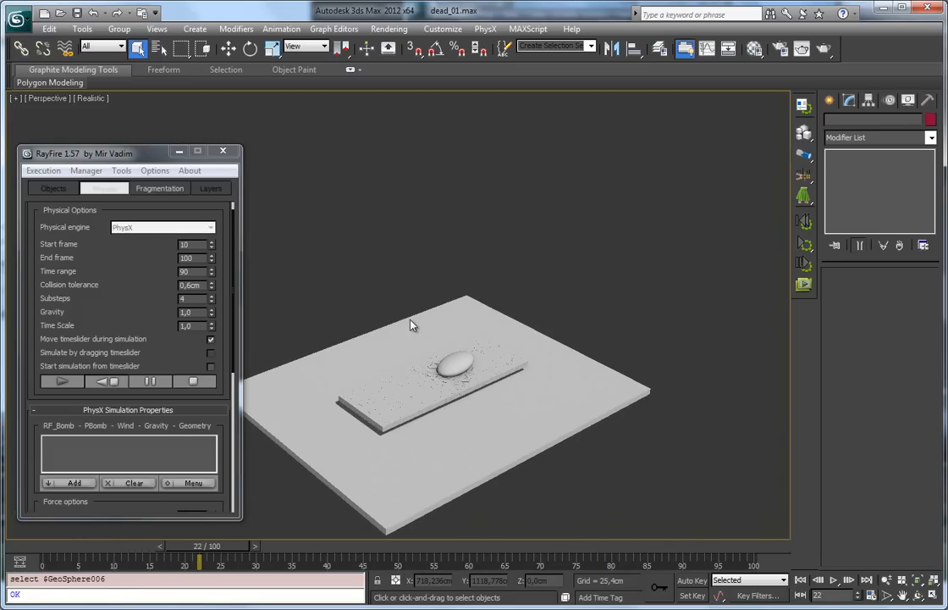
scroll(411, 321, "up", 2)
scroll(464, 377, "up", 4)
scroll(554, 427, "up", 2)
middle_click_drag(555, 427, 515, 317)
middle_click_drag(610, 463, 514, 324)
scroll(559, 406, "up", 3)
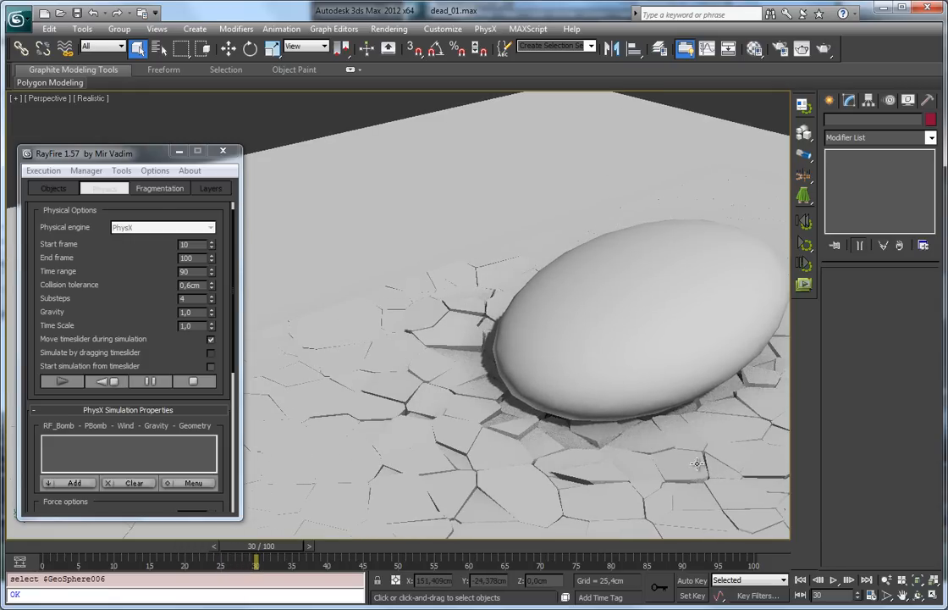
middle_click_drag(657, 446, 609, 418)
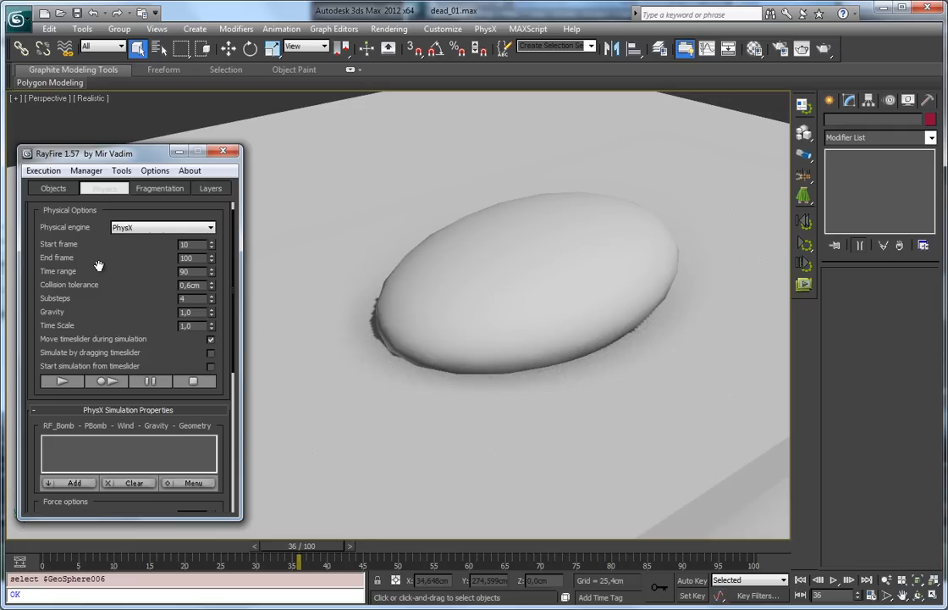
Set the material of the static and kinematic object to Lead and check the sleeping objects' properties
left_click(53, 188)
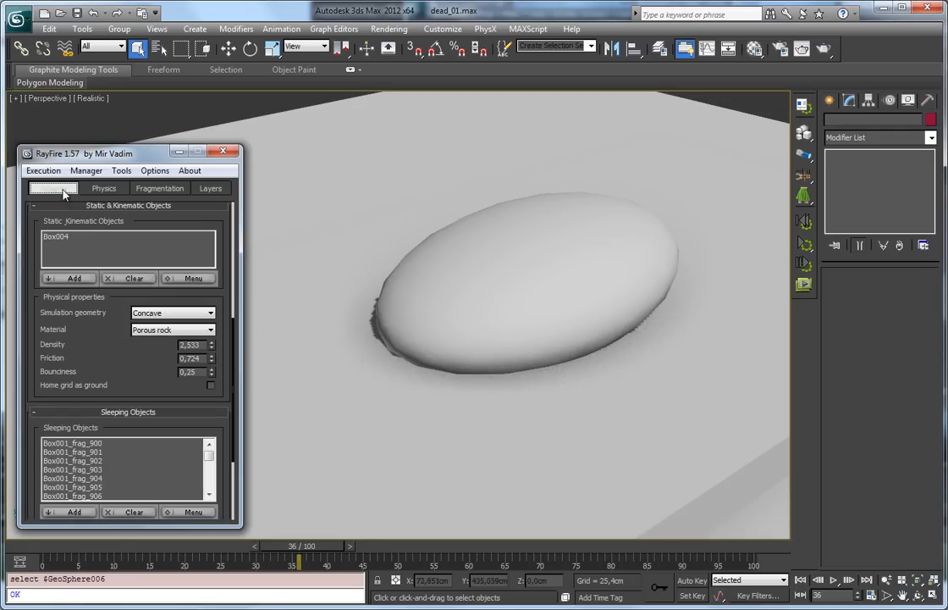
left_click(169, 330)
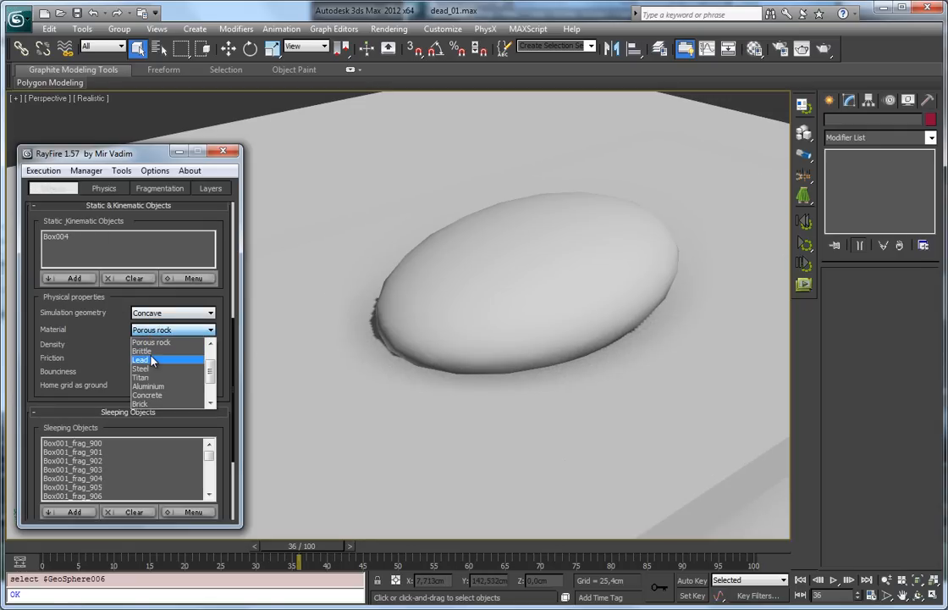
left_click(152, 360)
scroll(76, 372, "down", 3)
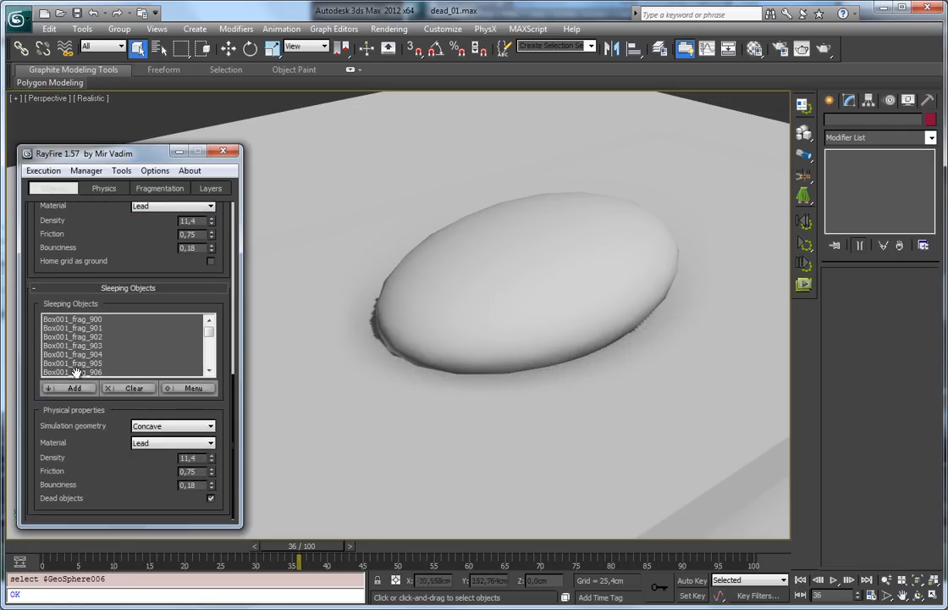
Collapse the static and kinematic object settings and set the dynamic sphere's material to Lead
left_click_drag(101, 214, 103, 456)
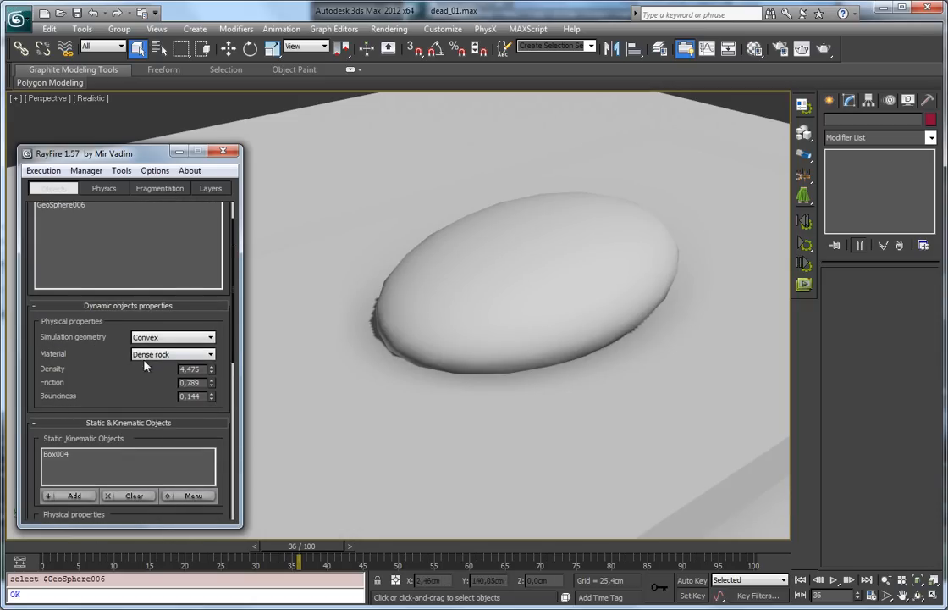
left_click(127, 422)
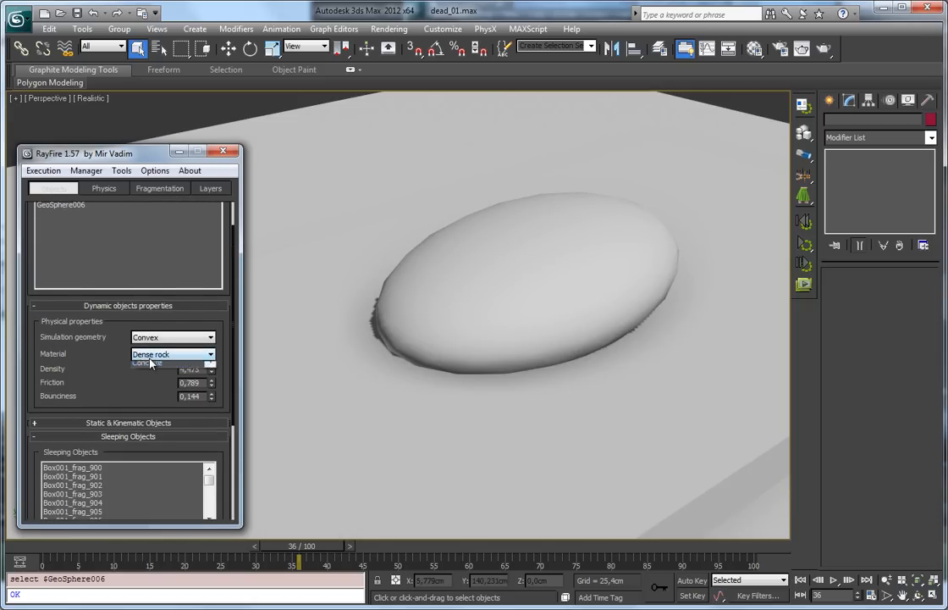
left_click(150, 354)
left_click(141, 393)
Set the sleeping fragments' material to Porous rock, leaving Dead objects enabled
scroll(89, 389, "down", 5)
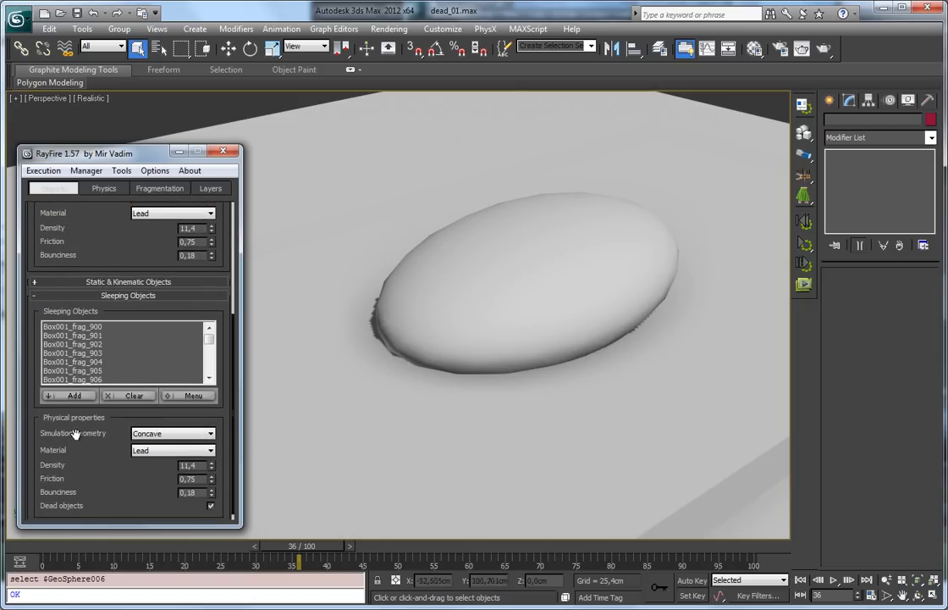
left_click(141, 441)
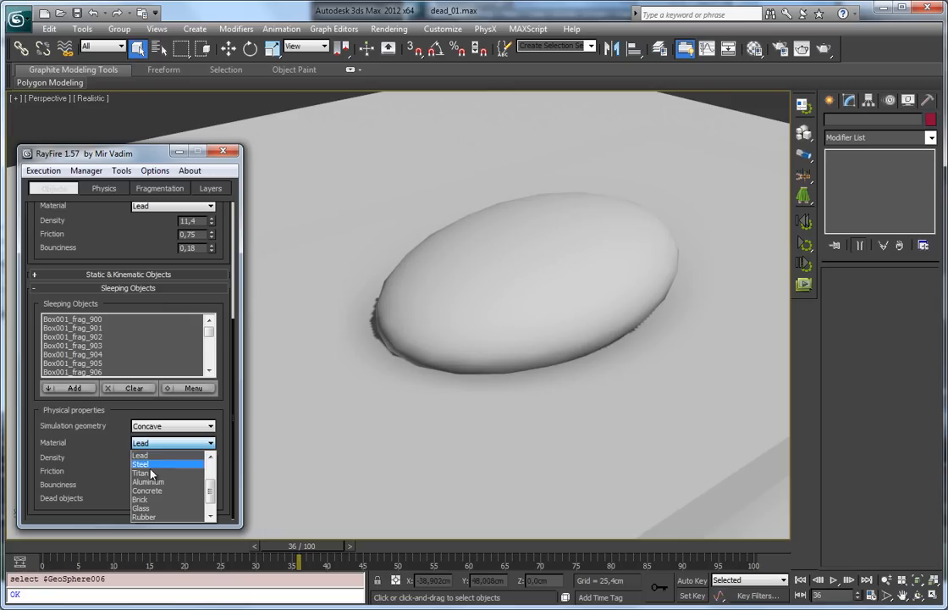
left_click_drag(210, 496, 210, 474)
left_click(201, 483)
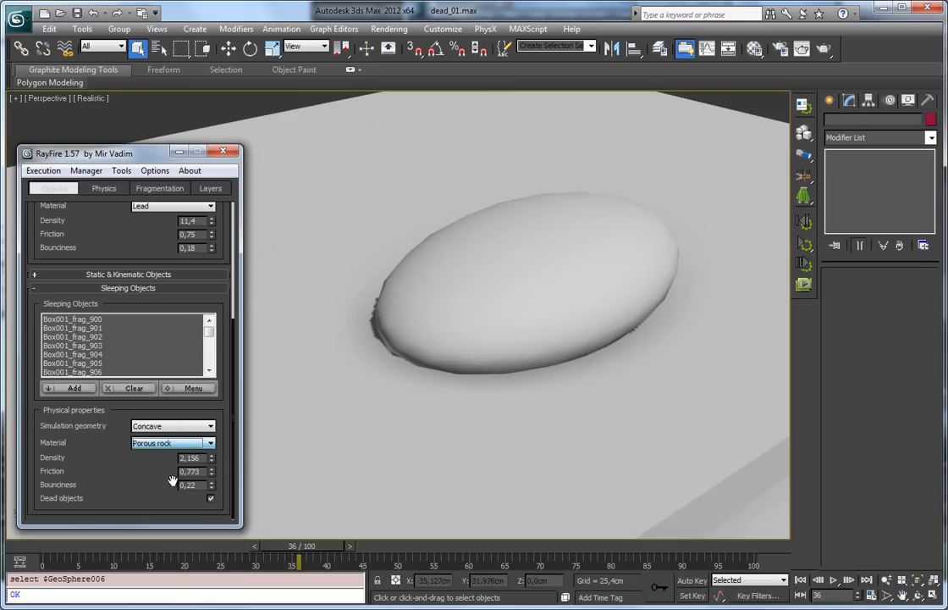
Bake the simulation with the Lead sphere and Porous rock fragments, framing the whole impact area
left_click(104, 188)
scroll(364, 330, "down", 4)
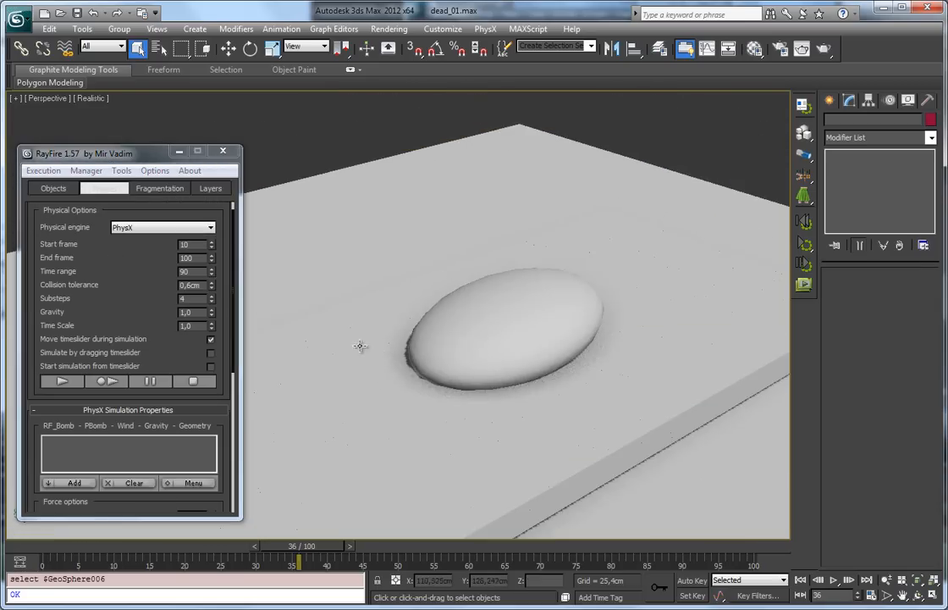
left_click(116, 386)
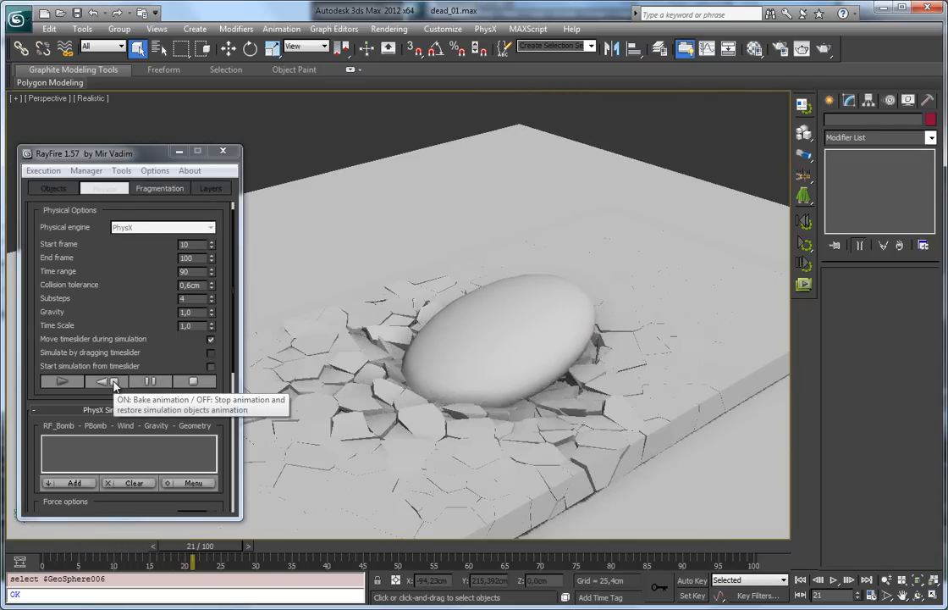
Examine the rubble and the rebounding sphere during the bake, and select the fragment hanging in the air behind the sphere
middle_click_drag(354, 386, 453, 387)
scroll(451, 384, "down", 3)
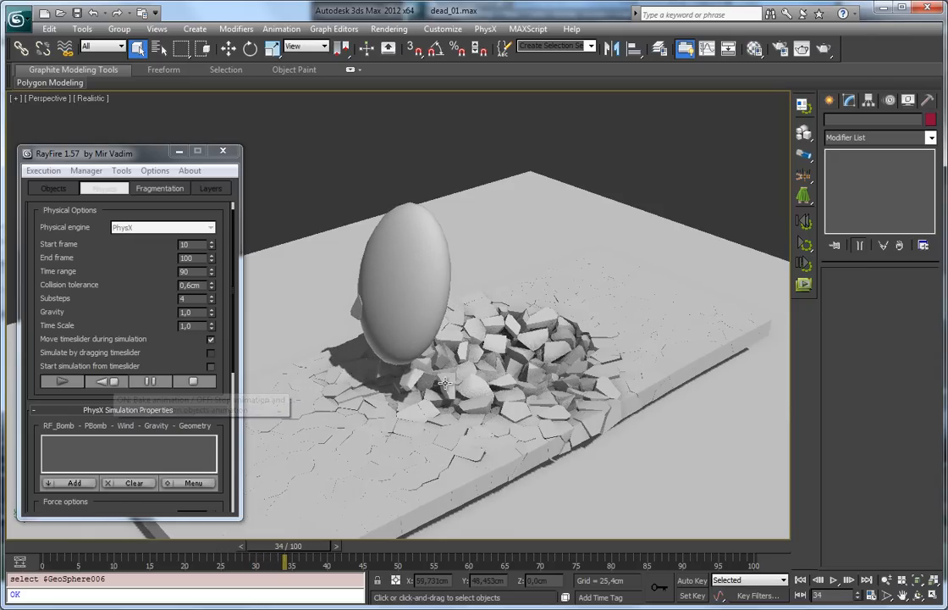
middle_click_drag(410, 392, 455, 378)
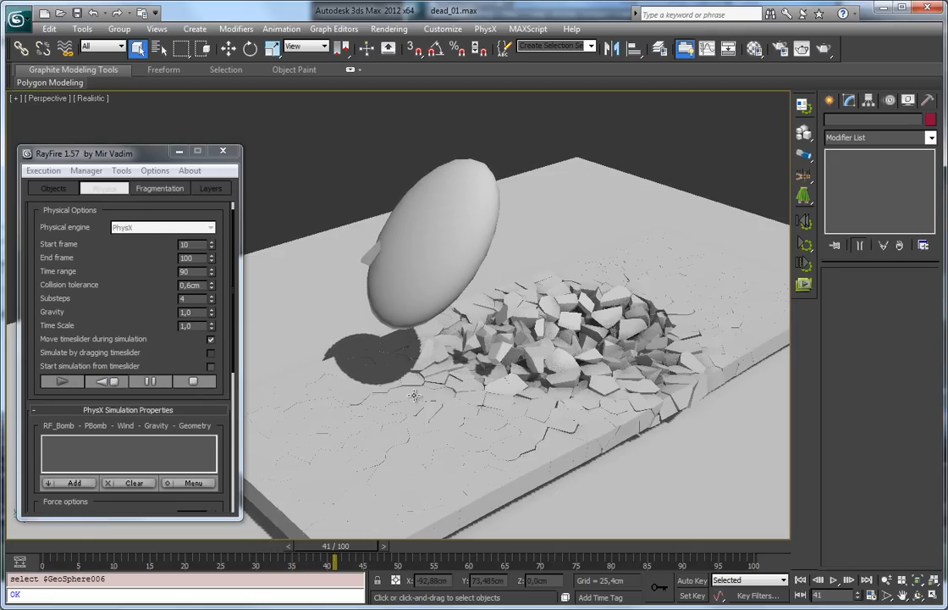
middle_click_drag(467, 391, 485, 381)
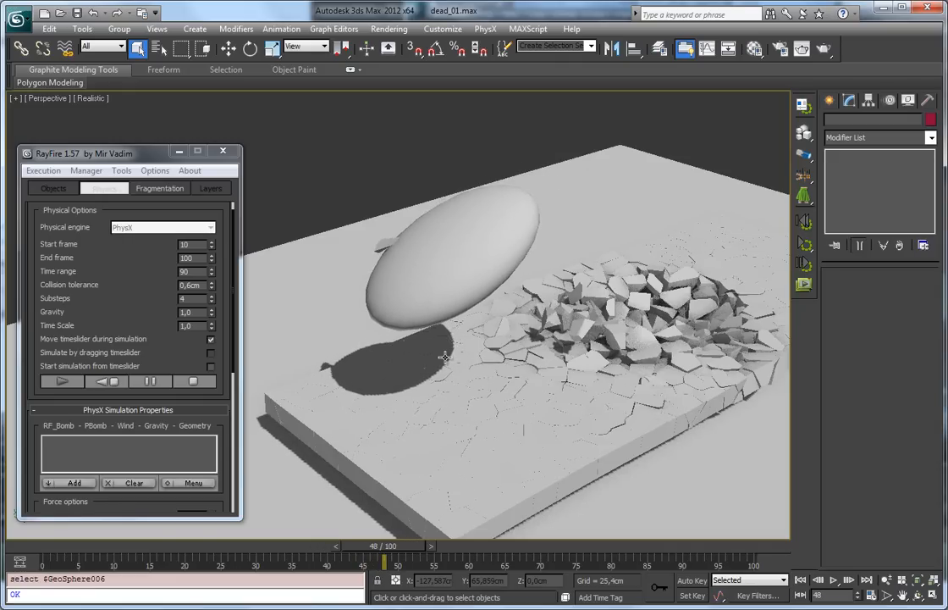
left_click(374, 248)
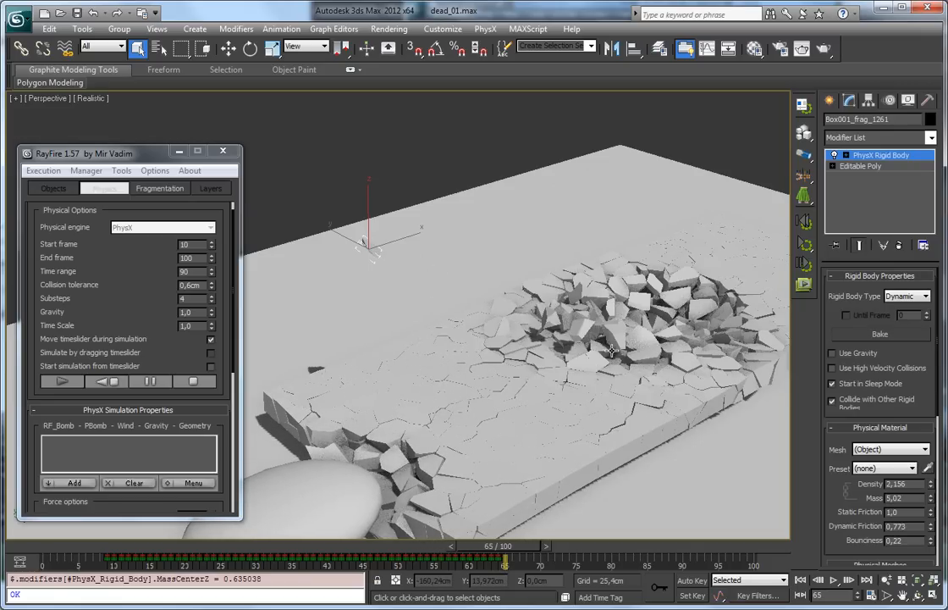
middle_click_drag(576, 322, 578, 303, "alt")
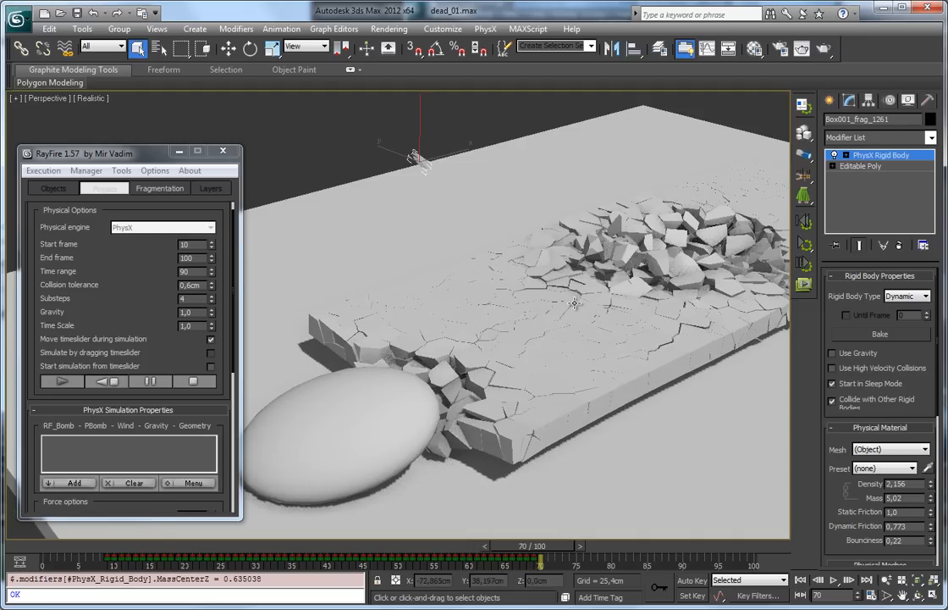
Pause the running bake and rewind the timeline to frame 0
left_click(160, 383)
middle_click_drag(623, 460, 586, 556, "alt")
left_click_drag(578, 548, 87, 542)
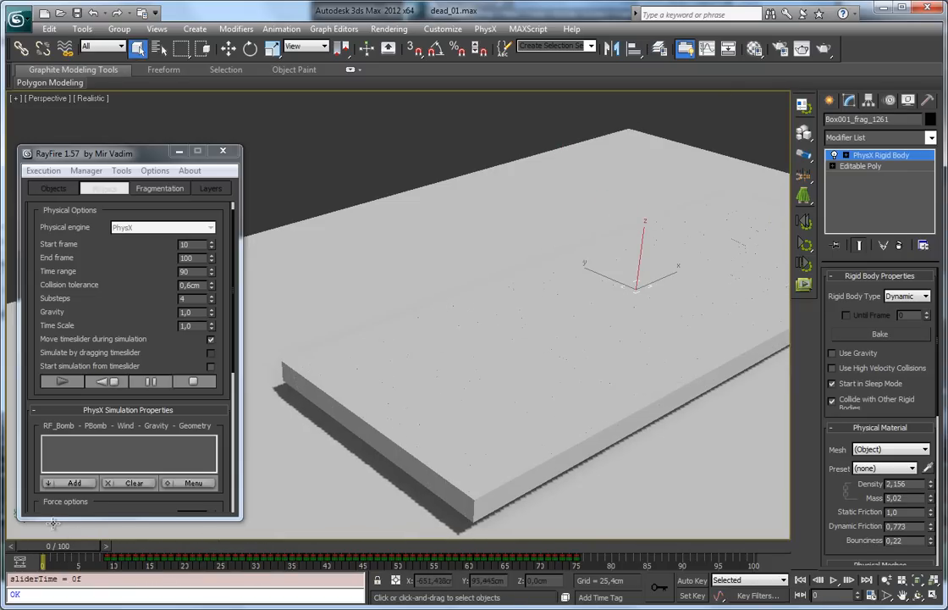
Play back the baked impact twice and examine the broken slab and the sphere from different angles and distances
key("/")
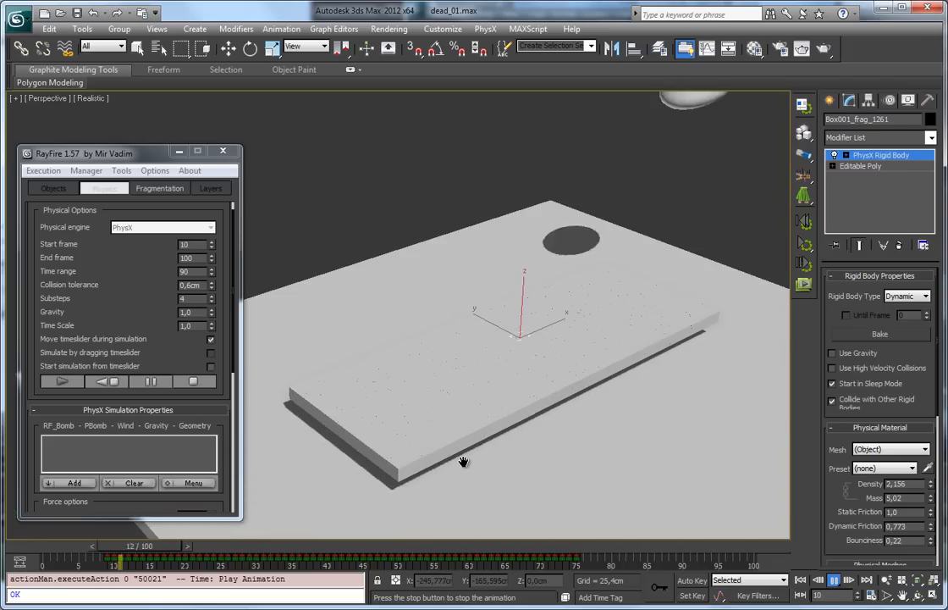
key("slash")
middle_click_drag(607, 349, 482, 335, "alt")
left_click_drag(172, 549, 27, 546)
middle_click_drag(603, 378, 540, 375, "alt")
key("/")
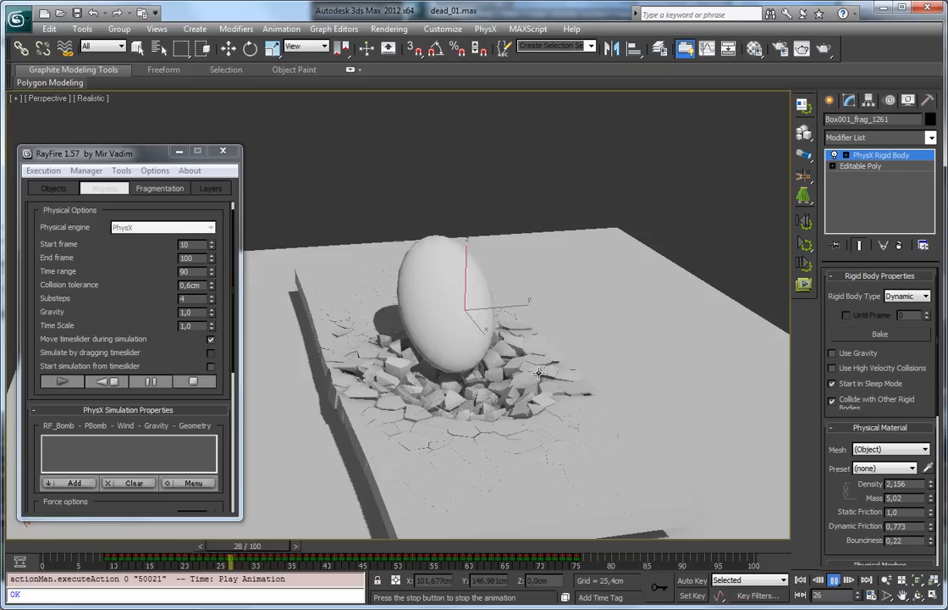
scroll(539, 373, "up", 4)
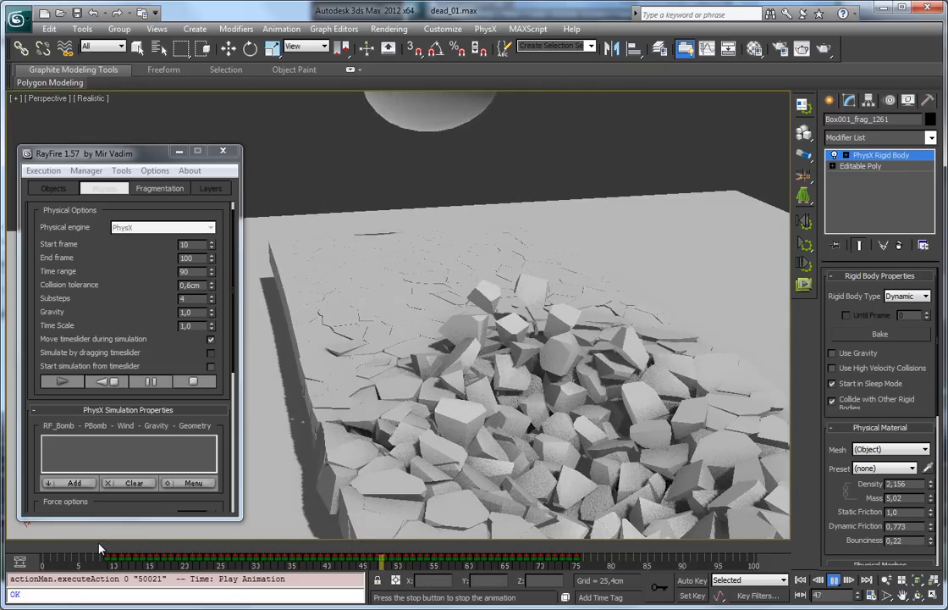
key("/")
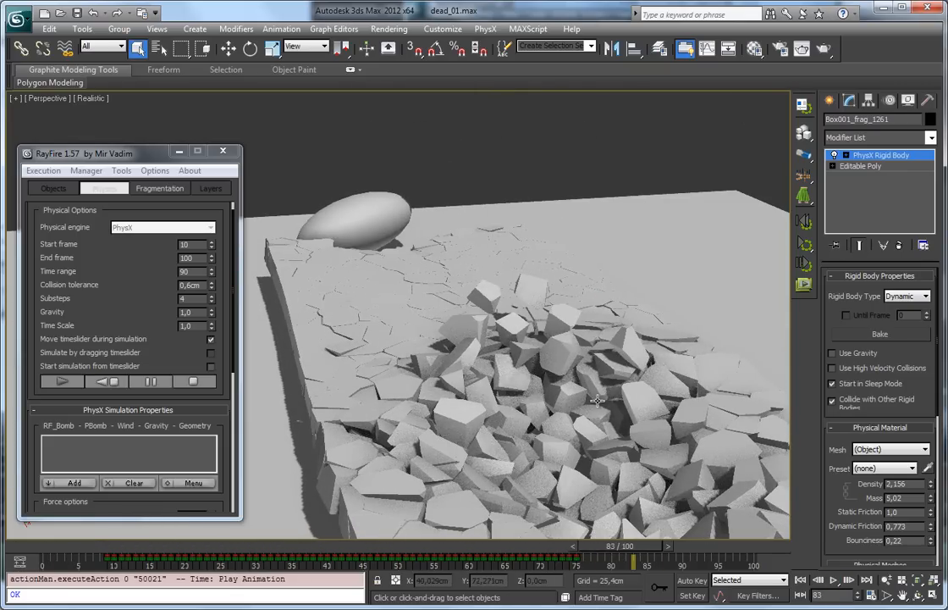
scroll(598, 400, "down", 5)
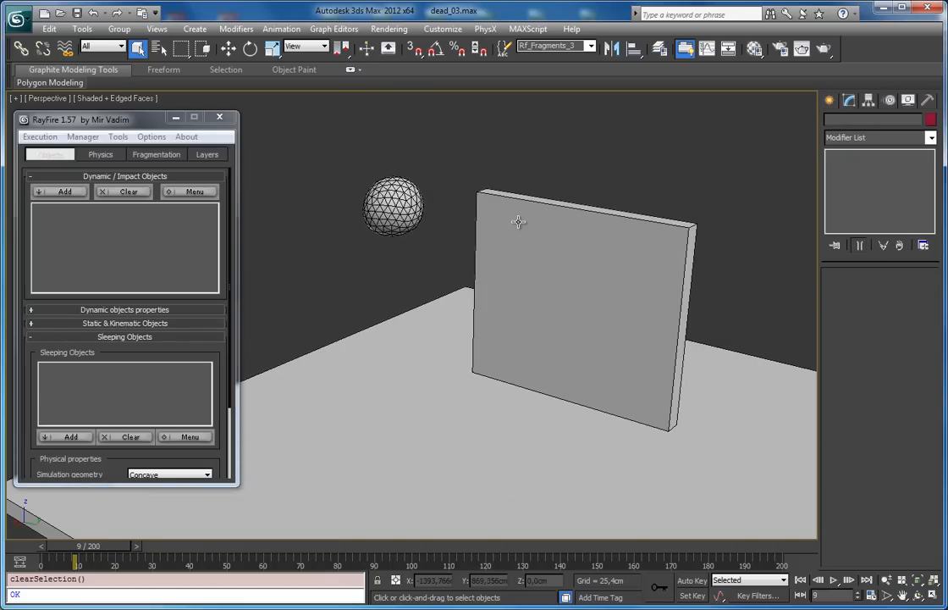
Examine the faceted sphere and the standing wall from the side in the dead_03 scene, at frame 8
left_click(399, 205)
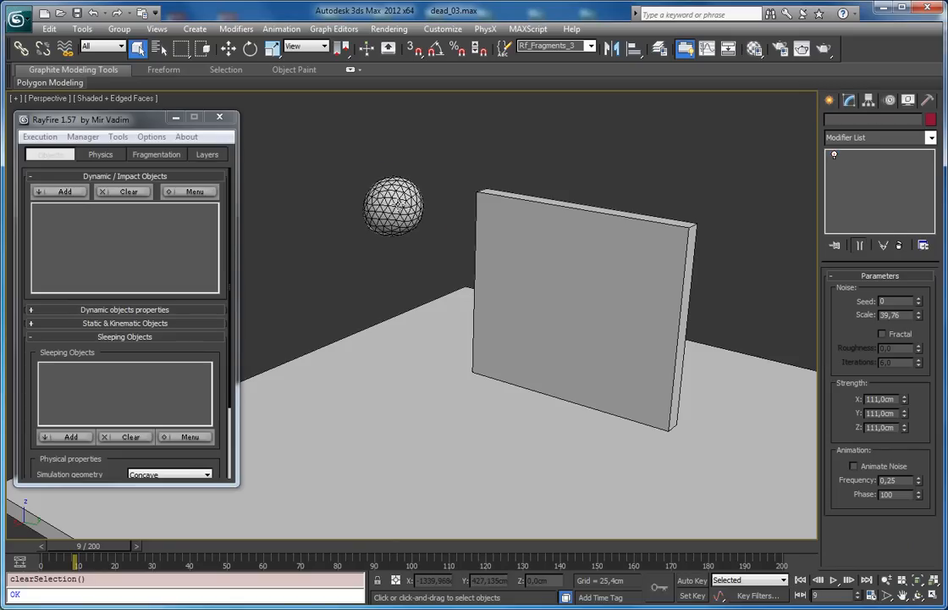
middle_click_drag(368, 383, 405, 406)
middle_click_drag(463, 322, 408, 309, "alt")
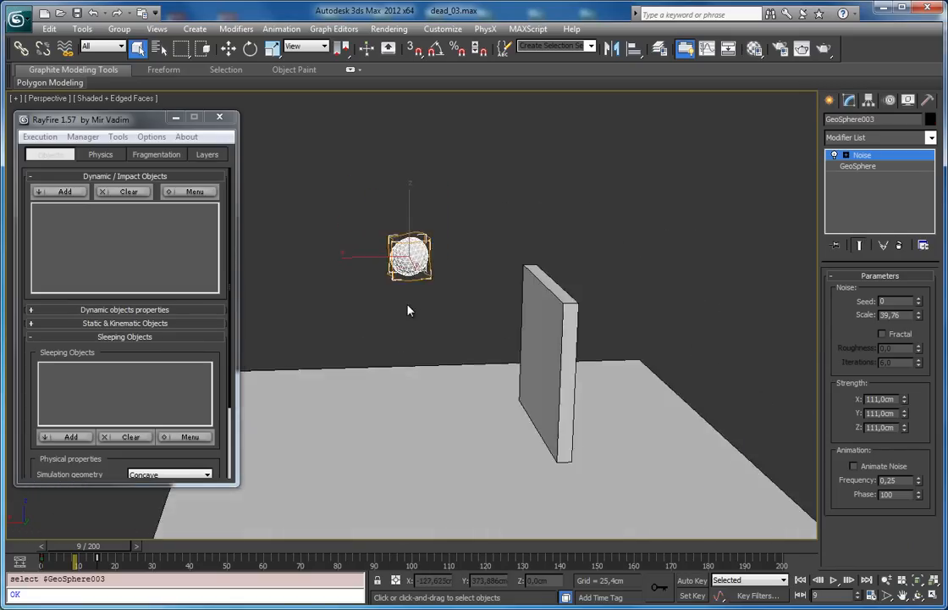
scroll(381, 362, "down", 2)
middle_click_drag(373, 362, 385, 401)
mouse_move(117, 545)
left_mouse_down()
mouse_move(87, 544)
mouse_move(113, 544)
left_mouse_up()
scroll(421, 274, "up", 3)
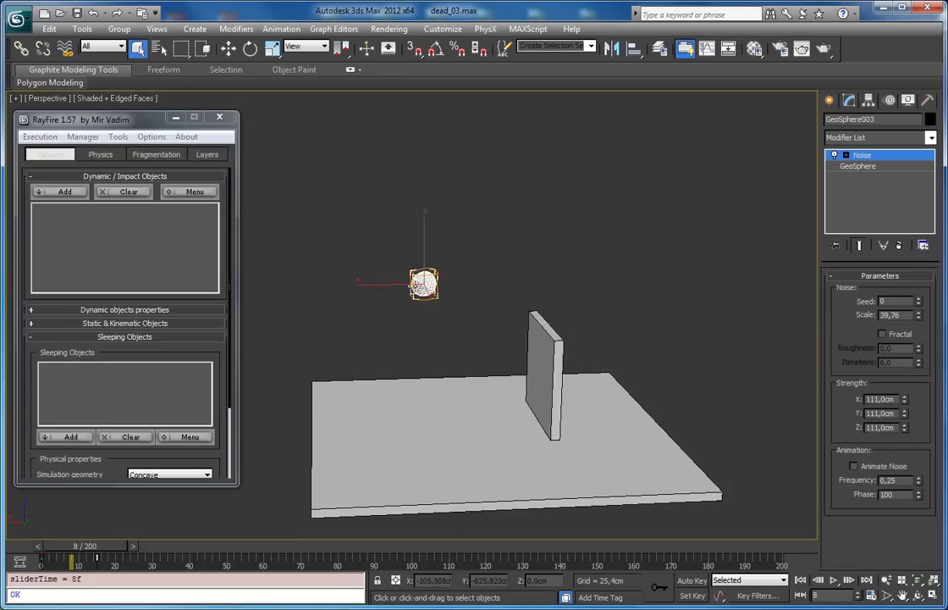
Add the sphere to RayFire's Dynamic / Impact Objects list
left_click(614, 364)
left_click(402, 222)
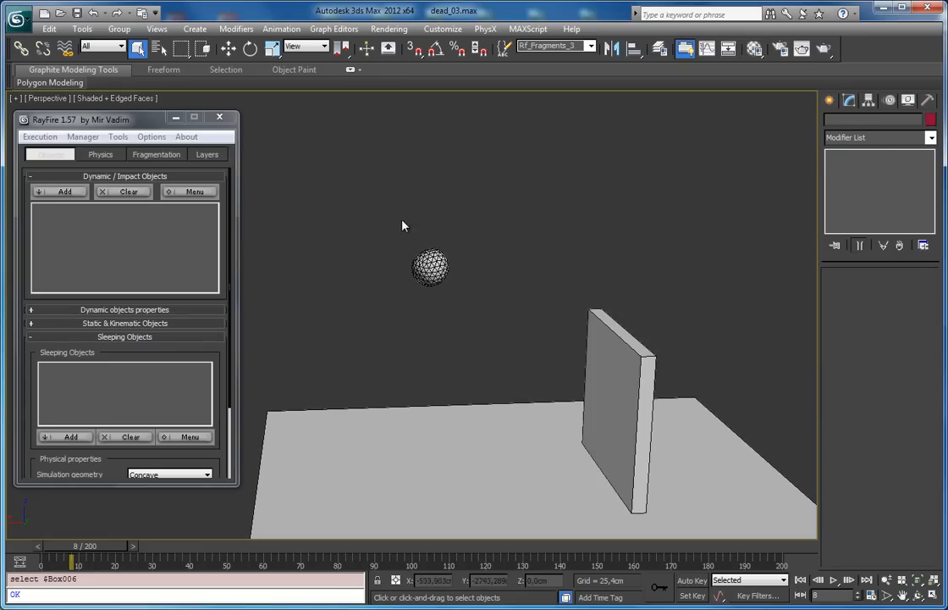
left_click(430, 268)
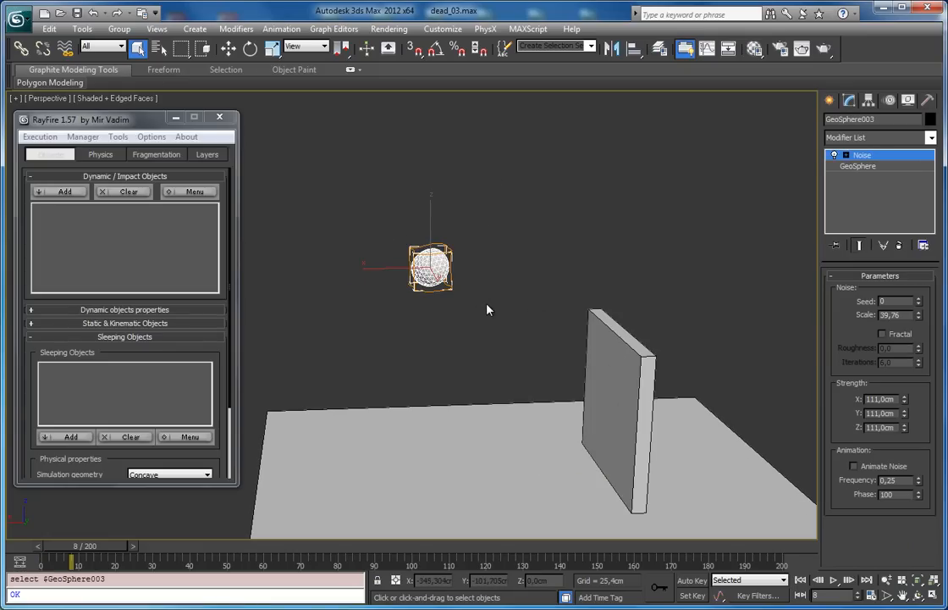
left_click(64, 193)
Add the standing wall box to the Sleeping Objects list
middle_click_drag(626, 282, 609, 227)
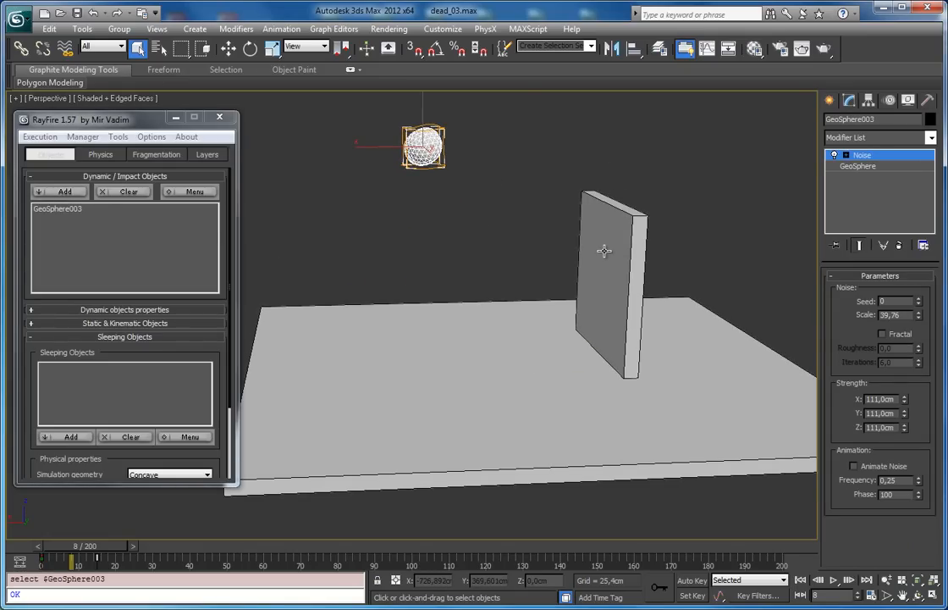
left_click(603, 251)
left_click_drag(169, 351, 121, 138)
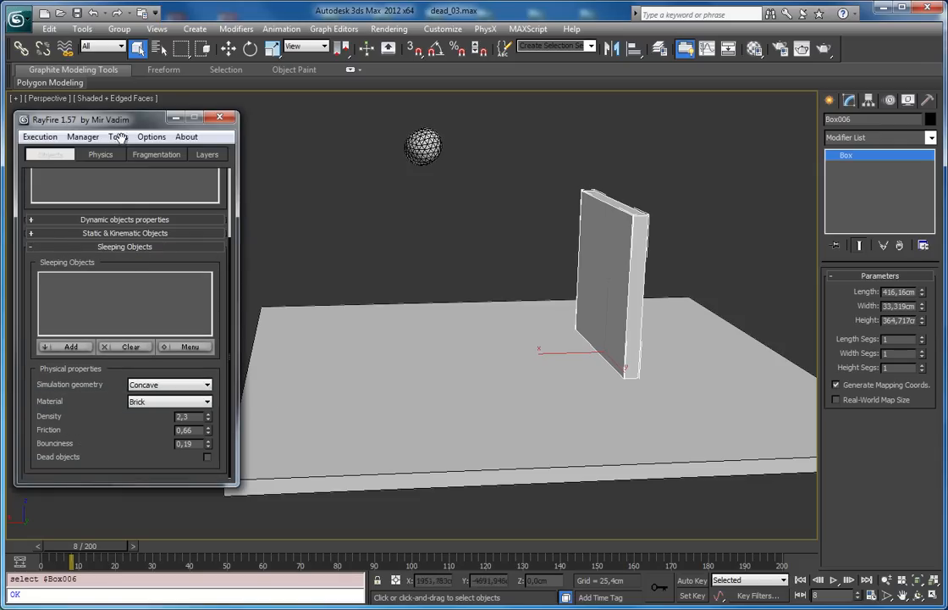
left_click(68, 349)
Add the ground slab to the Static & Kinematic Objects list
middle_click_drag(411, 285, 531, 282, "alt")
left_click(466, 406)
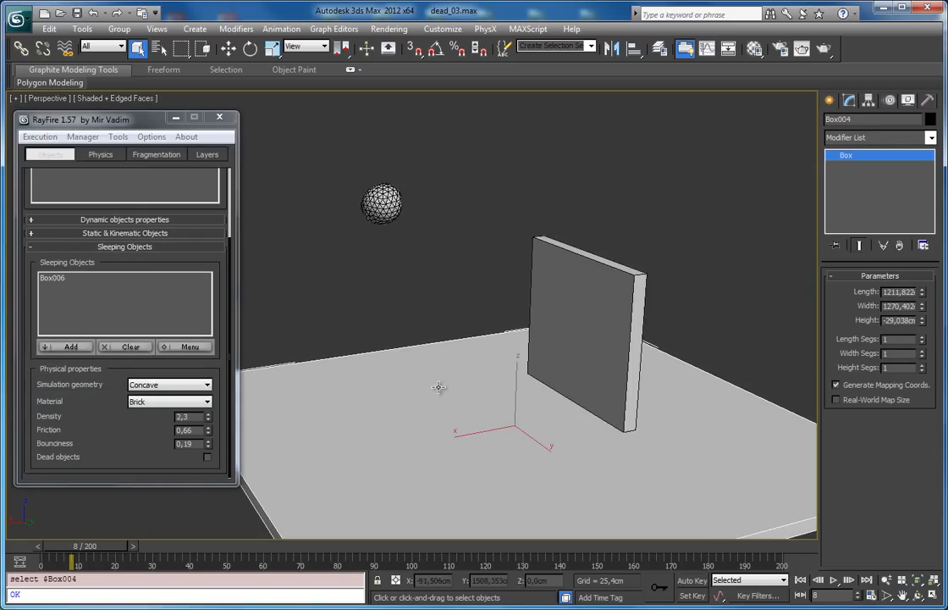
left_click(93, 232)
left_click(68, 306)
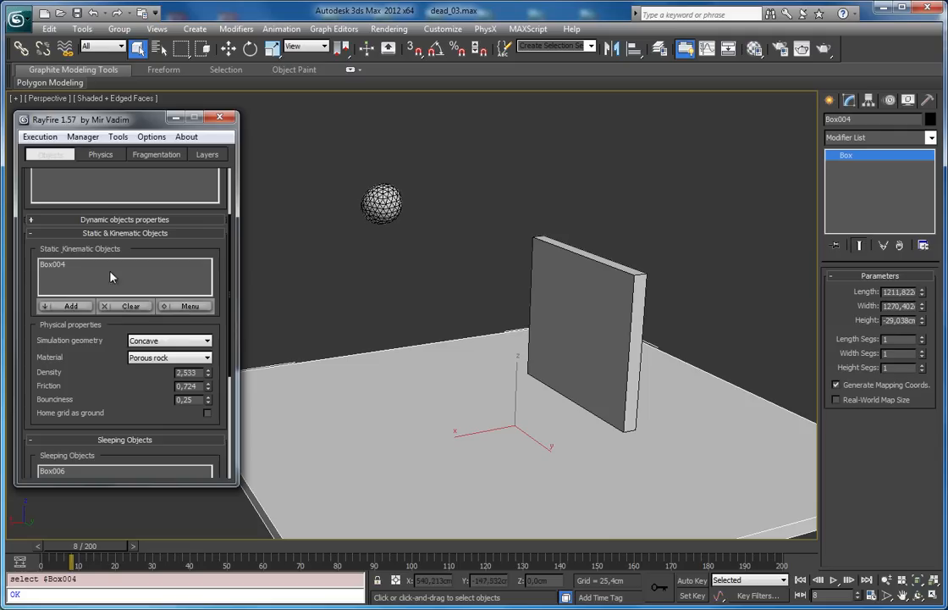
Select the standing wall and enable Dead objects in the sleeping objects' physical properties
left_click(501, 247)
scroll(504, 218, "up", 5)
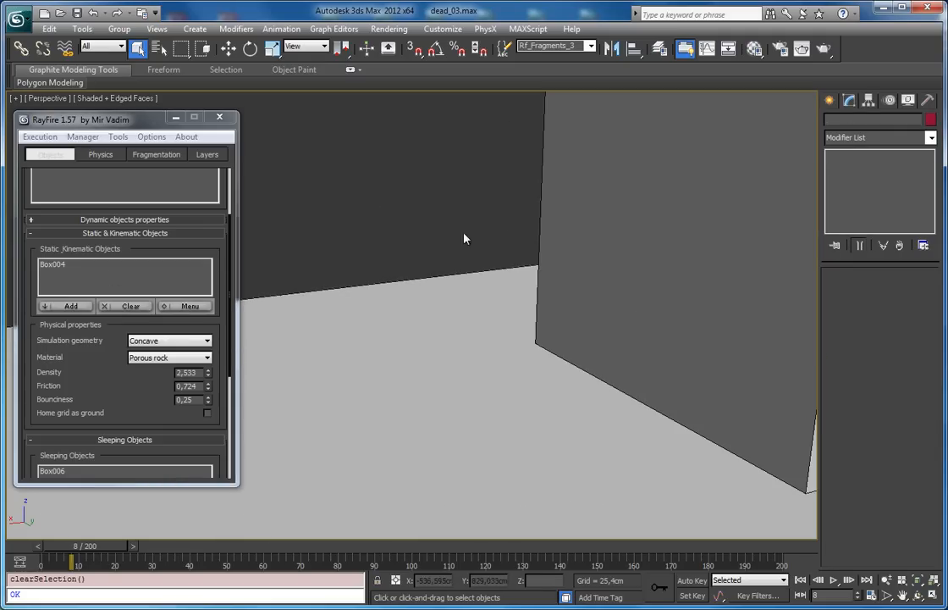
scroll(576, 231, "down", 5)
left_click(502, 219)
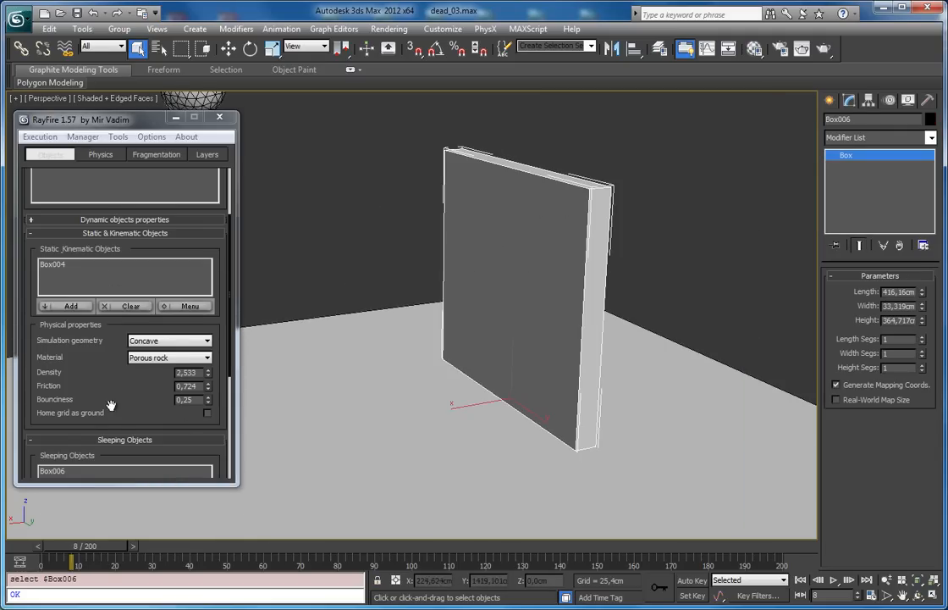
scroll(117, 296, "down", 4)
left_click(211, 459)
Enable Demolish geometry in the PhysX demolition properties
left_click(98, 155)
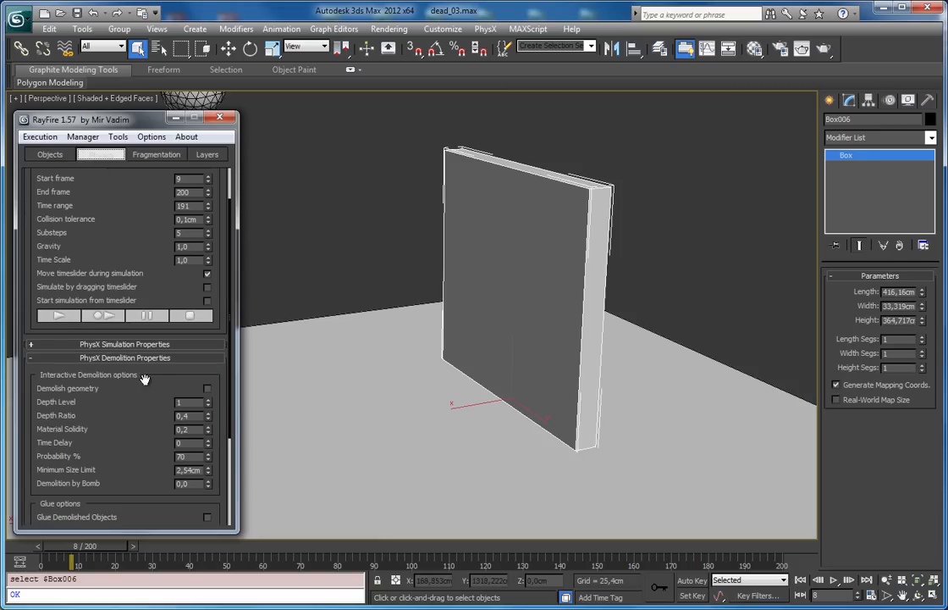
left_click(209, 389)
middle_click_drag(441, 191, 435, 239)
Reduce the wall's width to about 14.3 cm and review the Voronoi - Impact point fragmentation options
left_click(152, 155)
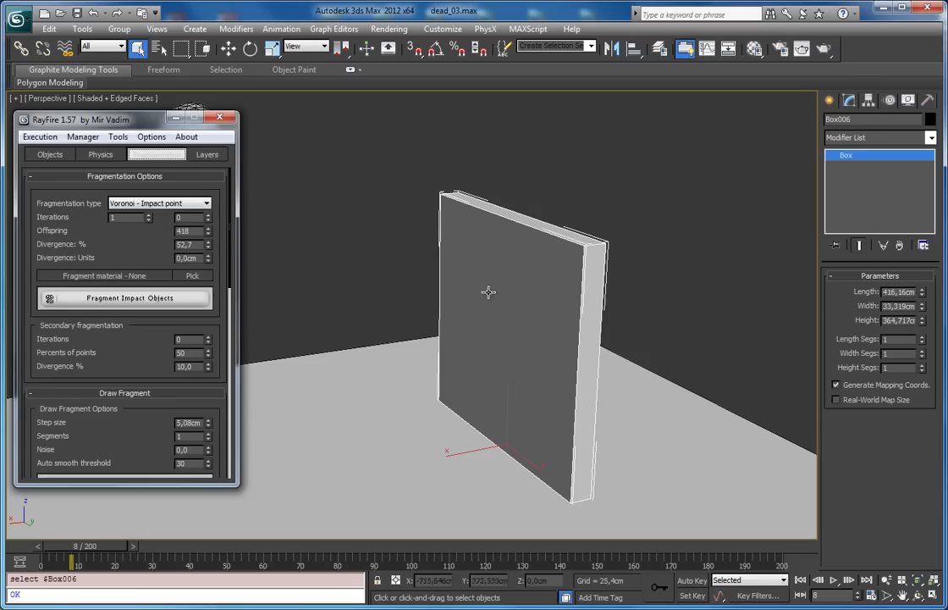
left_click_drag(923, 309, 928, 343)
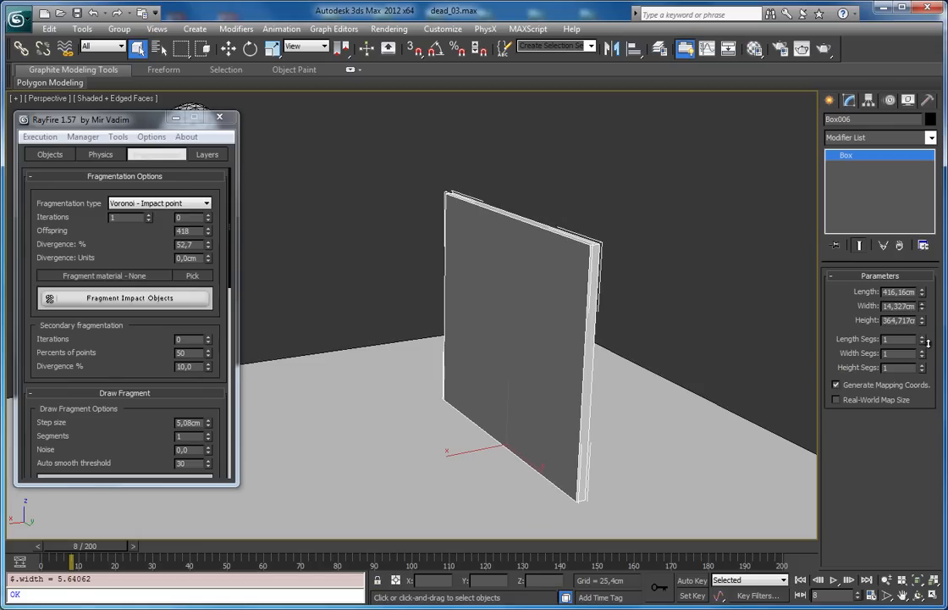
left_click_drag(82, 252, 85, 238)
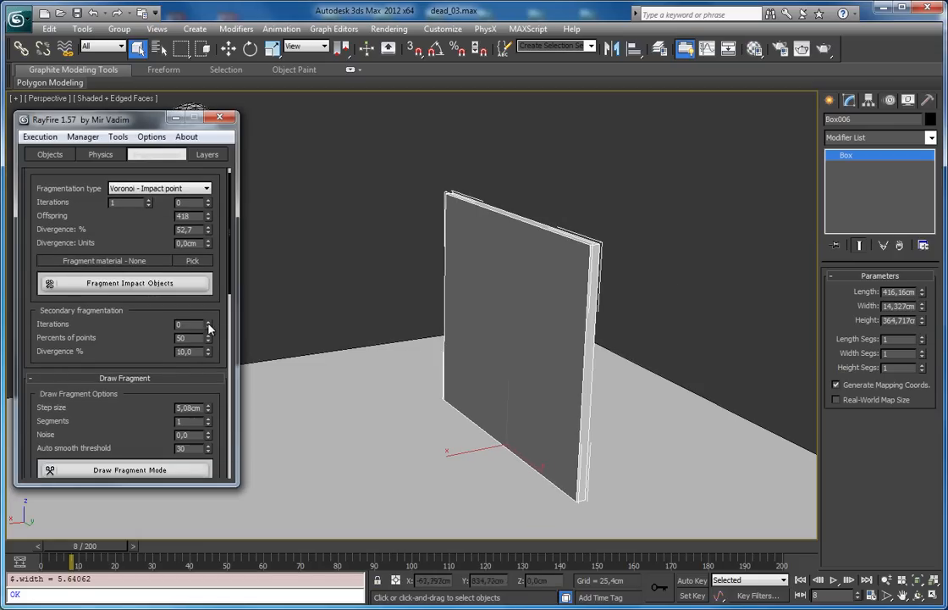
Bake the sphere's impact on the wall with Dead objects enabled, and inspect the broken area without edged faces
left_click(91, 153)
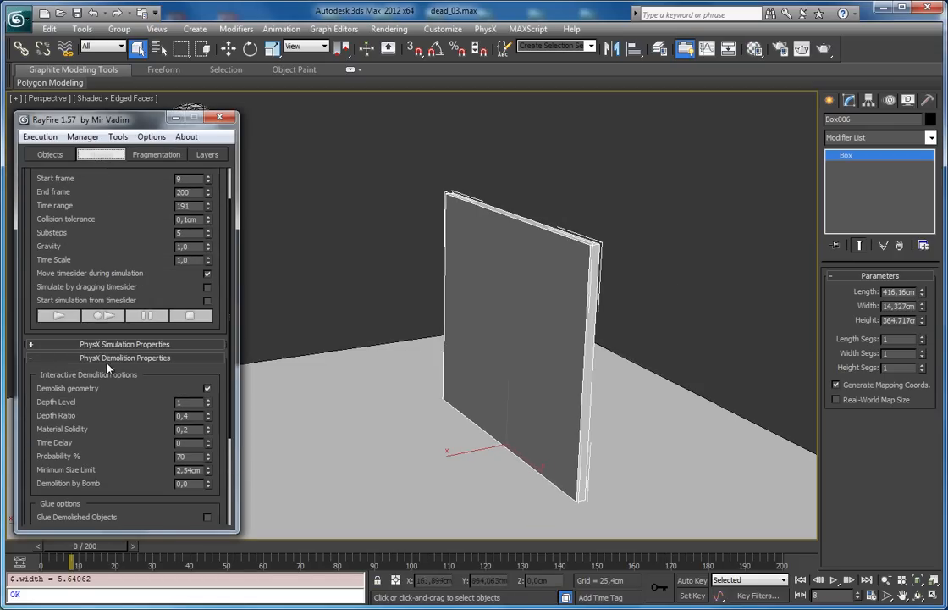
left_click(101, 316)
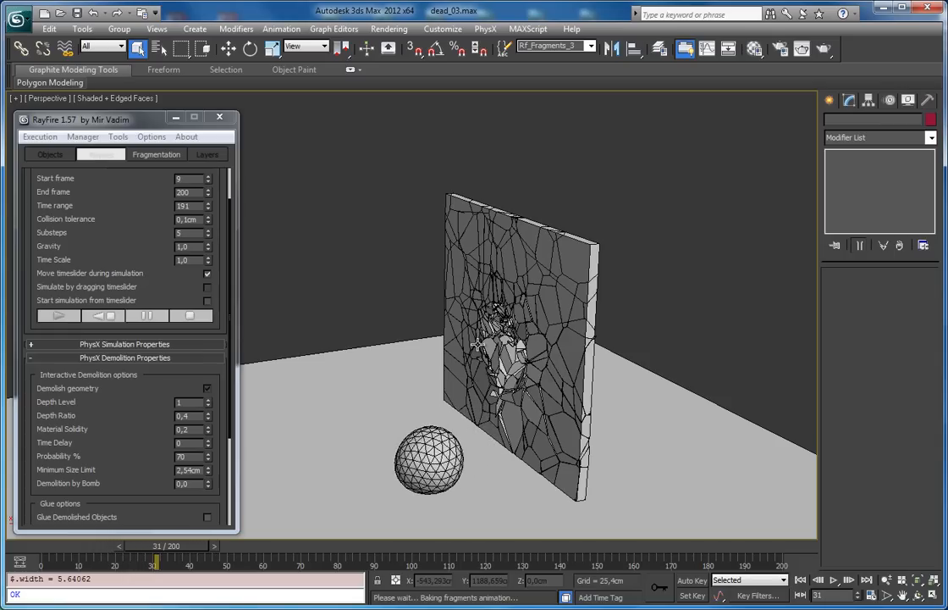
key("F4")
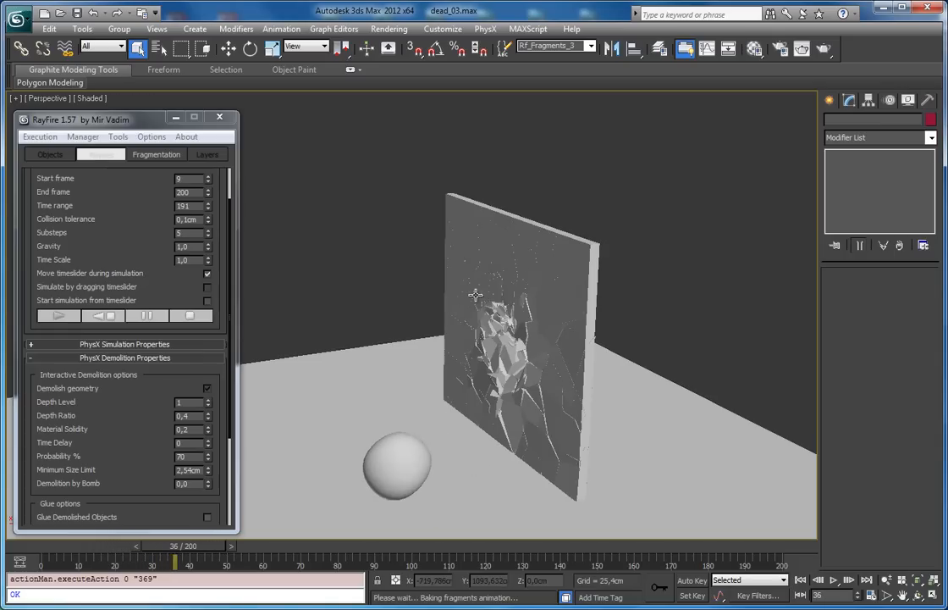
middle_click_drag(472, 356, 450, 273, "alt")
scroll(607, 336, "up", 3)
Stop the bake and restore the unbroken wall at frame 0, with edged faces displayed again
left_click(187, 316)
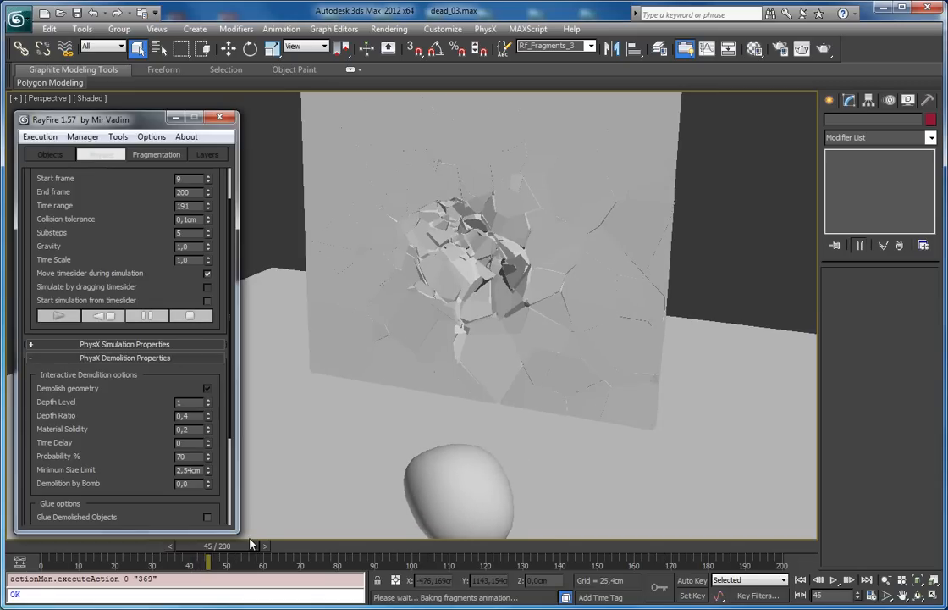
mouse_move(131, 552)
left_mouse_down()
mouse_move(94, 553)
mouse_move(161, 555)
mouse_move(64, 558)
left_mouse_up()
key("F4")
left_click(83, 137)
left_click(93, 167)
Disable Dead objects for the sleeping wall and review the static ground's physical properties
left_click(46, 156)
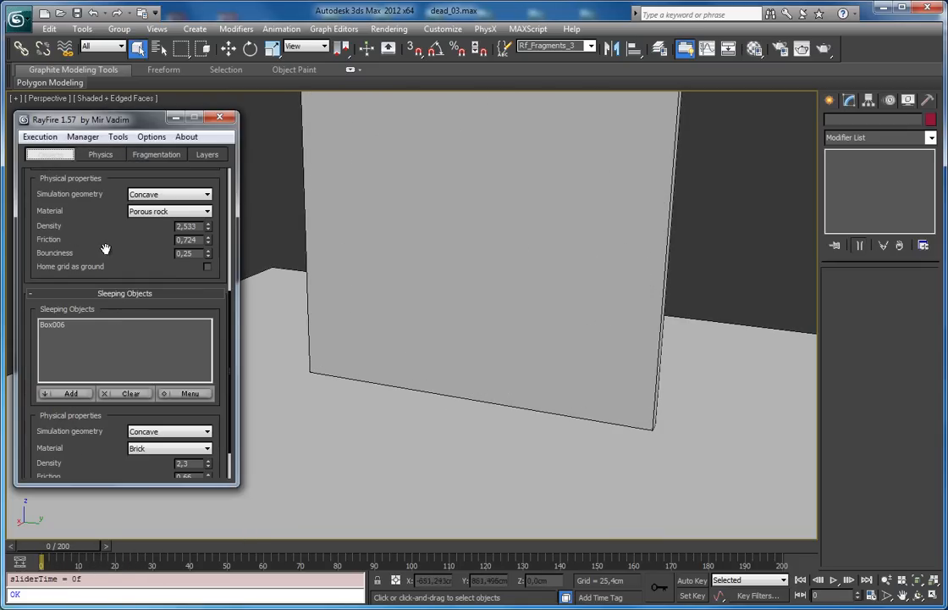
left_click_drag(105, 248, 98, 160)
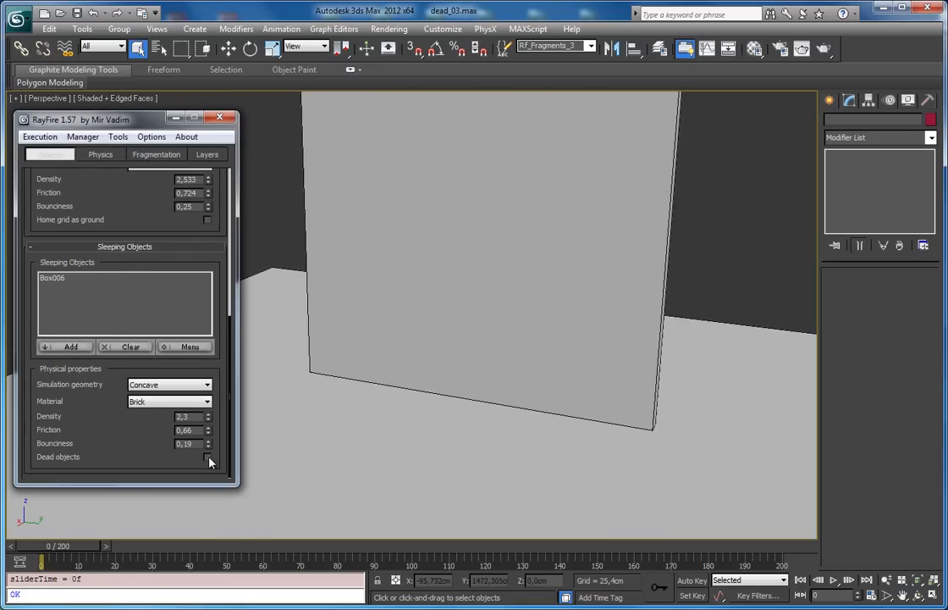
left_click(433, 220)
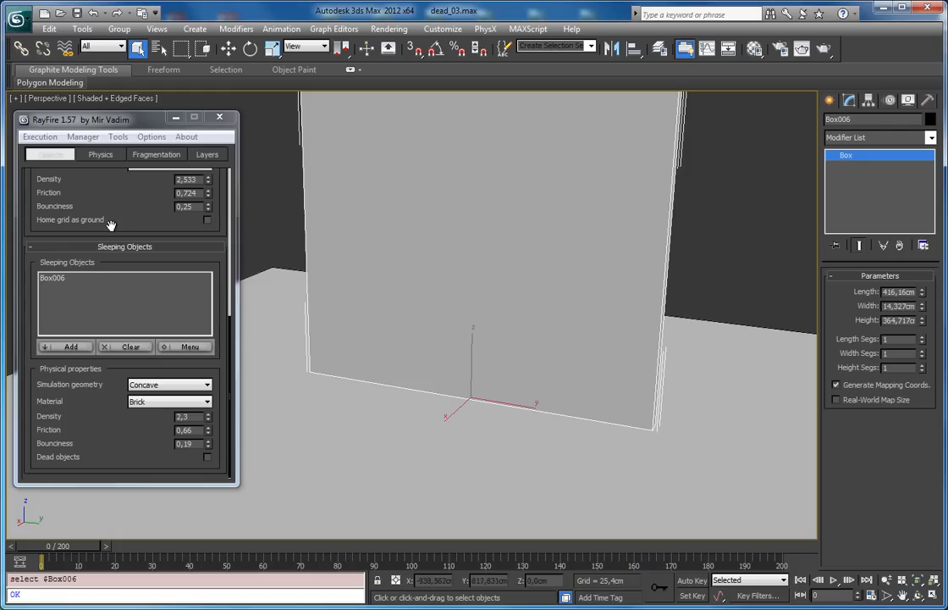
scroll(124, 209, "up", 4)
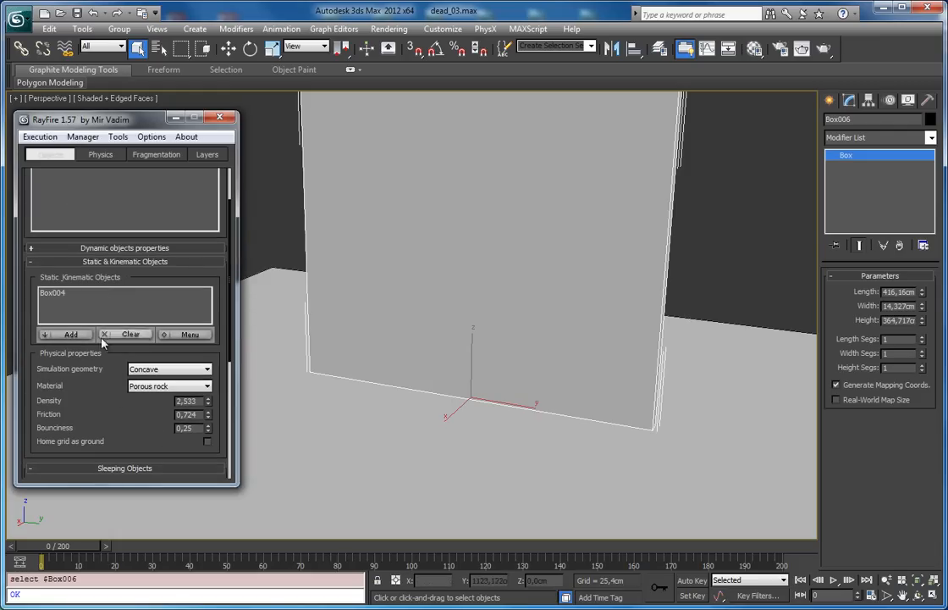
Try baking the sphere's impact on the wall with Dead objects disabled
left_click(101, 156)
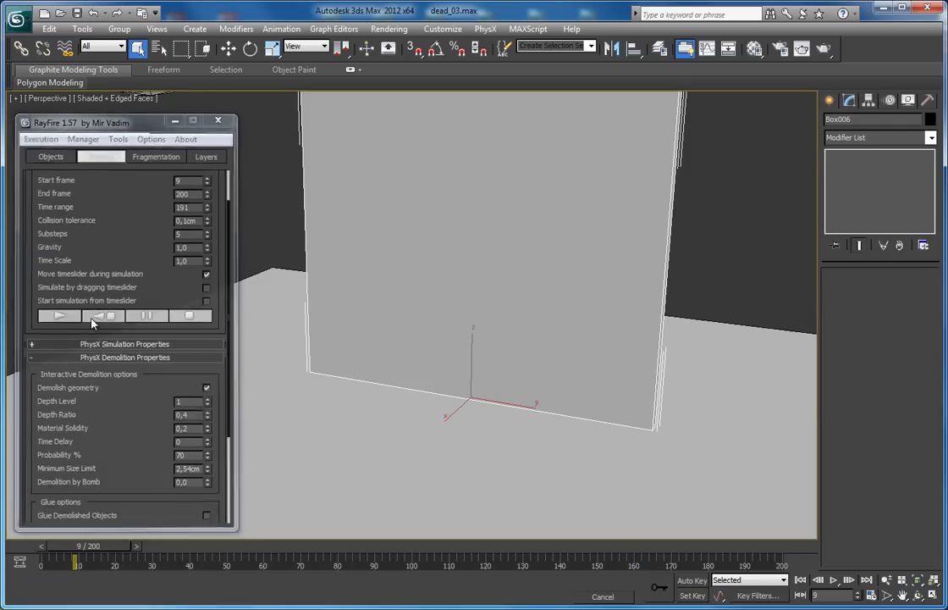
left_click(91, 315)
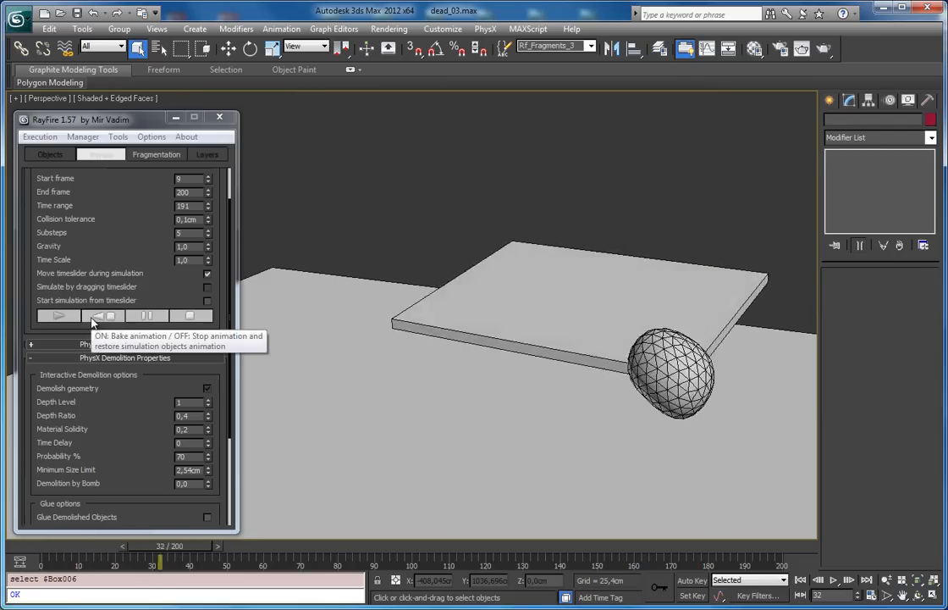
left_click(91, 318)
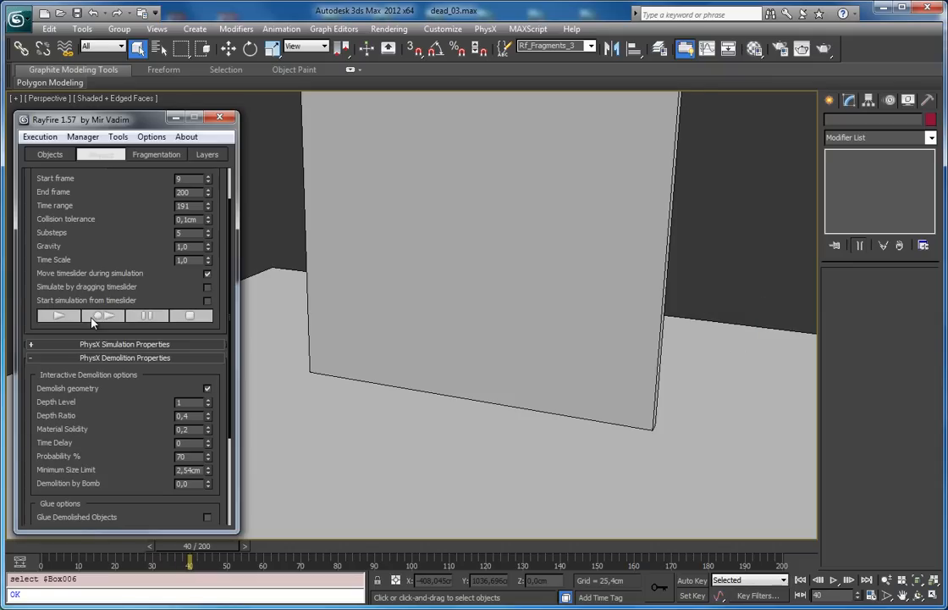
Set the static ground's material to Brick and bake the wall's demolition again
left_click(49, 154)
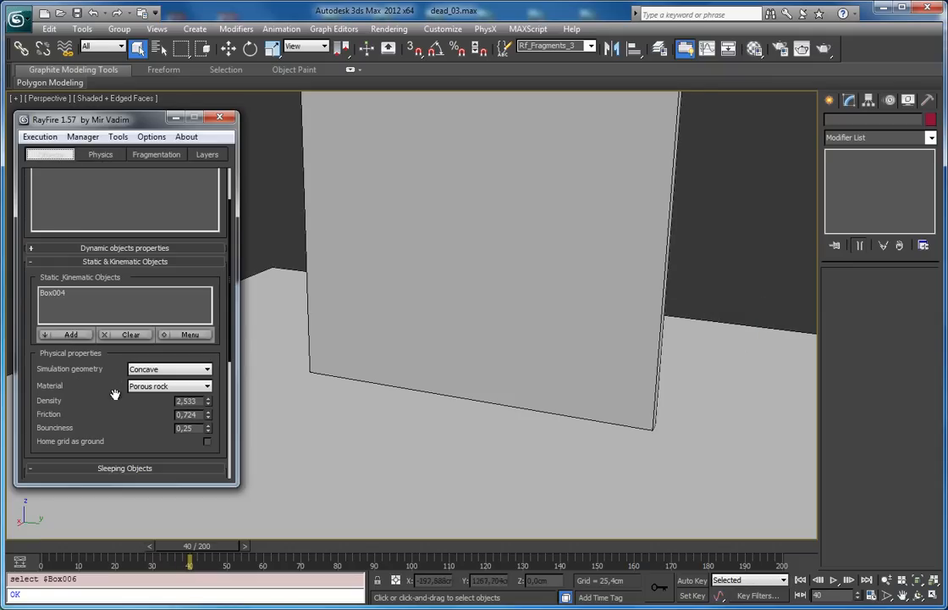
left_click(160, 387)
left_click_drag(207, 433, 208, 447)
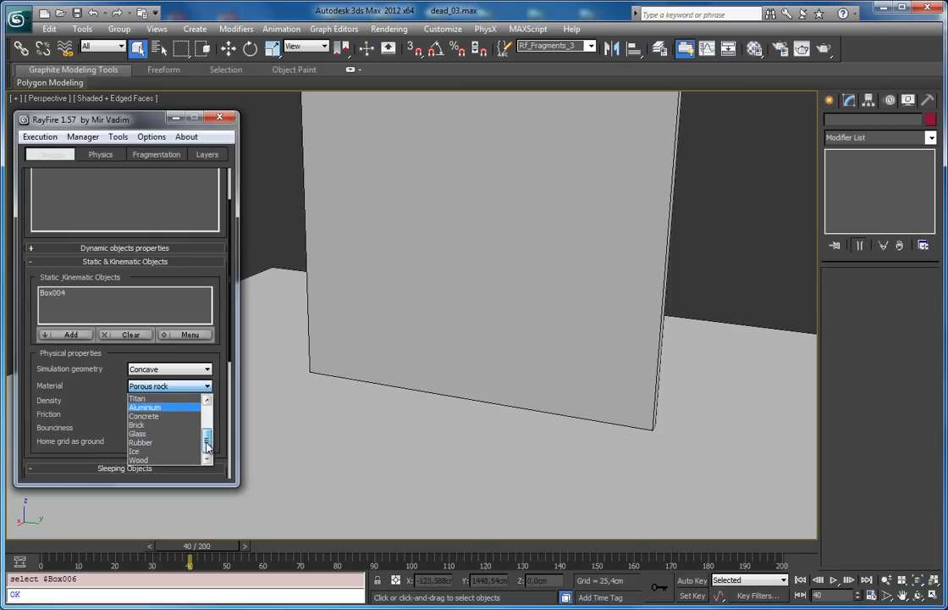
left_click(141, 425)
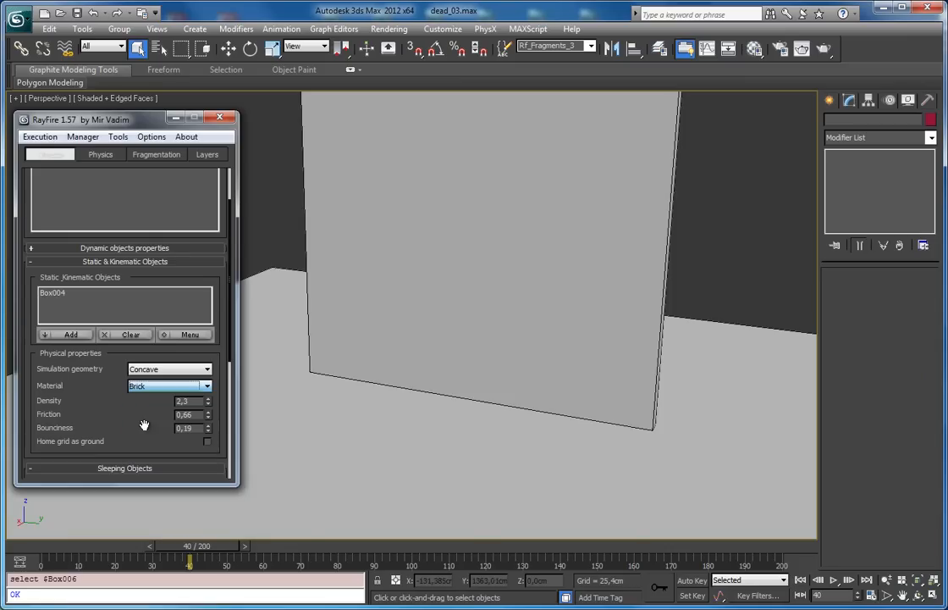
left_click(101, 154)
left_click(97, 322)
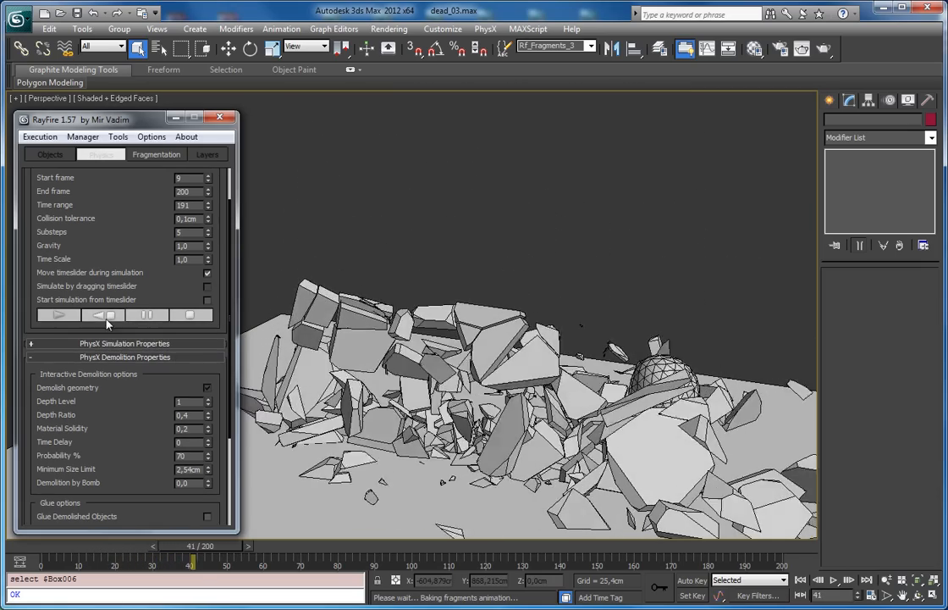
Restore the unbroken wall, enable Dead objects for the sleeping wall and bake the sphere's impact again
left_click(106, 316)
left_click(51, 154)
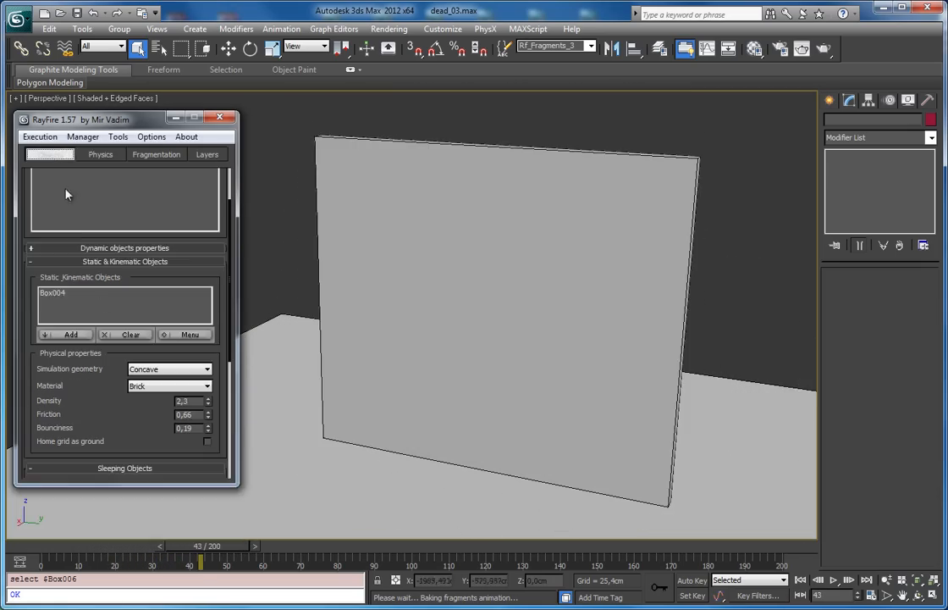
scroll(123, 399, "down", 5)
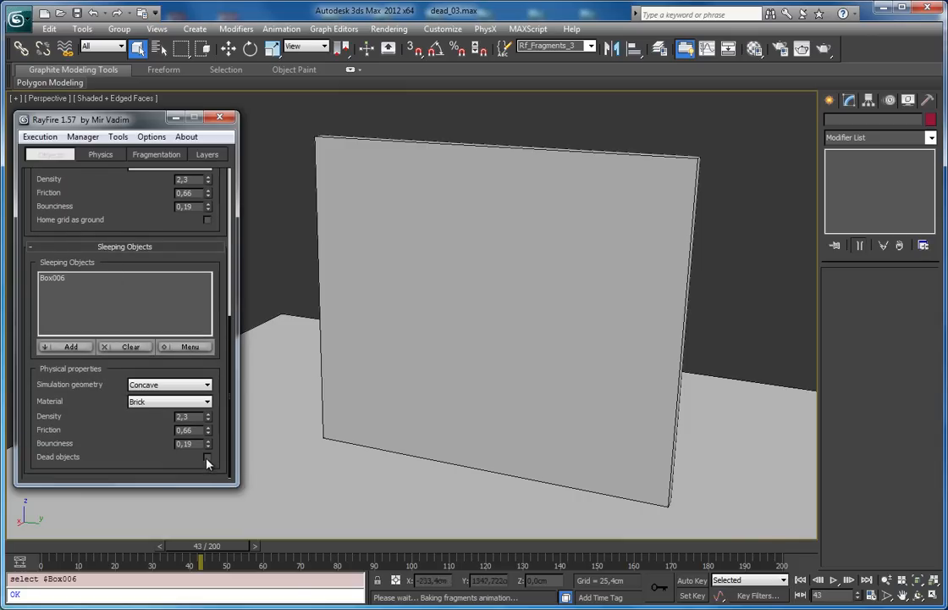
left_click(97, 154)
left_click(97, 315)
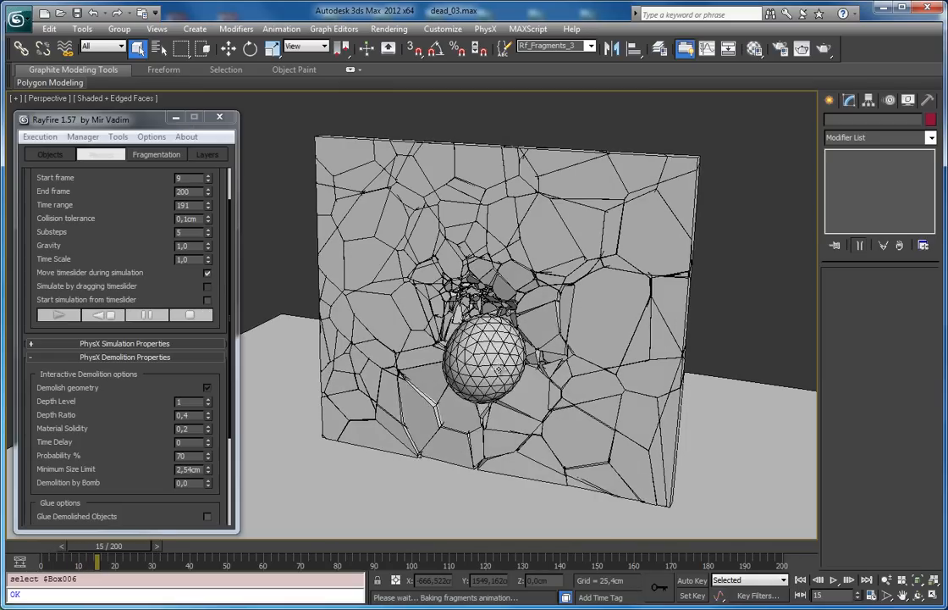
key("F4")
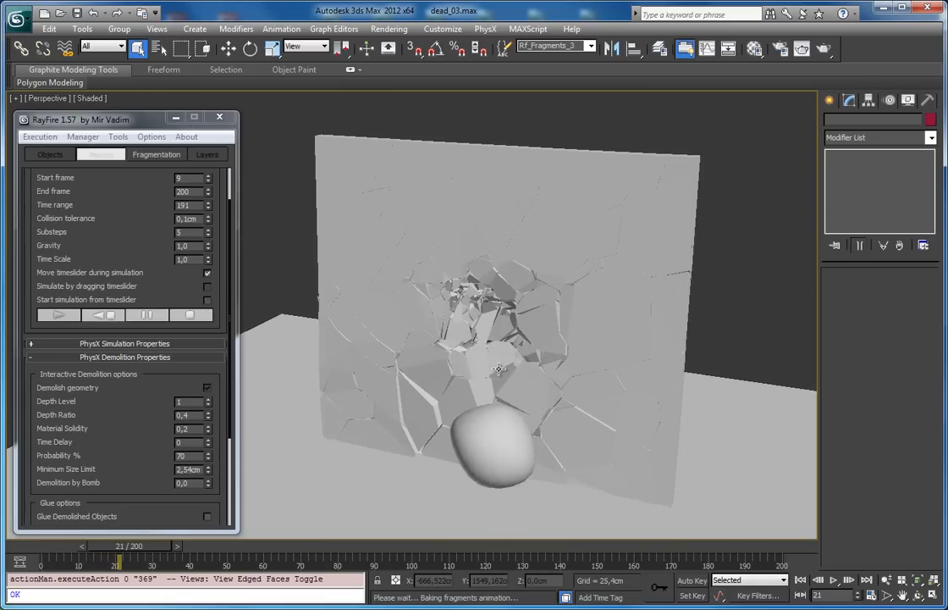
key("F4")
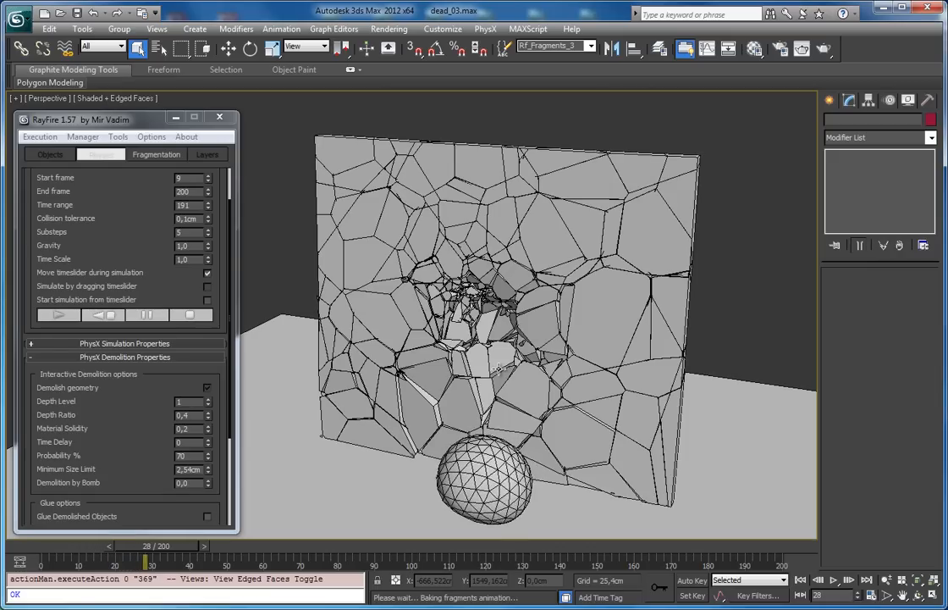
middle_click_drag(601, 368, 592, 295)
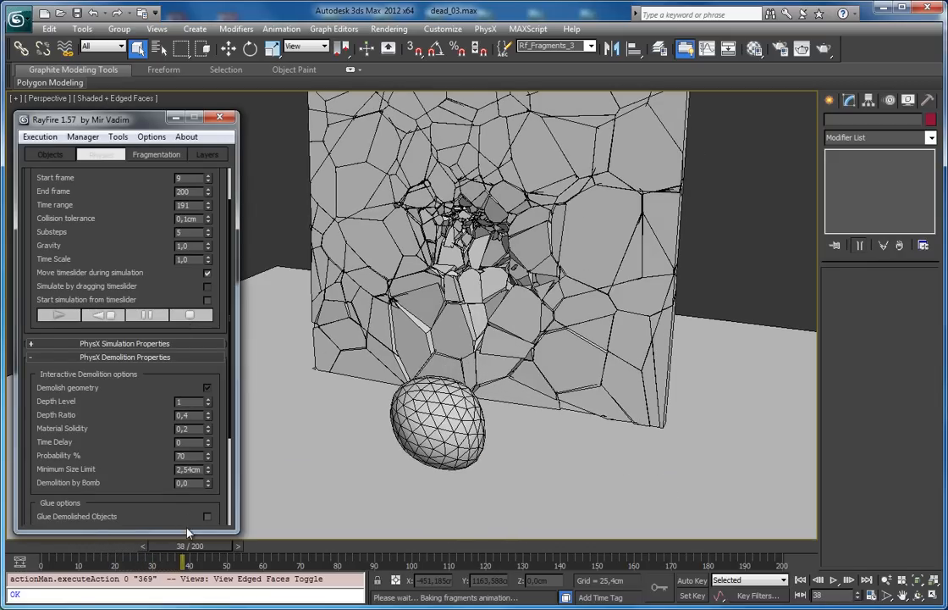
Play back and scrub through the baked animation around the sphere's impact to examine the wall's fragments
left_click_drag(192, 550, 56, 551)
key("/")
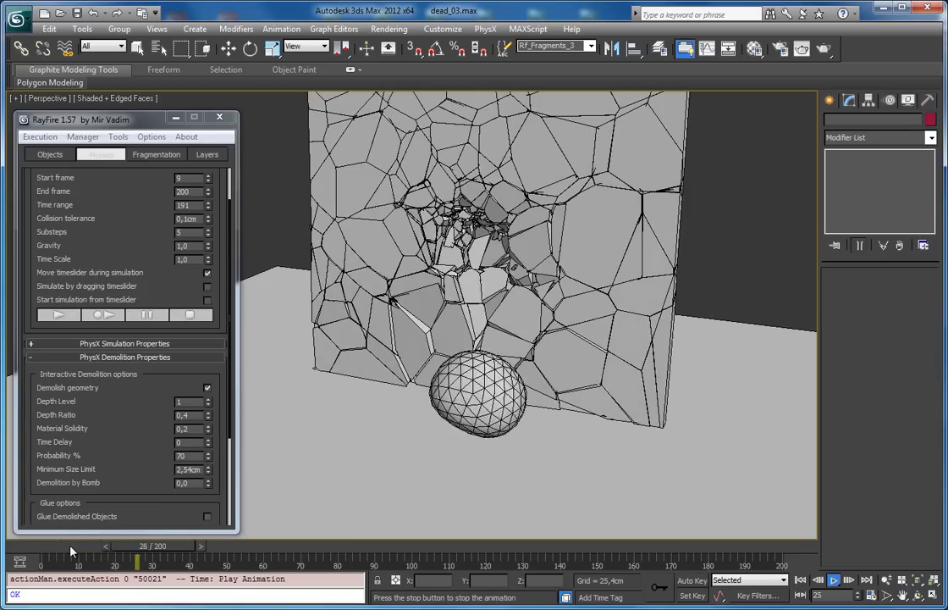
key("/")
left_click_drag(211, 549, 39, 553)
key("/")
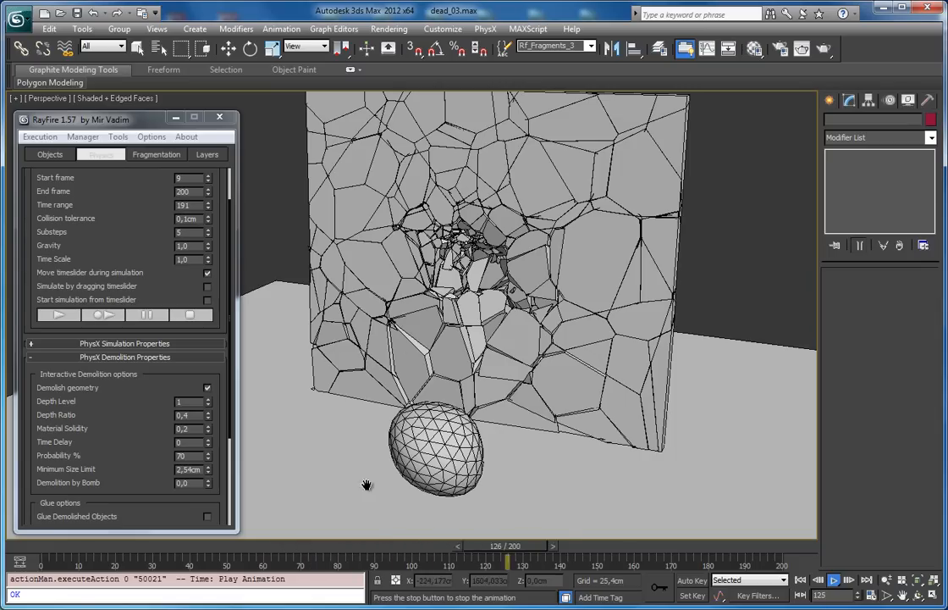
left_click_drag(234, 548, 177, 542)
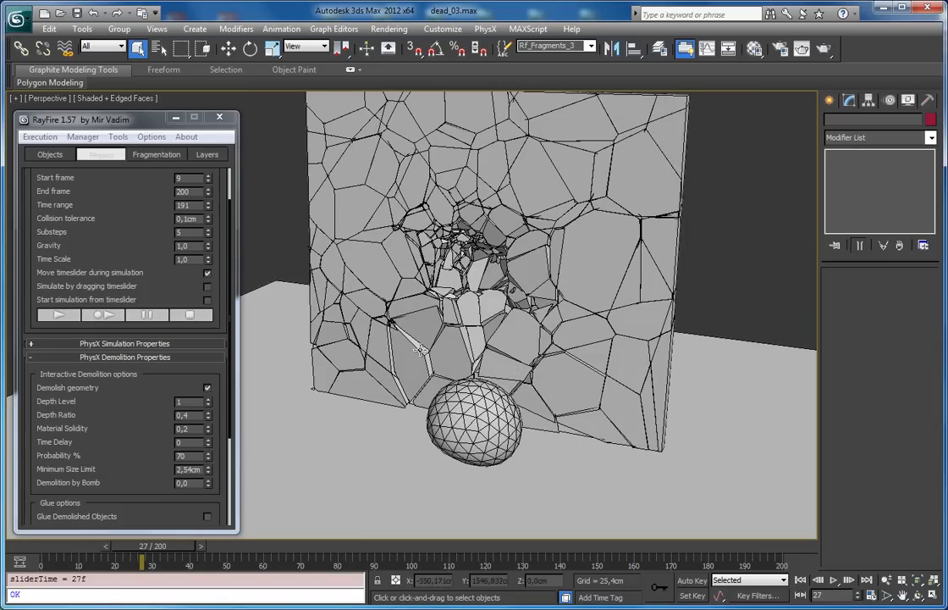
left_click_drag(160, 546, 133, 546)
Restore the unbroken wall and bake its demolition again with the collision tolerance set to 0.3 cm
left_click(83, 137)
left_click(91, 165)
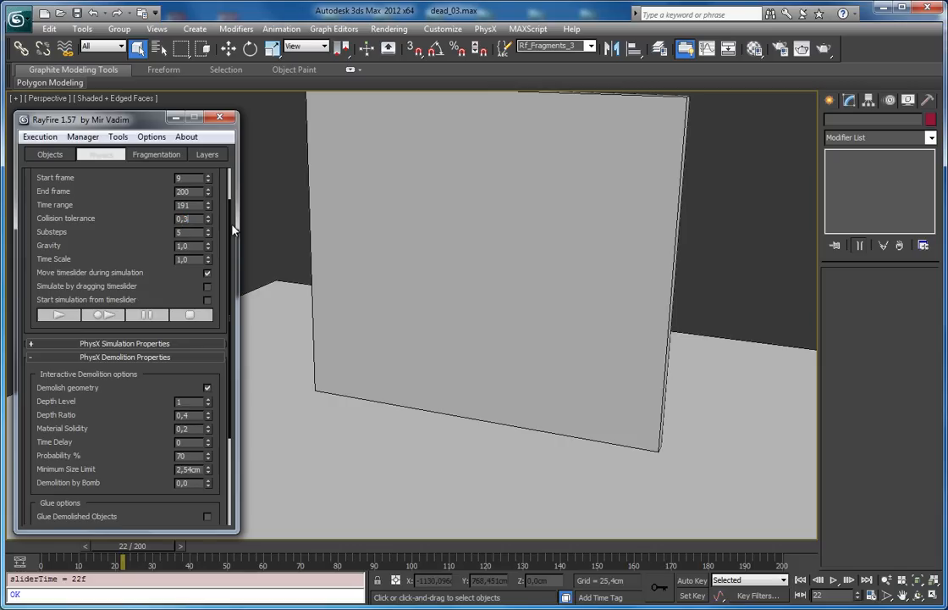
left_click(115, 316)
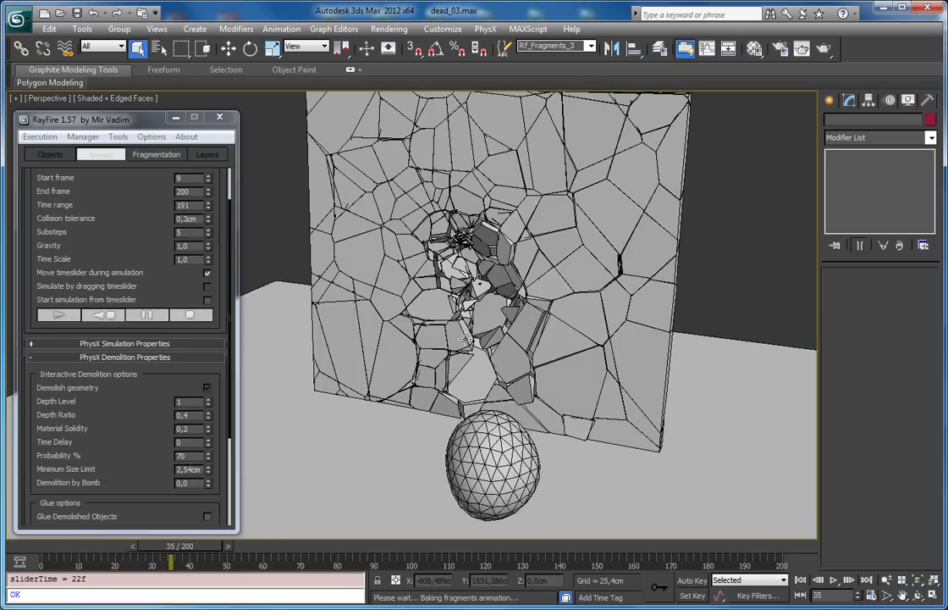
key("F4")
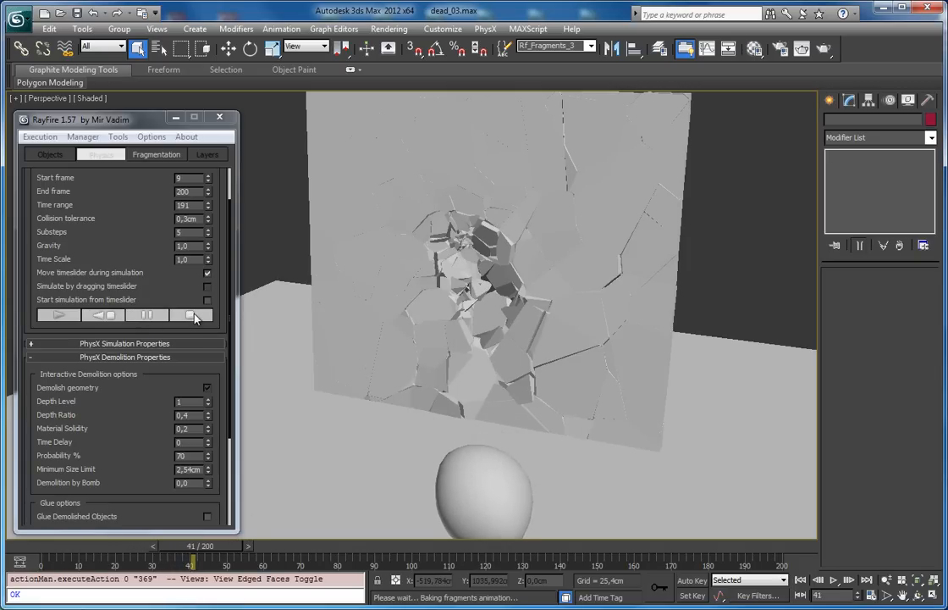
Rewind to frame 0 and play the baked demolition with edged faces displayed
left_click_drag(209, 550, 55, 573)
scroll(610, 322, "down", 3)
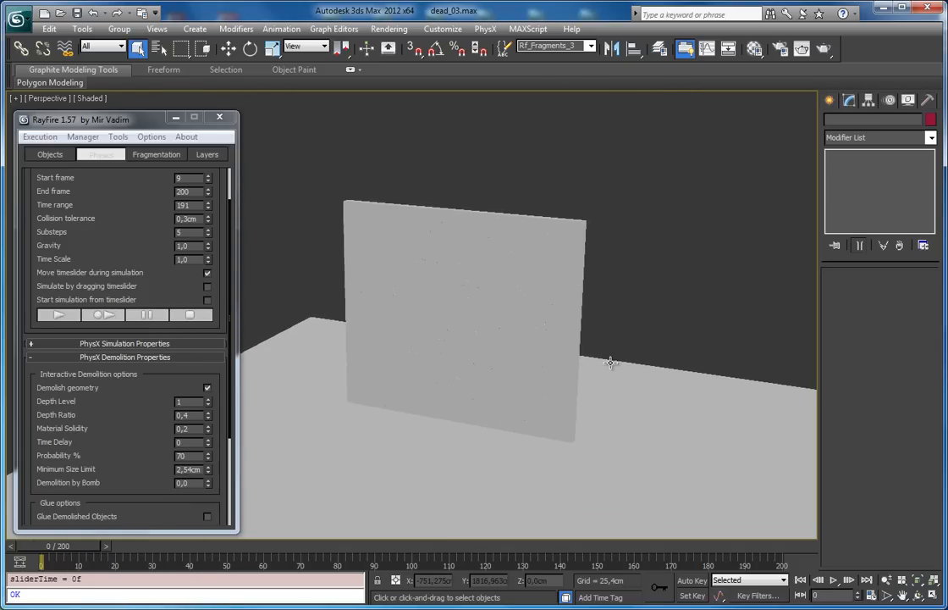
key("F4")
key("slash")
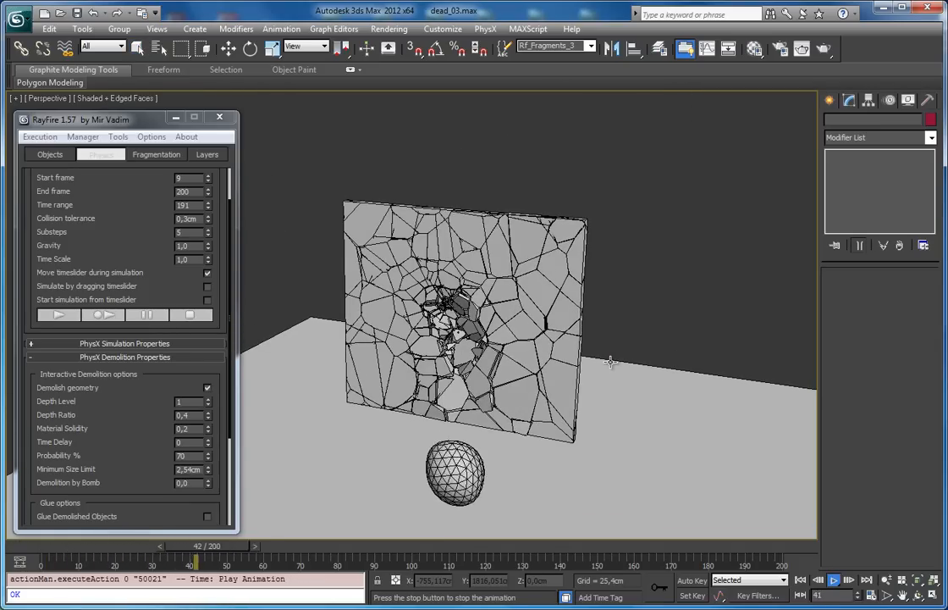
key("slash")
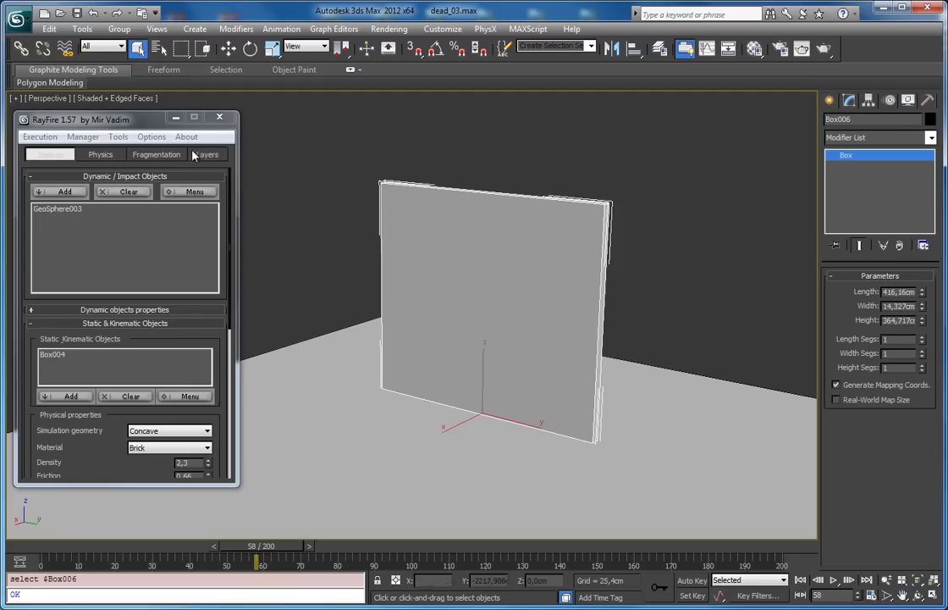
Open the wall's custom properties beside the model and disable Dead Sleeping
left_click(152, 136)
left_click(162, 214)
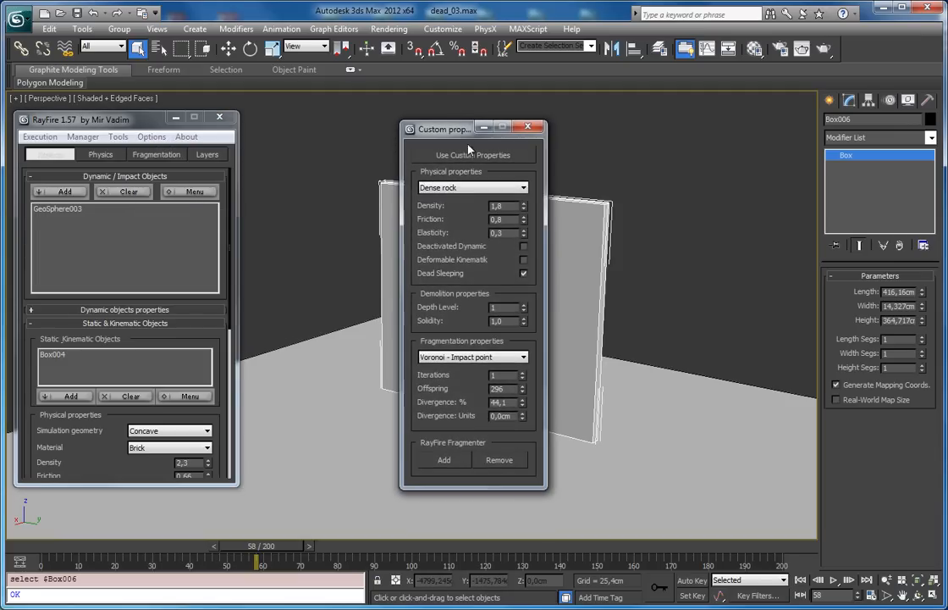
left_click_drag(440, 129, 705, 115)
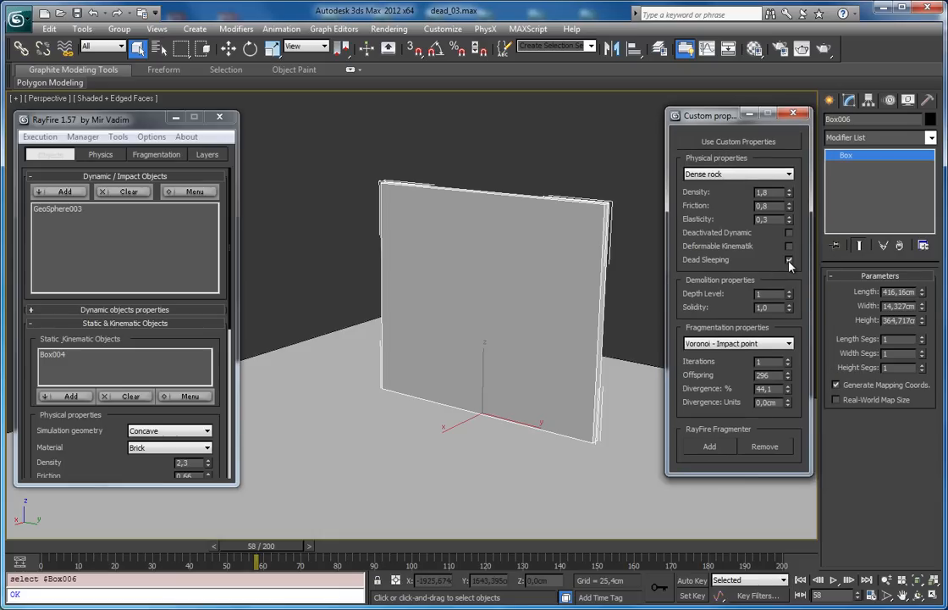
left_click(475, 188)
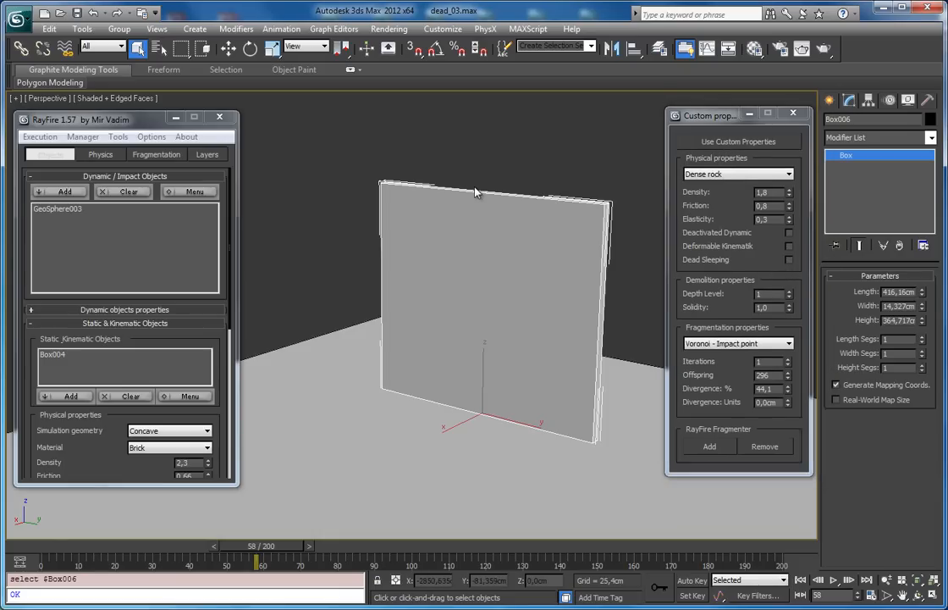
left_click(466, 208)
Unhide all objects and add the cylinder to the sleeping objects
right_click(498, 201)
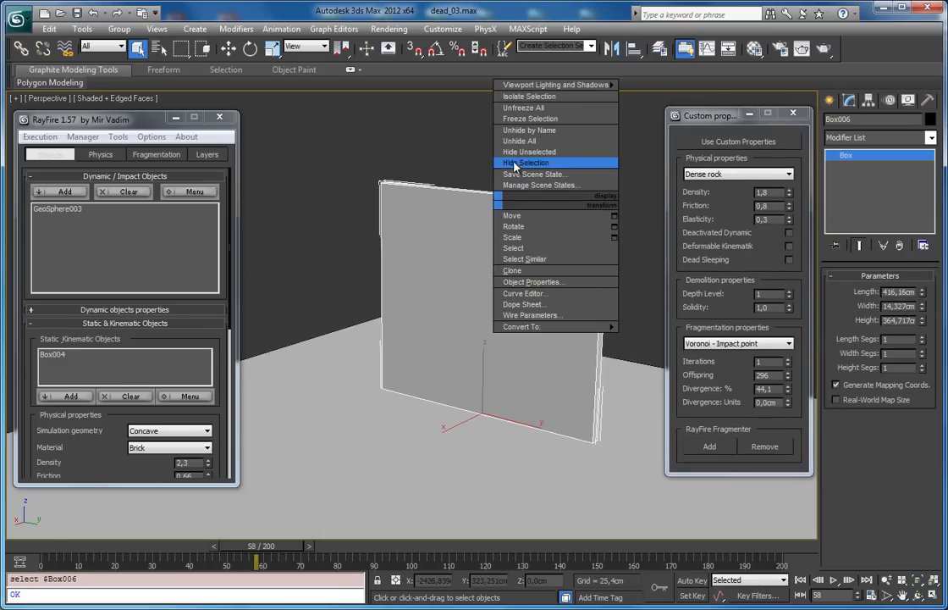
left_click(520, 145)
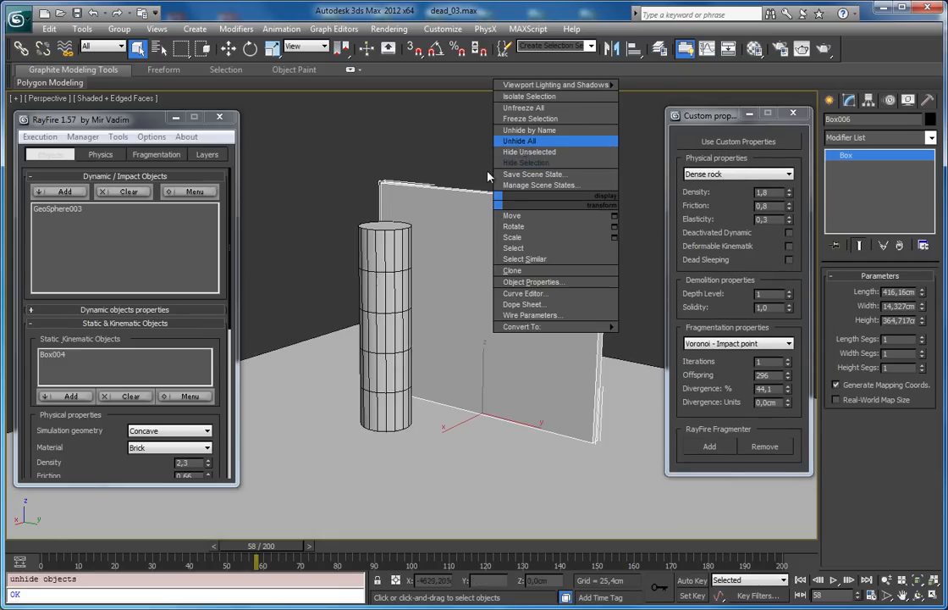
left_click(275, 214)
left_click(361, 237)
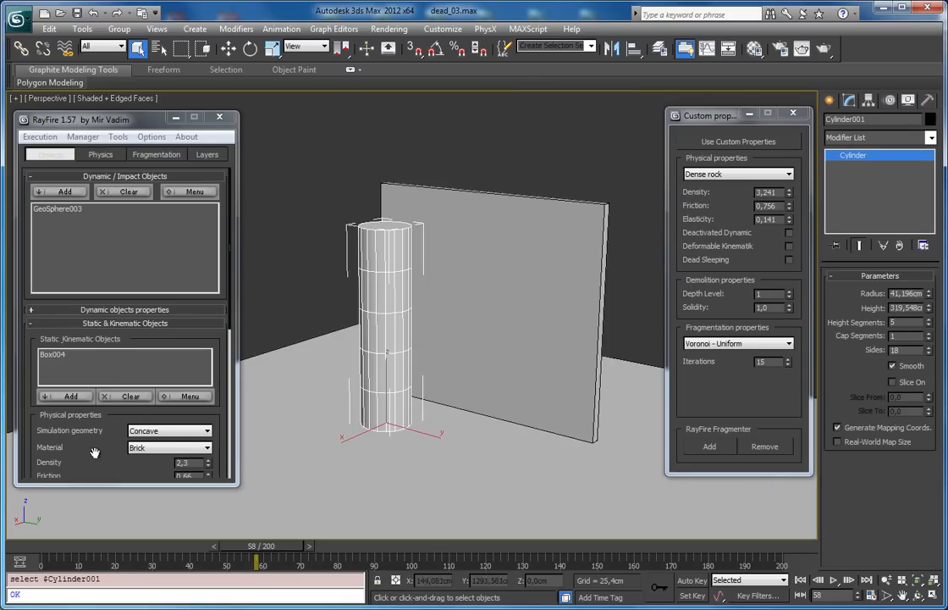
scroll(94, 452, "down", 5)
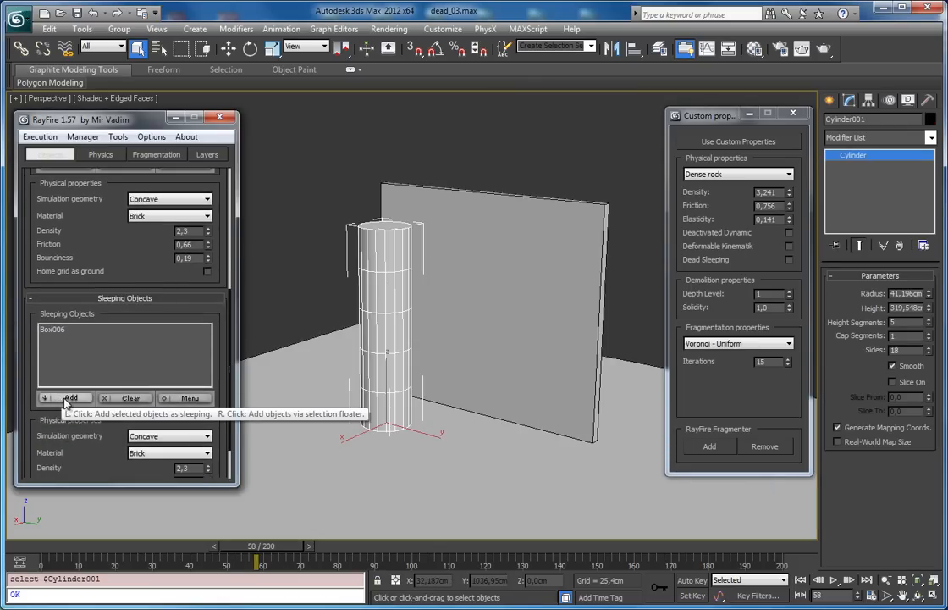
left_click(64, 398)
scroll(95, 381, "down", 1)
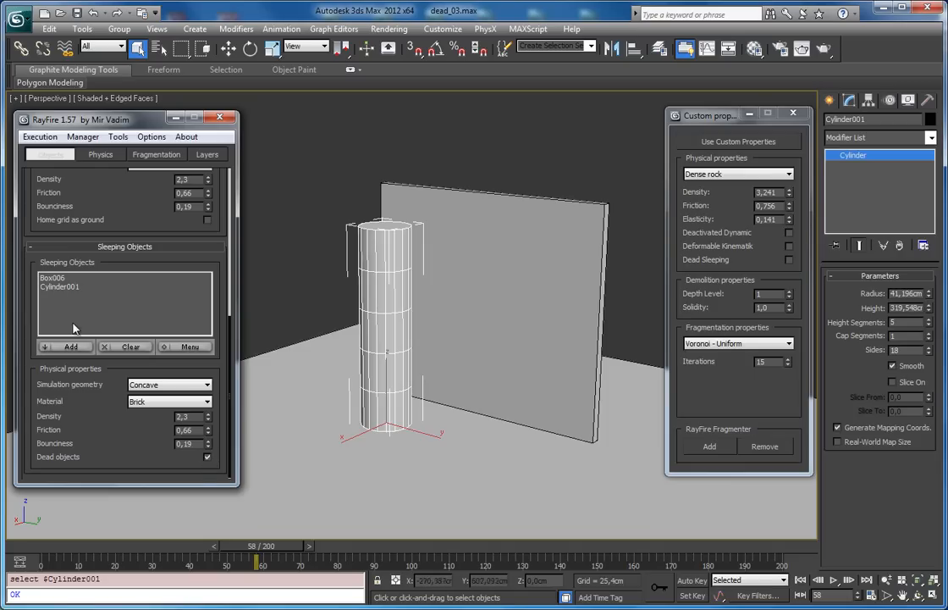
Disable Dead objects for the whole sleeping group and reopen the Custom Properties rollout beside the model
left_click(207, 458)
left_click_drag(707, 115, 692, 125)
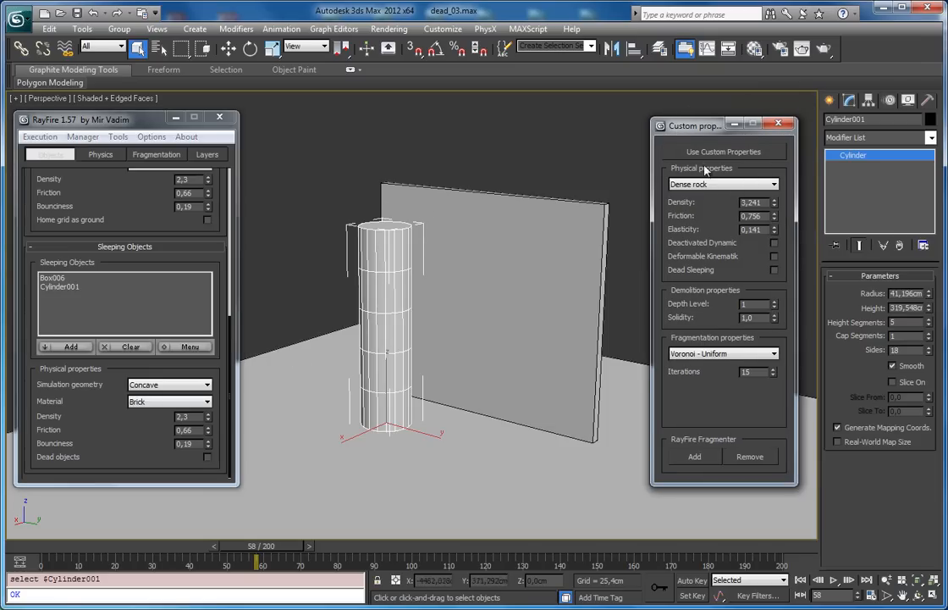
left_click(779, 123)
left_click(152, 137)
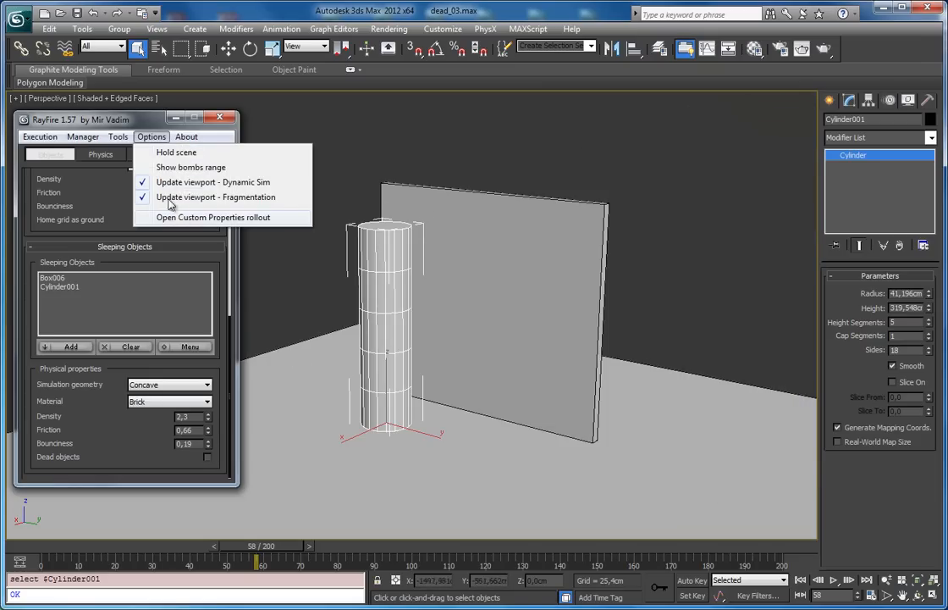
left_click(163, 217)
left_click_drag(464, 130, 665, 127)
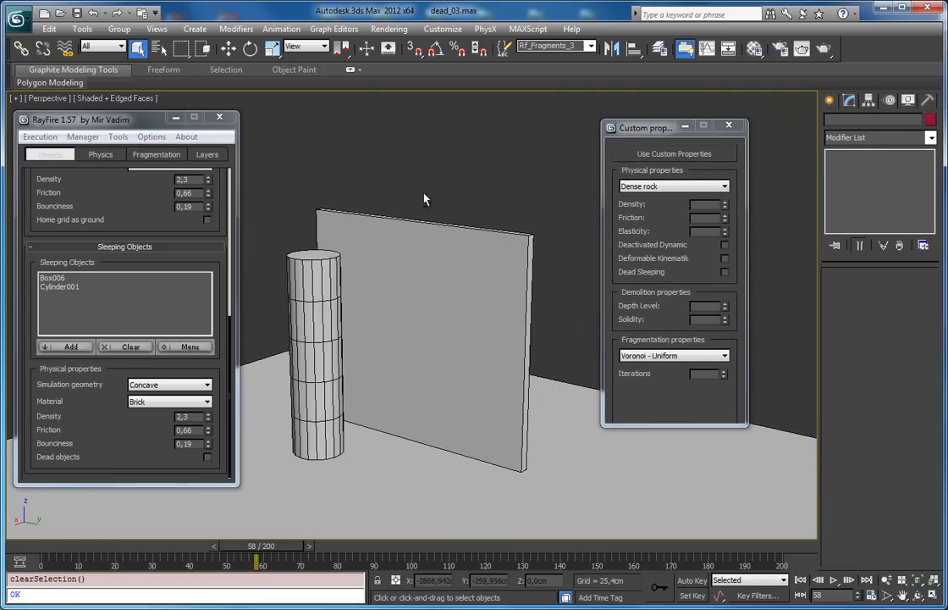
Turn on custom properties for the wall and enable its Dead Sleeping option
middle_click_drag(425, 199, 430, 229, "alt")
left_click(429, 228)
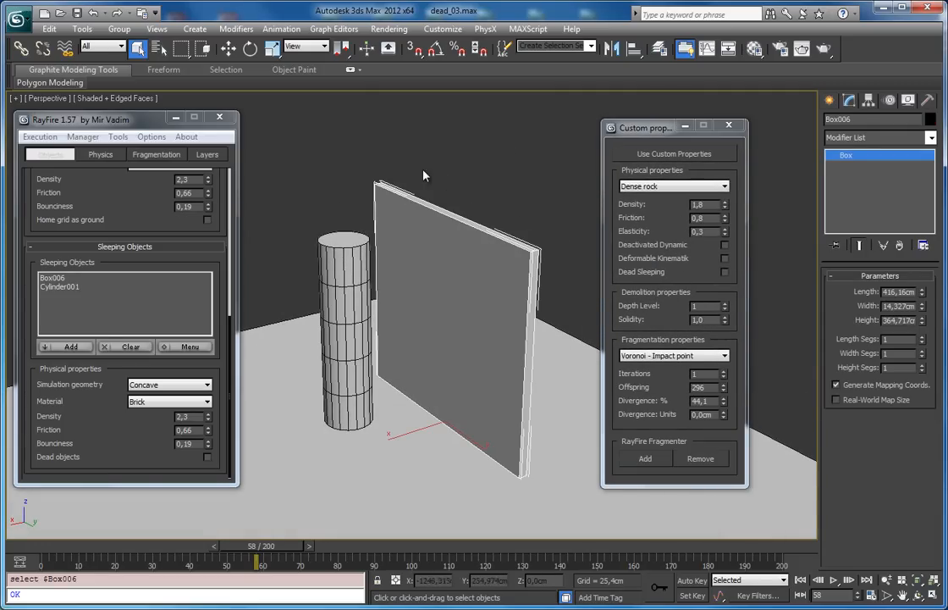
left_click(655, 155)
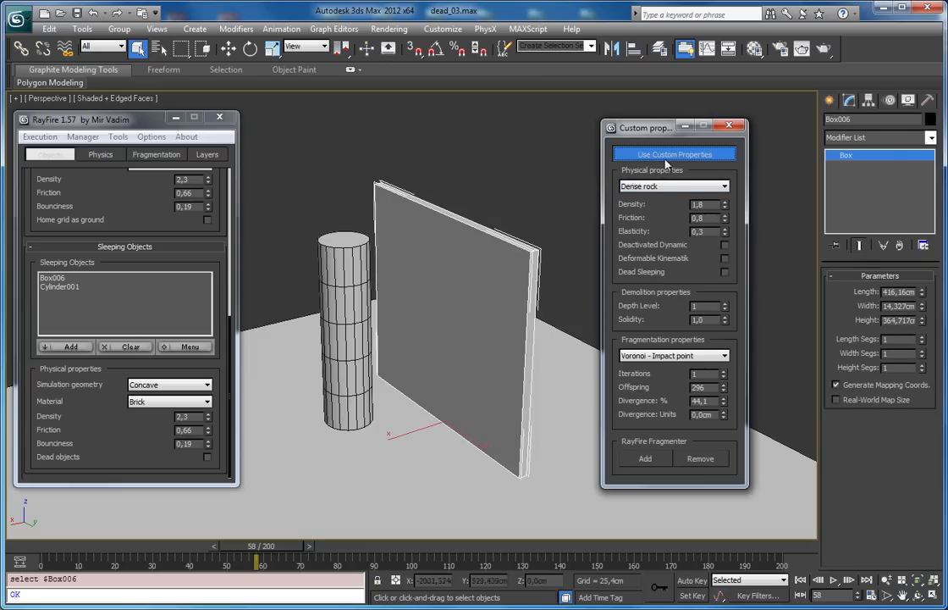
left_click(726, 273)
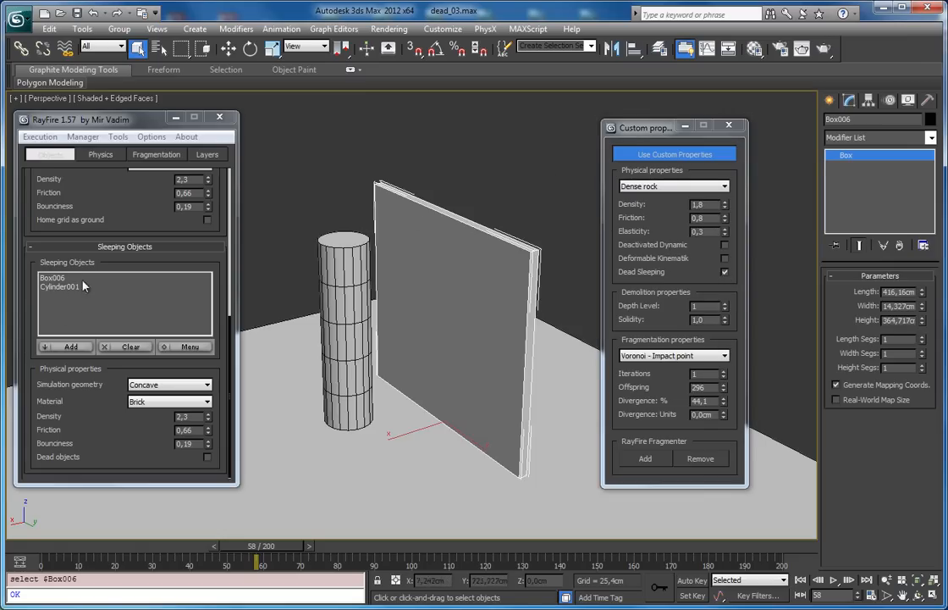
Review the static and sleeping objects' shared settings and disable Dead Sleeping in the wall's custom properties
scroll(171, 290, "up", 4)
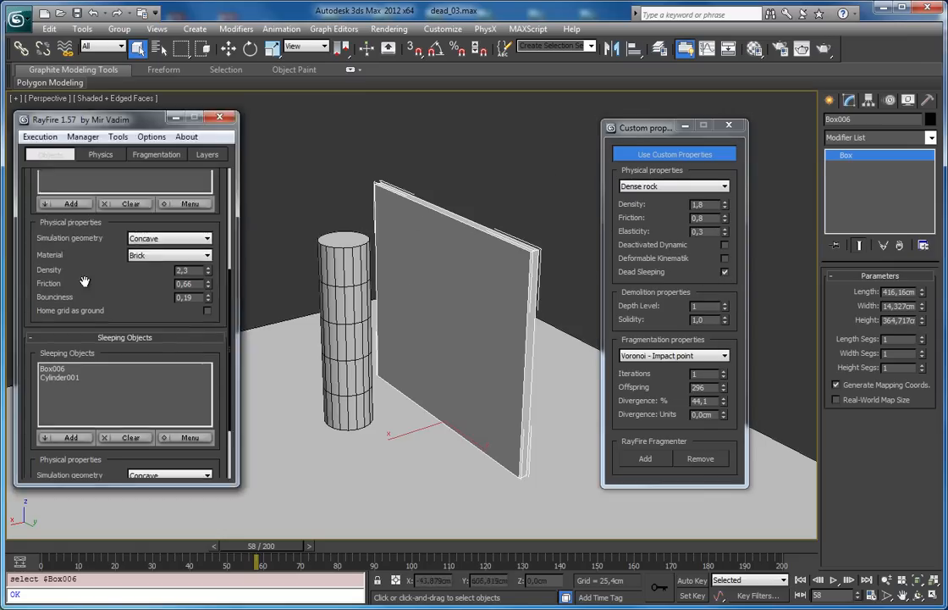
left_click_drag(87, 328, 70, 184)
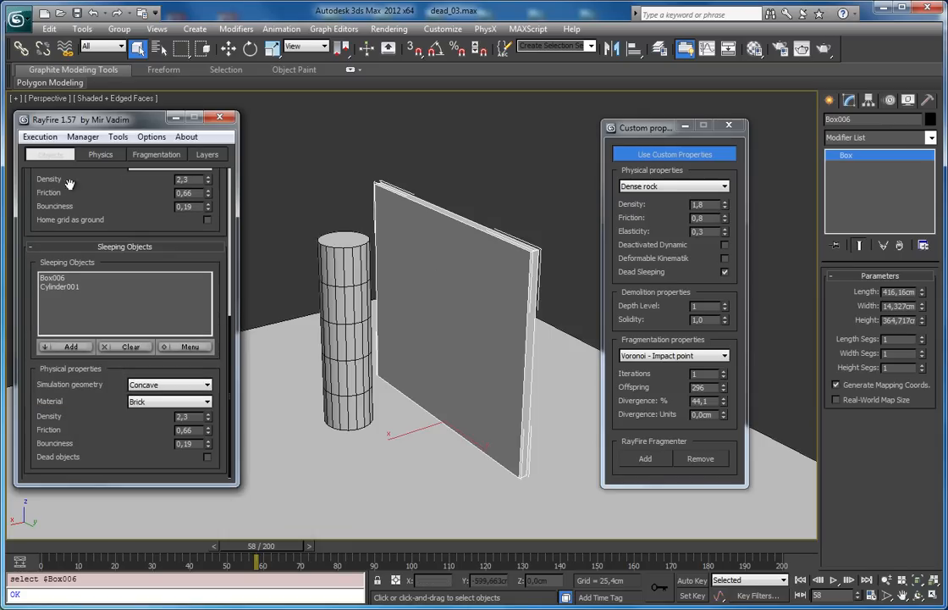
left_click(726, 273)
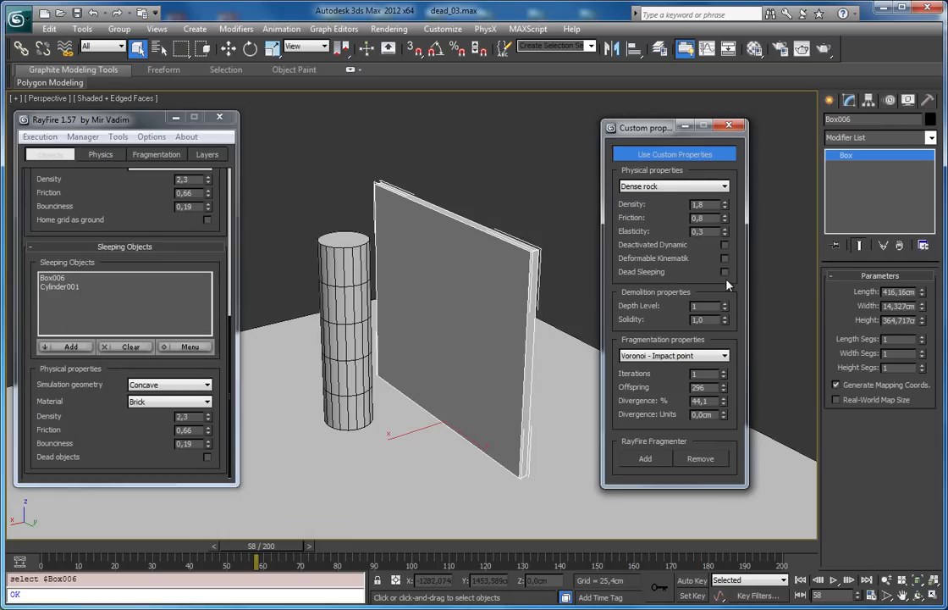
Turn on custom properties for the cylinder and set its custom material to Steel
left_click(353, 244)
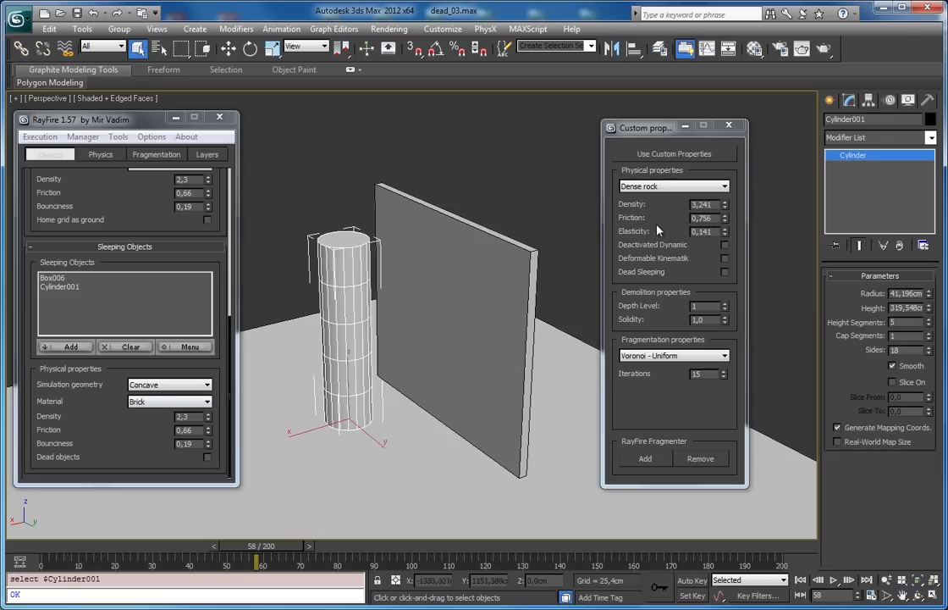
left_click(652, 154)
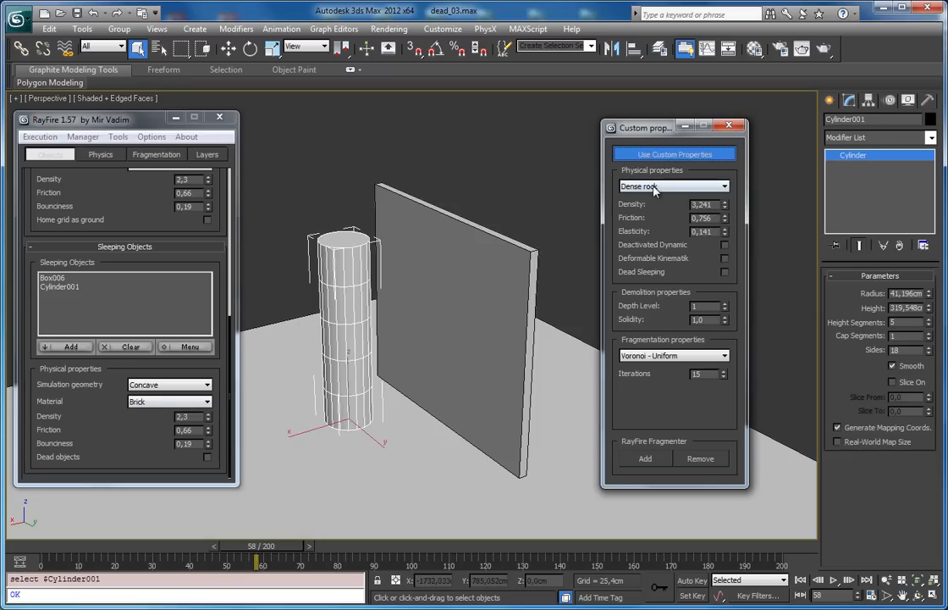
left_click(654, 187)
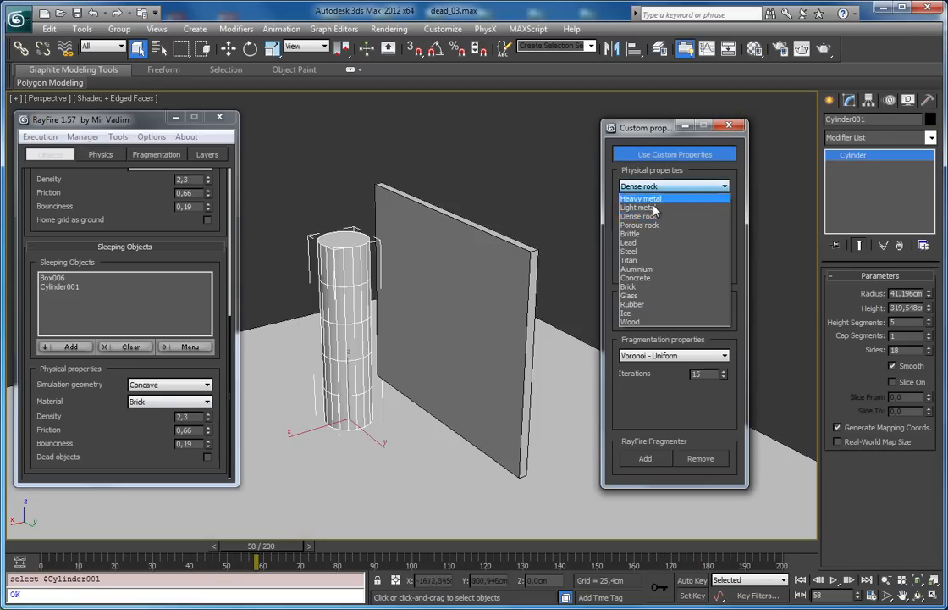
left_click(648, 253)
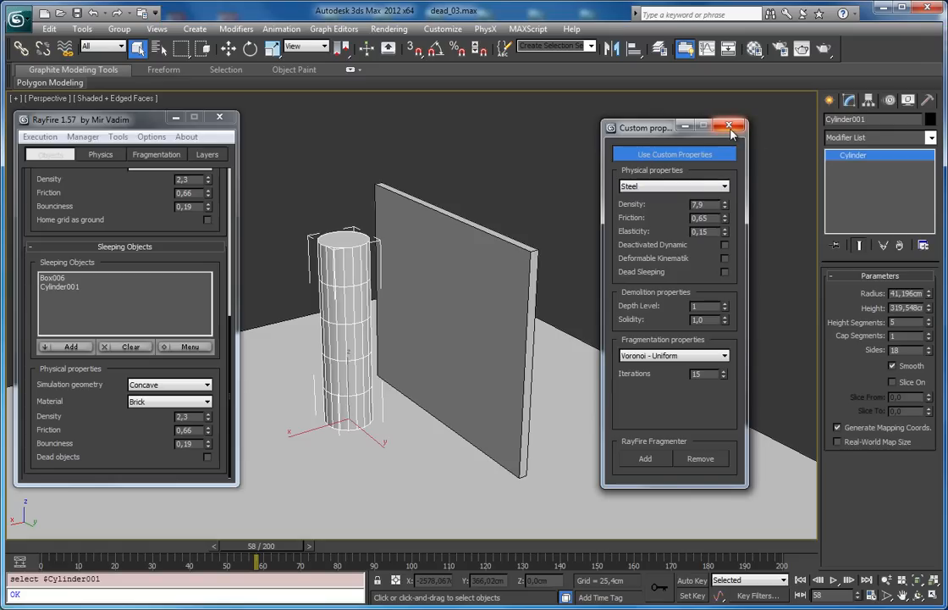
Move the timeline back to frame 10 and close the Custom Properties window
middle_click_drag(432, 231, 469, 240)
left_click_drag(275, 548, 107, 550)
left_click(138, 48)
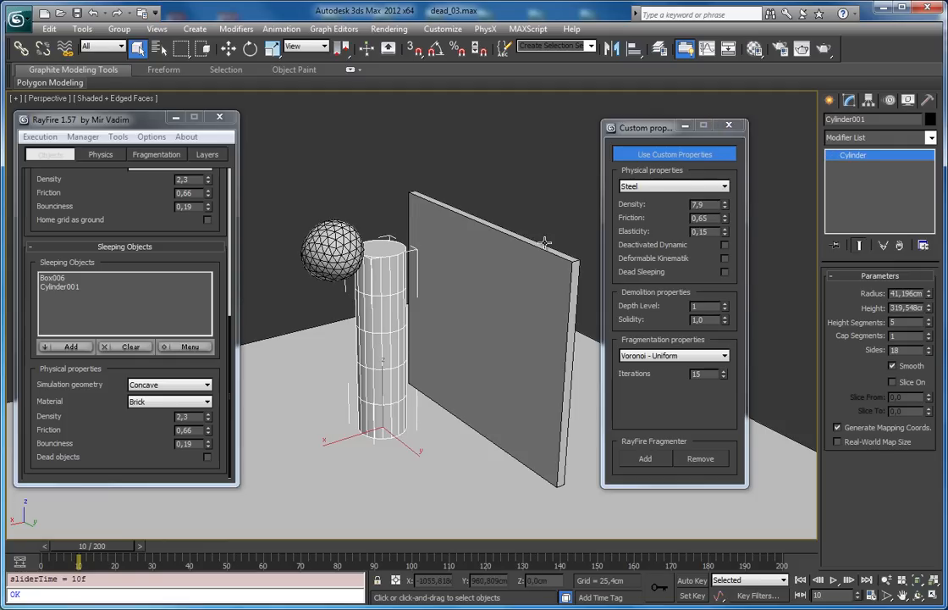
left_click(731, 127)
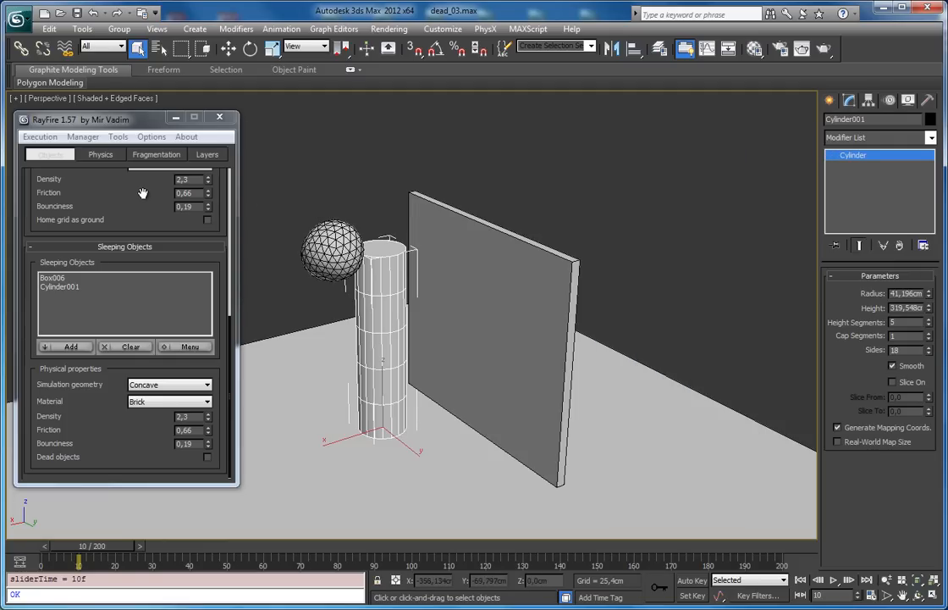
Bake the PhysX simulation and inspect the cylinder and wall collision from several angles
left_click(100, 155)
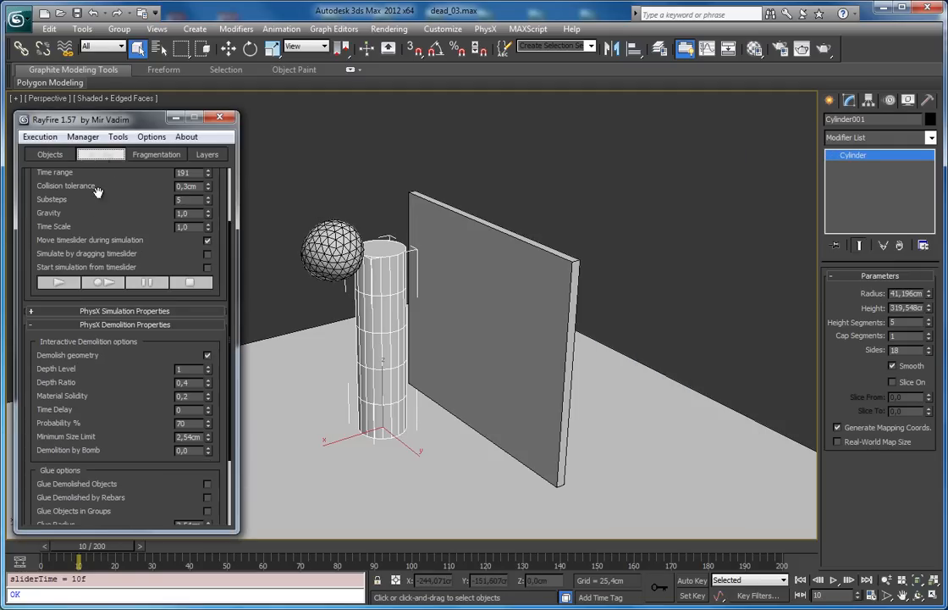
left_click(106, 364)
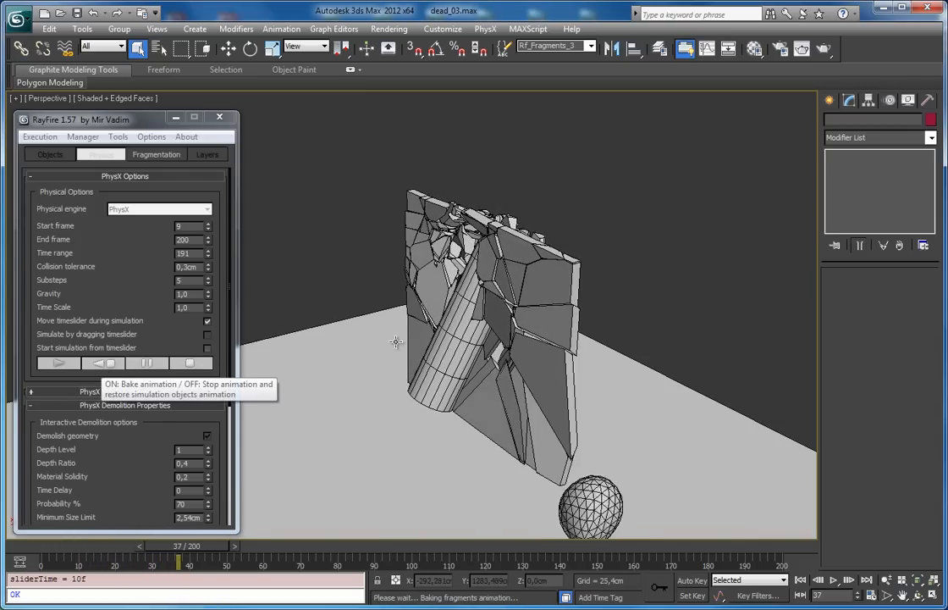
middle_click_drag(468, 322, 473, 354, "alt")
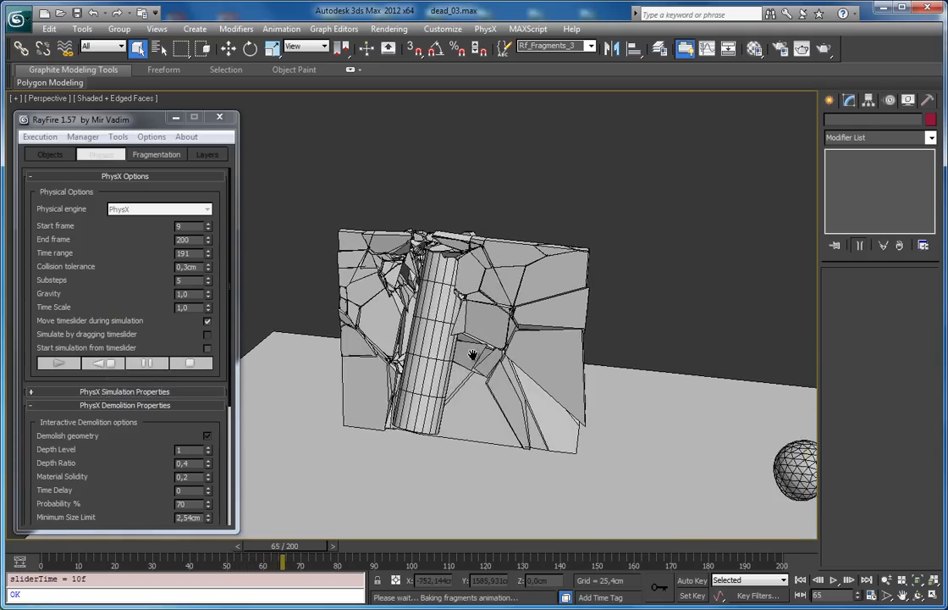
scroll(473, 354, "up", 3)
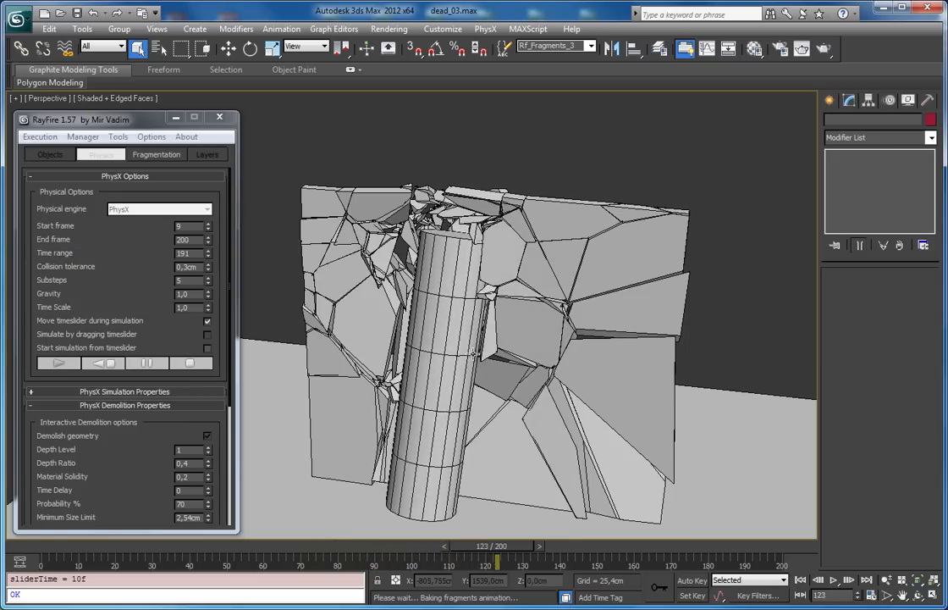
middle_click_drag(475, 352, 453, 324, "alt")
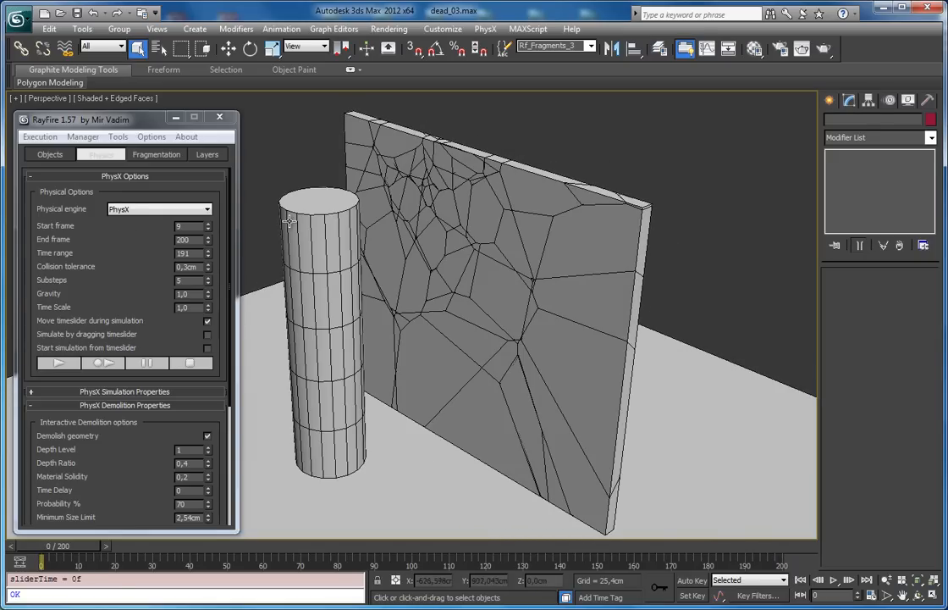
Select the baked cylinder and a wall fragment, and check the static and sleeping object lists
left_click(289, 221)
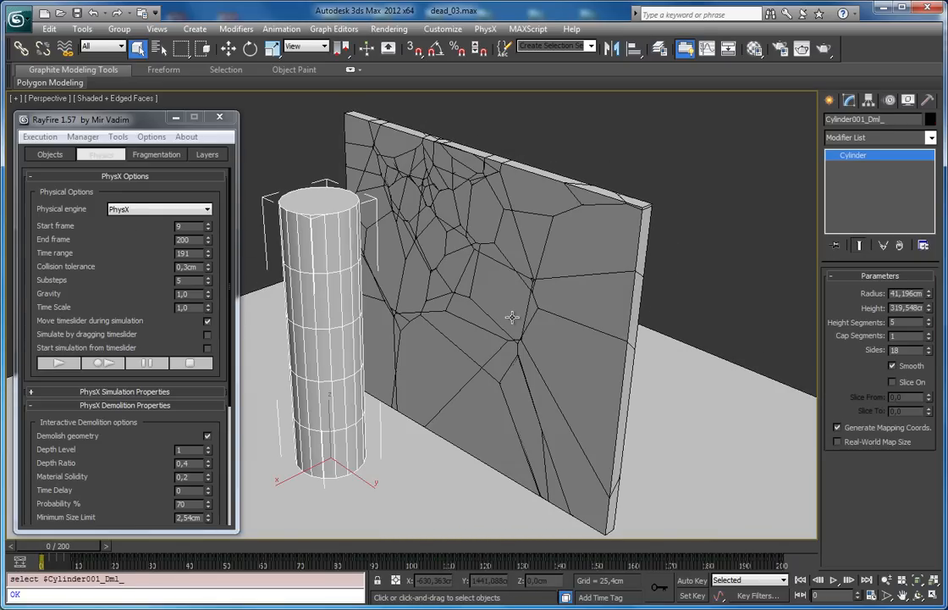
left_click(50, 156)
scroll(68, 330, "down", 3)
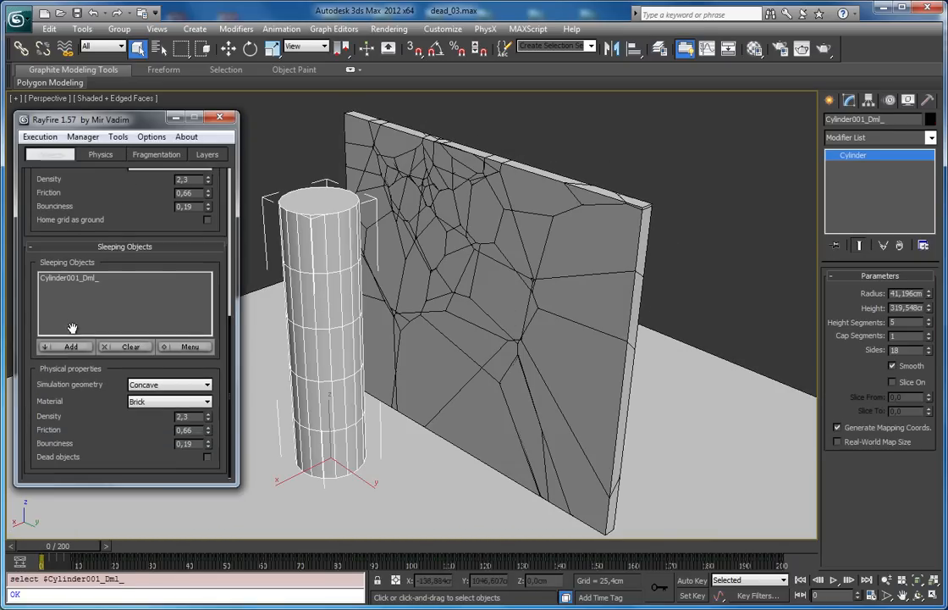
scroll(105, 182, "up", 5)
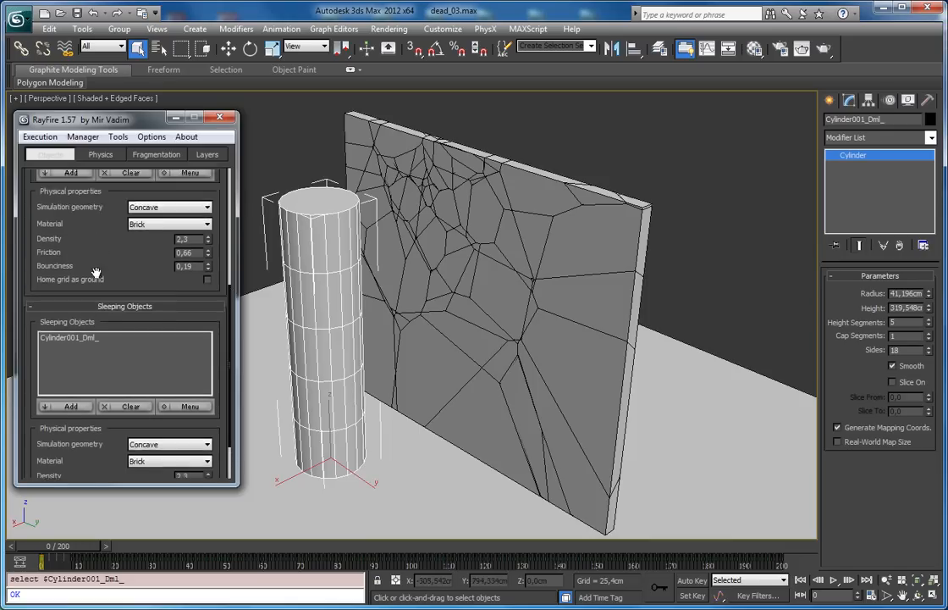
left_click(353, 158)
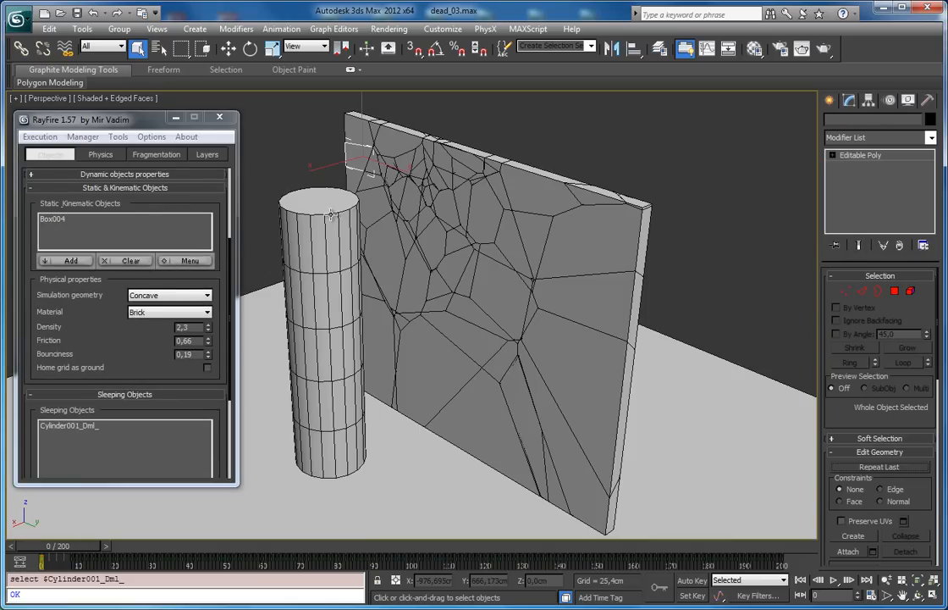
Reopen Custom Properties for the baked cylinder, check its material, and move the window clear of the wall
left_click(330, 214)
right_click(491, 229)
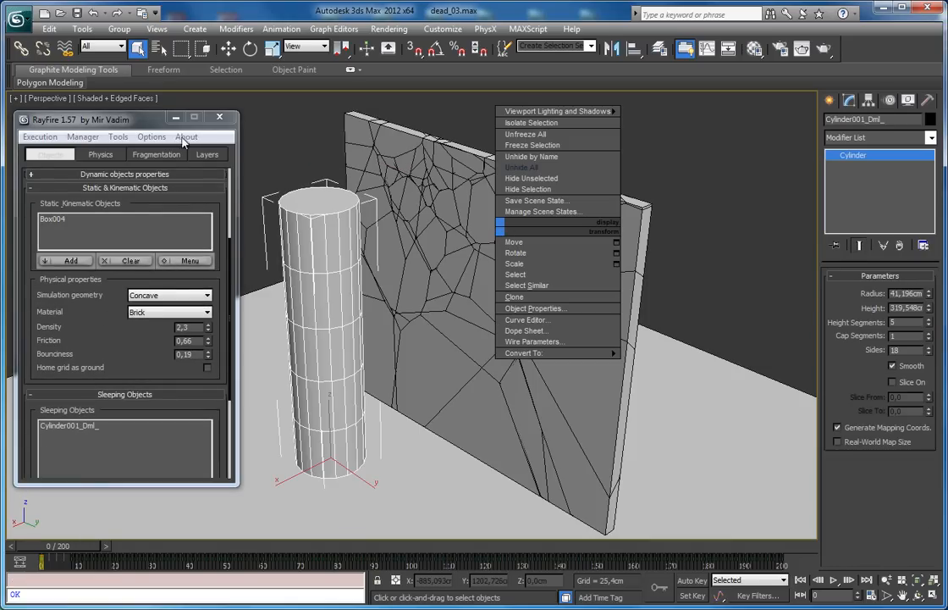
left_click(151, 136)
left_click(200, 214)
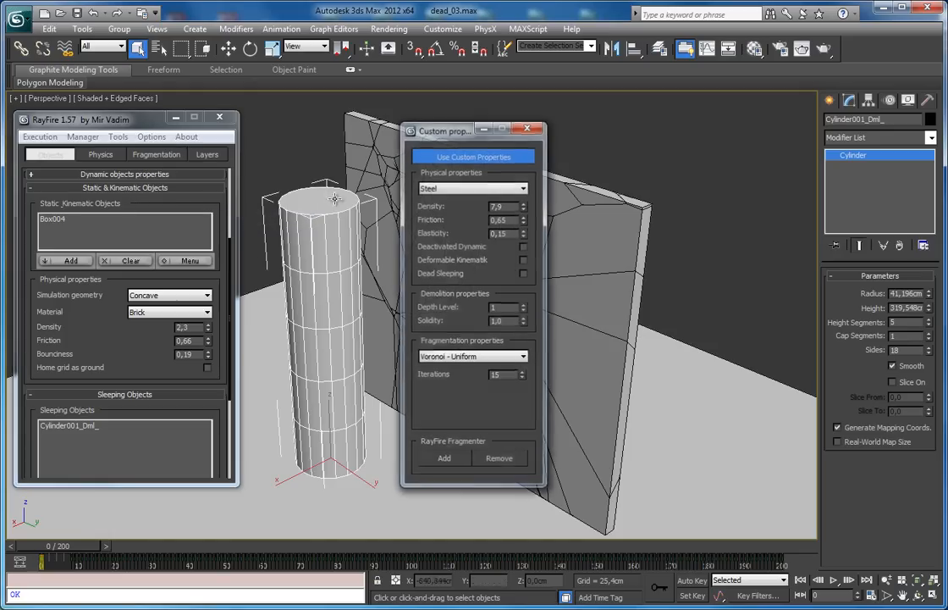
left_click_drag(444, 130, 551, 116)
left_click(552, 177)
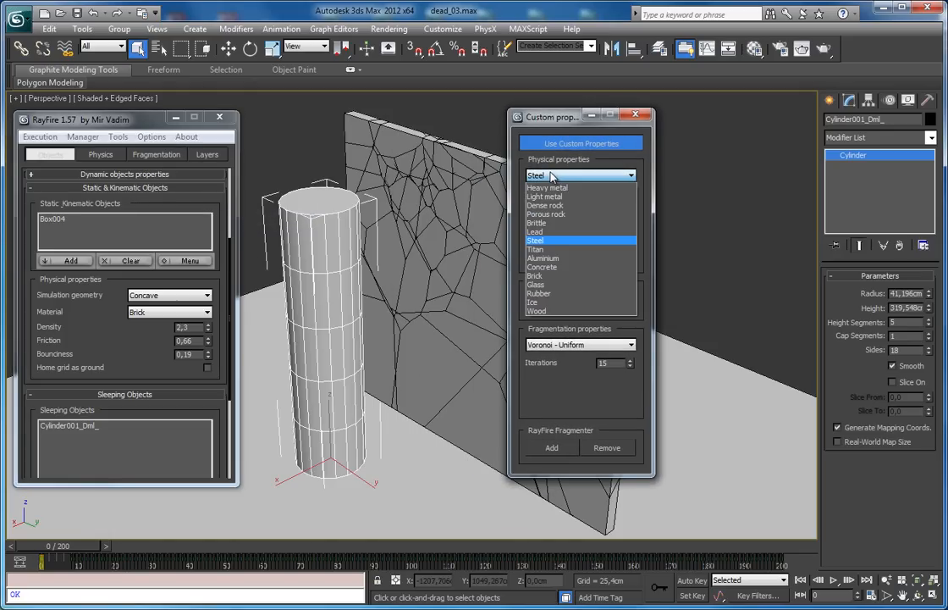
left_click(558, 127)
left_click_drag(558, 127, 755, 154)
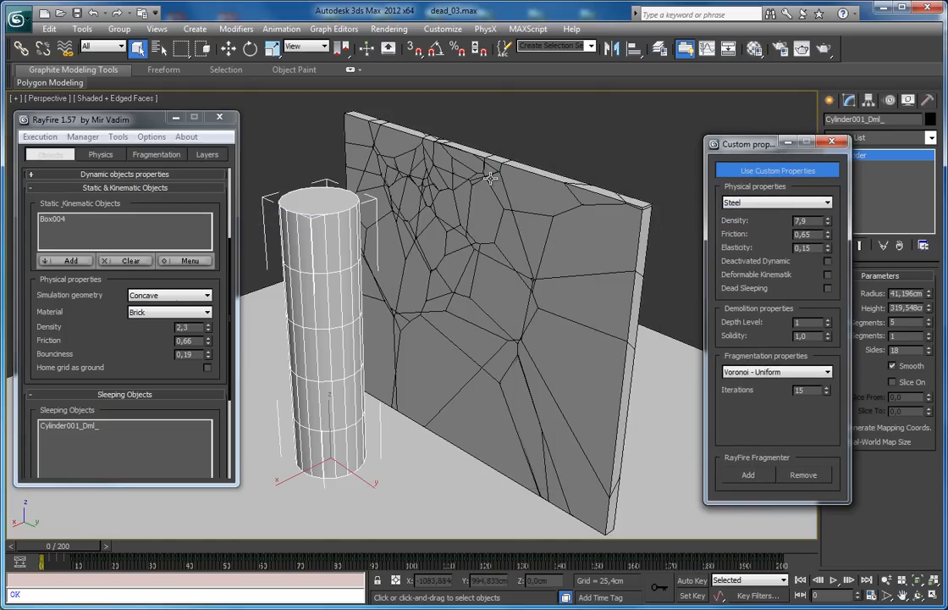
Select a fragment near the wall's upper edge and compare its custom properties with the group's shared settings
left_click(490, 178)
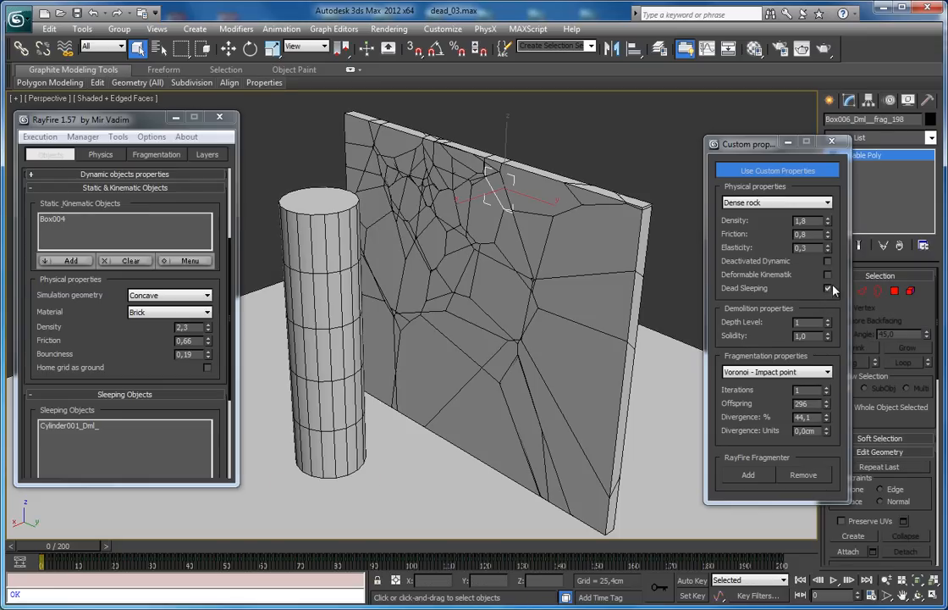
scroll(101, 288, "down", 5)
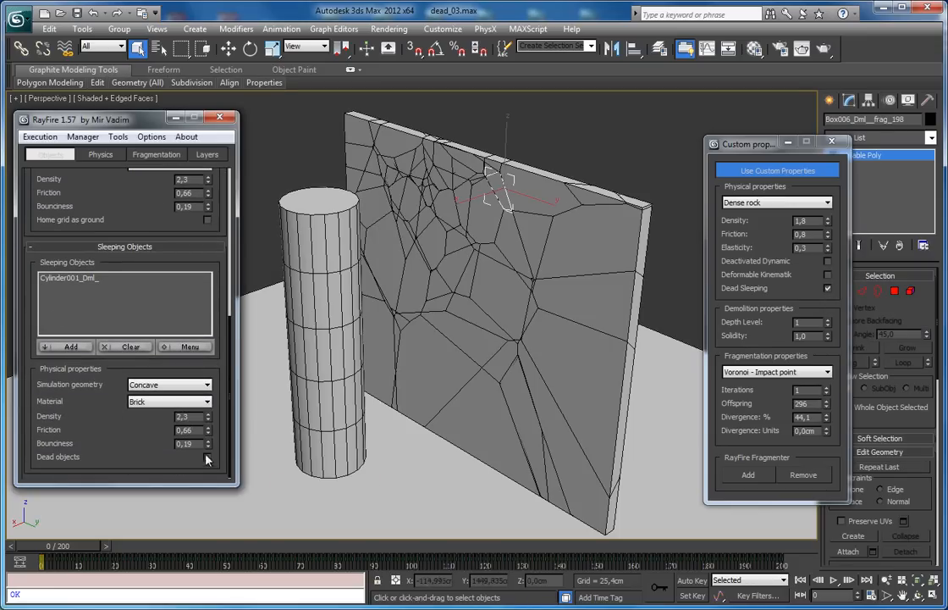
scroll(87, 276, "up", 6)
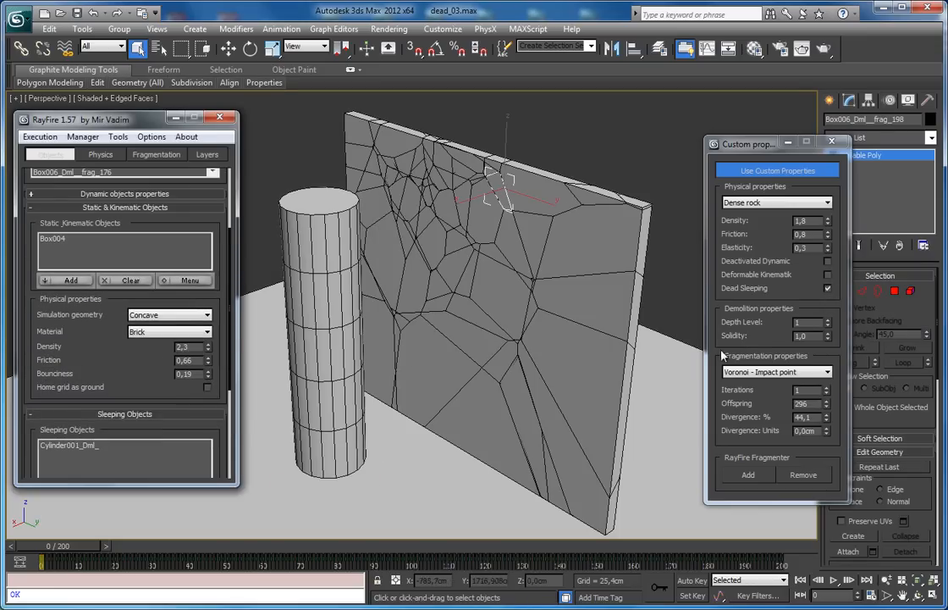